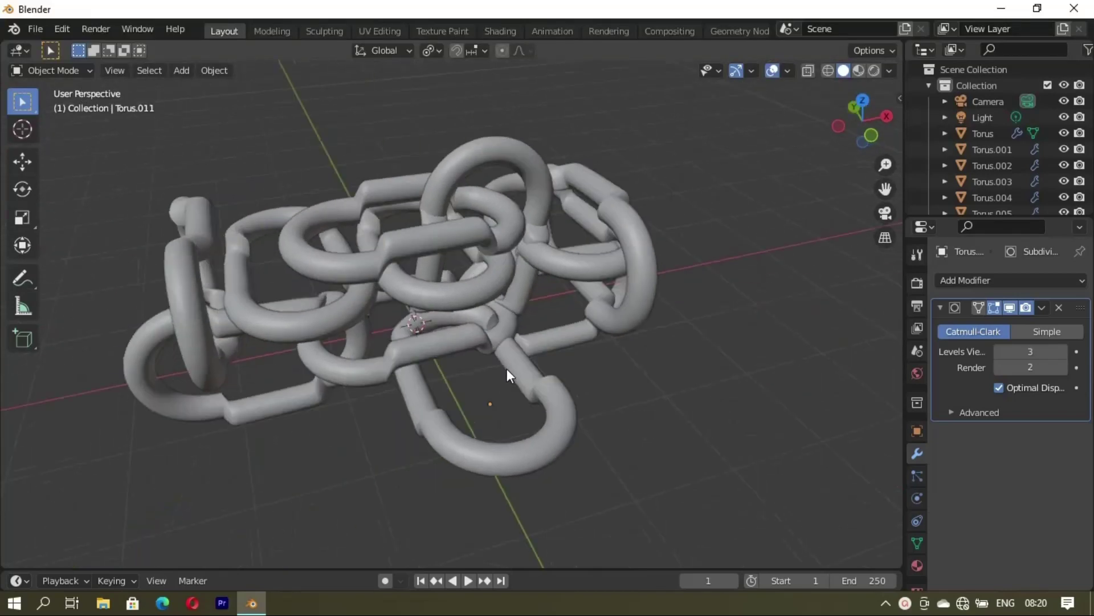
Select the chain links Torus.001 and Torus.003
{"action": "scroll", "coordinate": [526, 362], "scroll_direction": "down", "scroll_amount": 3}
{"action": "mouse_move", "coordinate": [299, 351]}
{"action": "middle_mouse_down"}
{"action": "mouse_move", "coordinate": [649, 348]}
{"action": "mouse_move", "coordinate": [575, 291]}
{"action": "middle_mouse_up"}
{"action": "scroll", "coordinate": [470, 290], "scroll_direction": "up", "scroll_amount": 3}
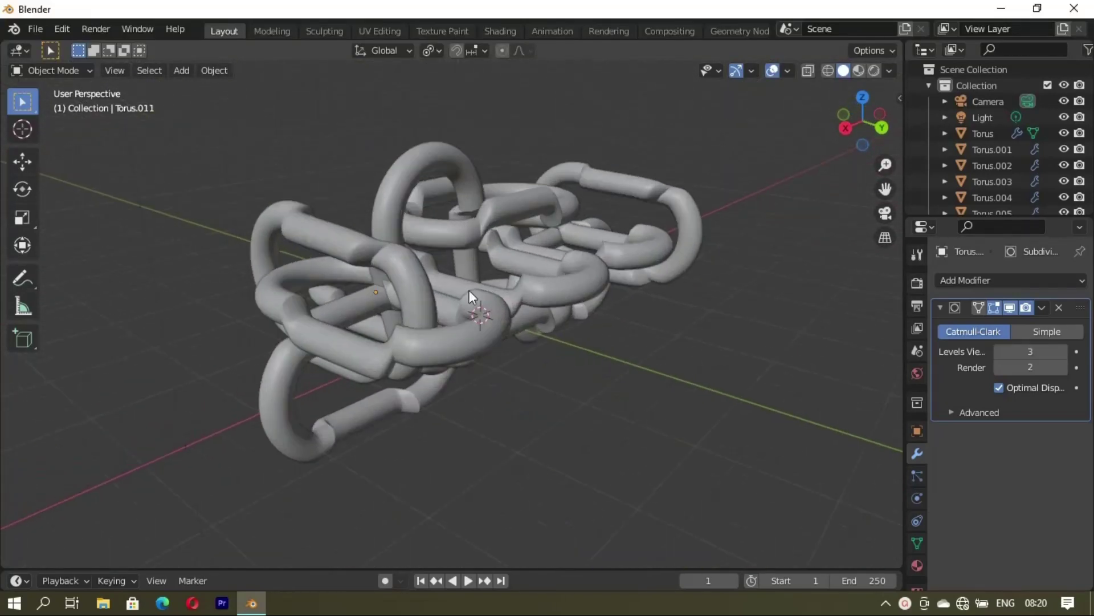
{"action": "mouse_move", "coordinate": [470, 290]}
{"action": "middle_mouse_down"}
{"action": "mouse_move", "coordinate": [495, 348]}
{"action": "mouse_move", "coordinate": [584, 362]}
{"action": "mouse_move", "coordinate": [288, 340]}
{"action": "mouse_move", "coordinate": [457, 348]}
{"action": "mouse_move", "coordinate": [481, 283]}
{"action": "mouse_move", "coordinate": [528, 258]}
{"action": "mouse_move", "coordinate": [399, 336]}
{"action": "middle_mouse_up"}
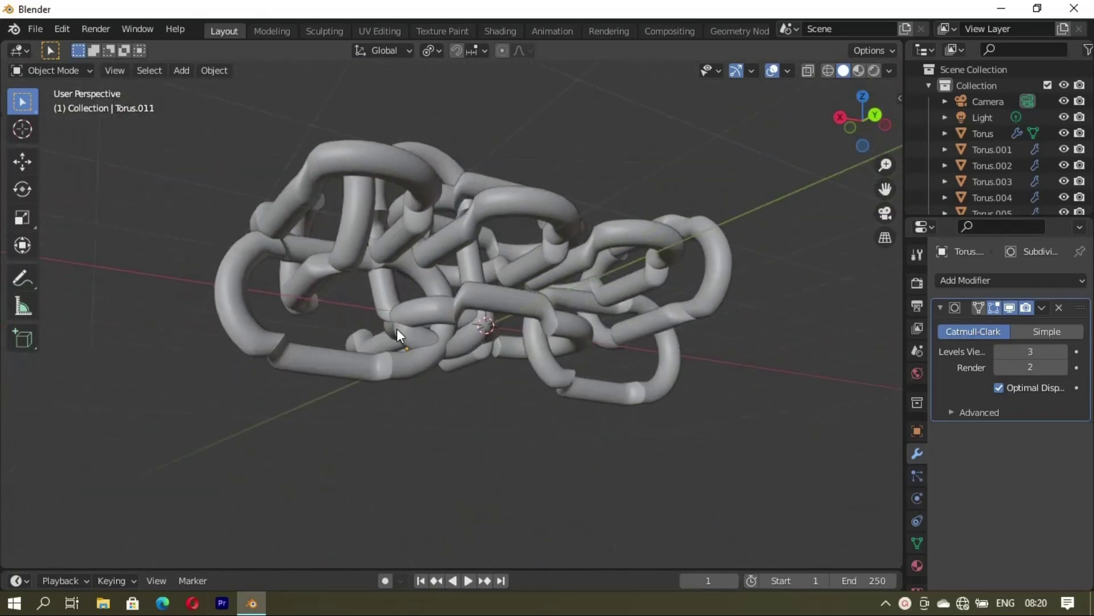
{"action": "left_click", "coordinate": [333, 364]}
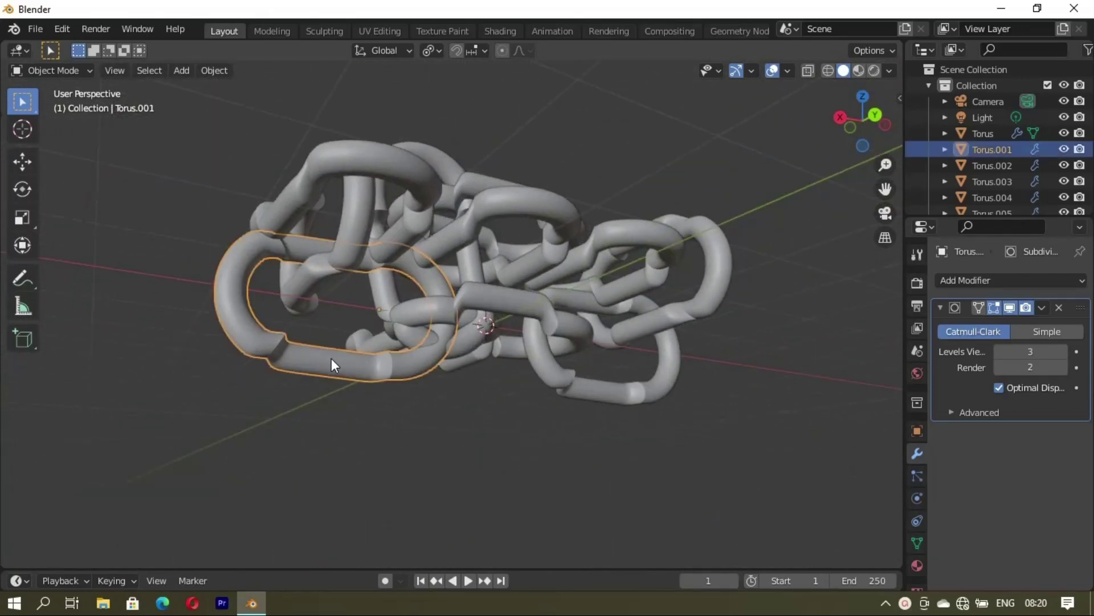
{"action": "left_click", "coordinate": [600, 385], "text": "shift"}
{"action": "mouse_move", "coordinate": [439, 380]}
{"action": "middle_mouse_down"}
{"action": "mouse_move", "coordinate": [386, 413]}
{"action": "mouse_move", "coordinate": [454, 449]}
{"action": "middle_mouse_up"}
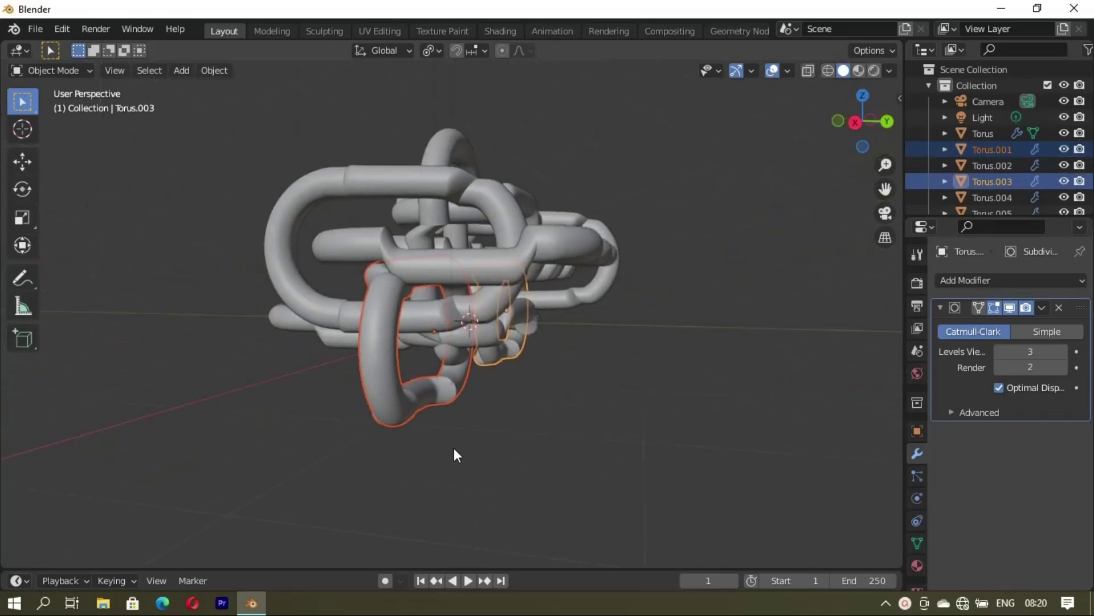
Duplicate the two links and slide the copies along Y
{"action": "key", "text": "shift+d"}
{"action": "key", "text": "shift+x"}
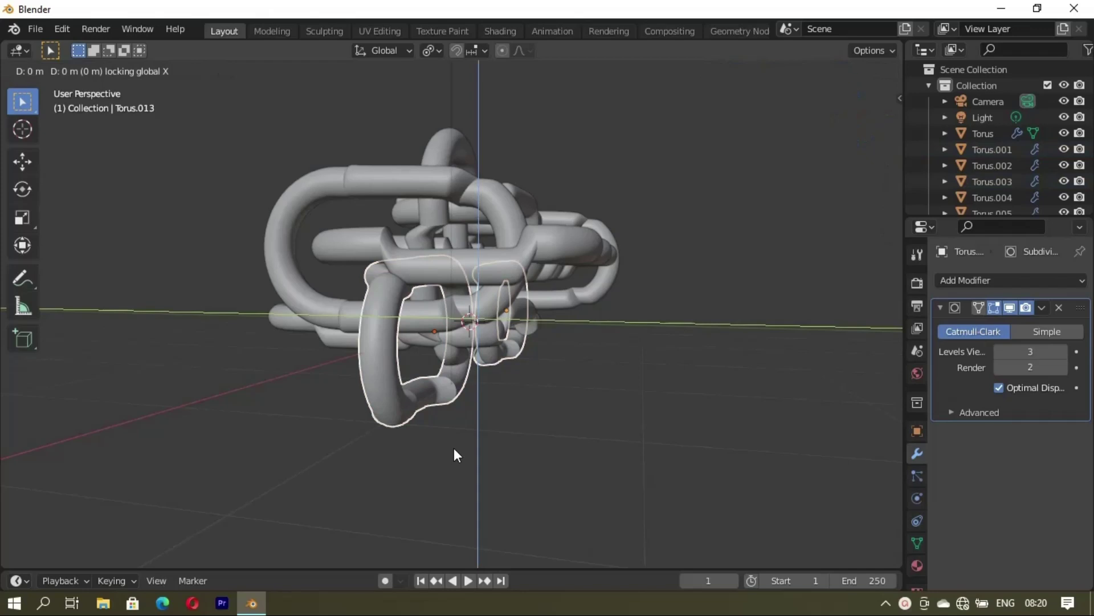
{"action": "left_click", "coordinate": [454, 446]}
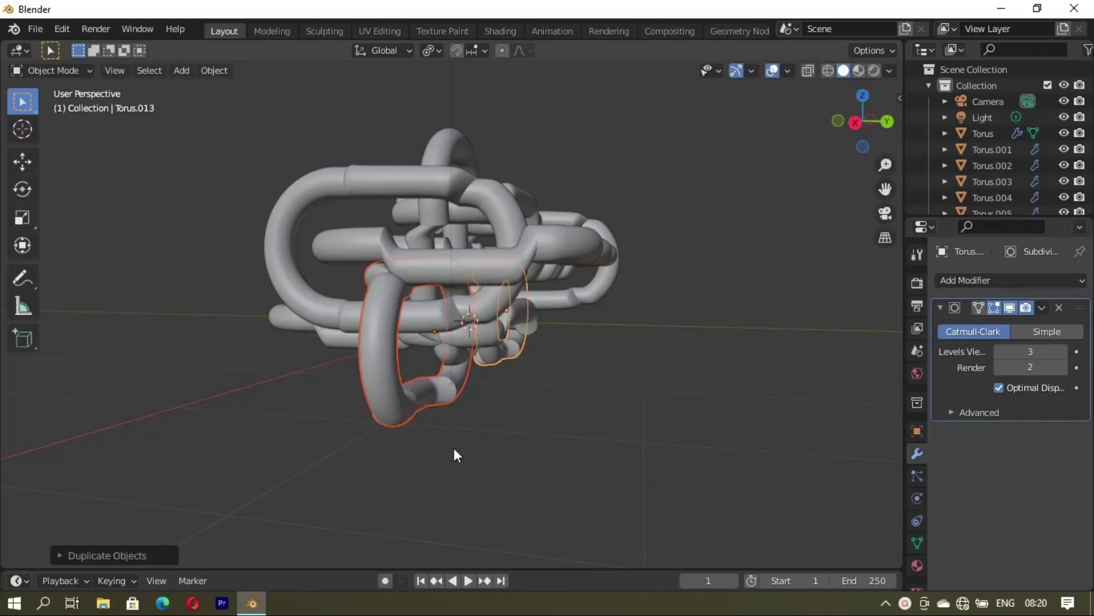
{"action": "key", "text": "g"}
{"action": "key", "text": "y"}
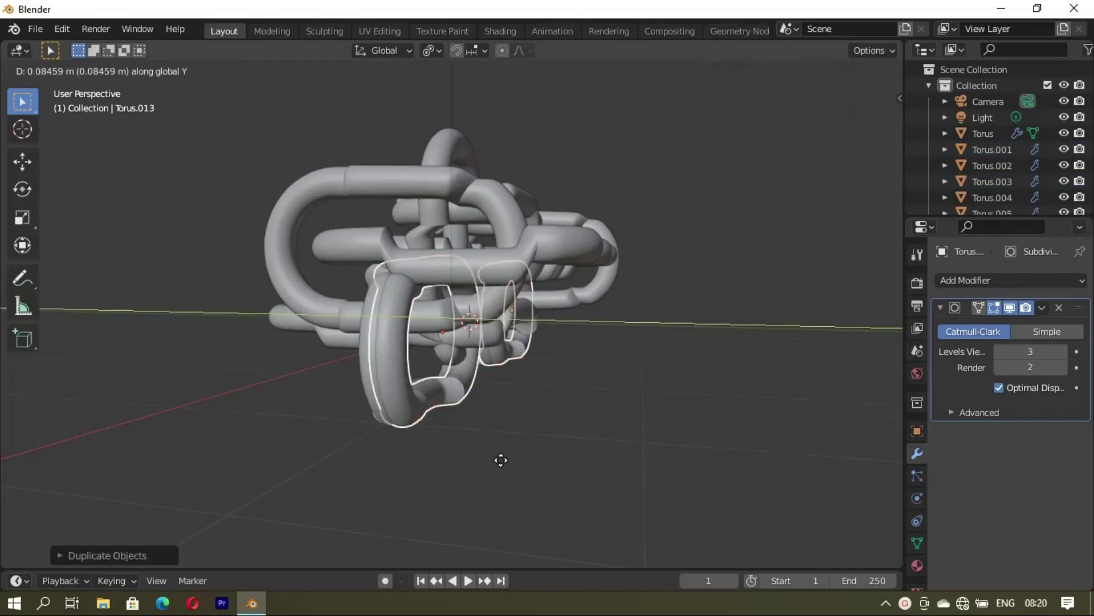
{"action": "left_click", "coordinate": [567, 468]}
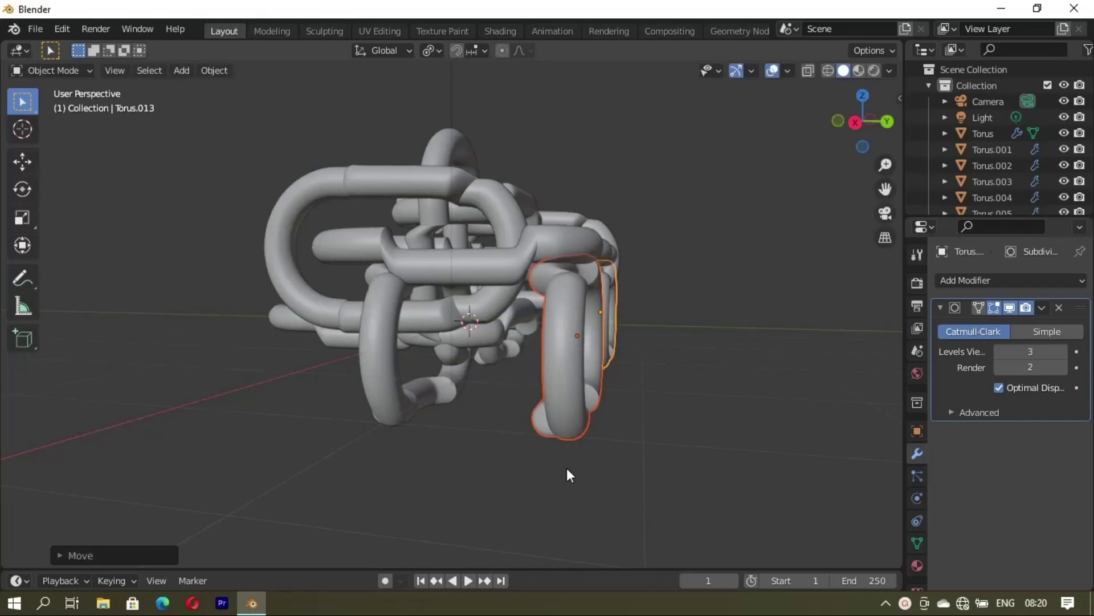
Duplicate the links again and move the copies further along Y
{"action": "key", "text": "shift+d"}
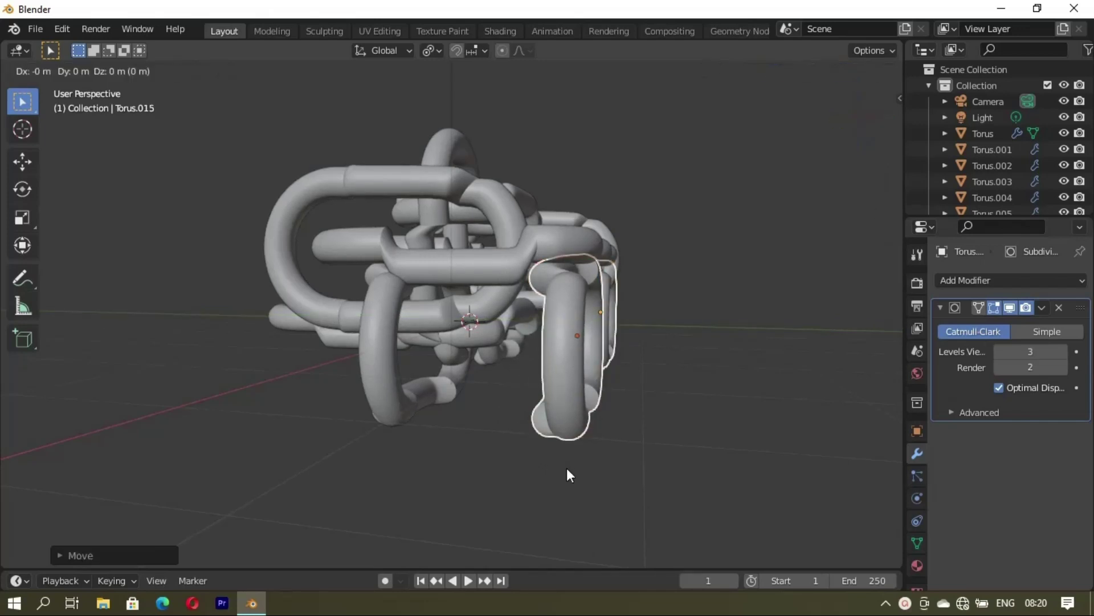
{"action": "key", "text": "y"}
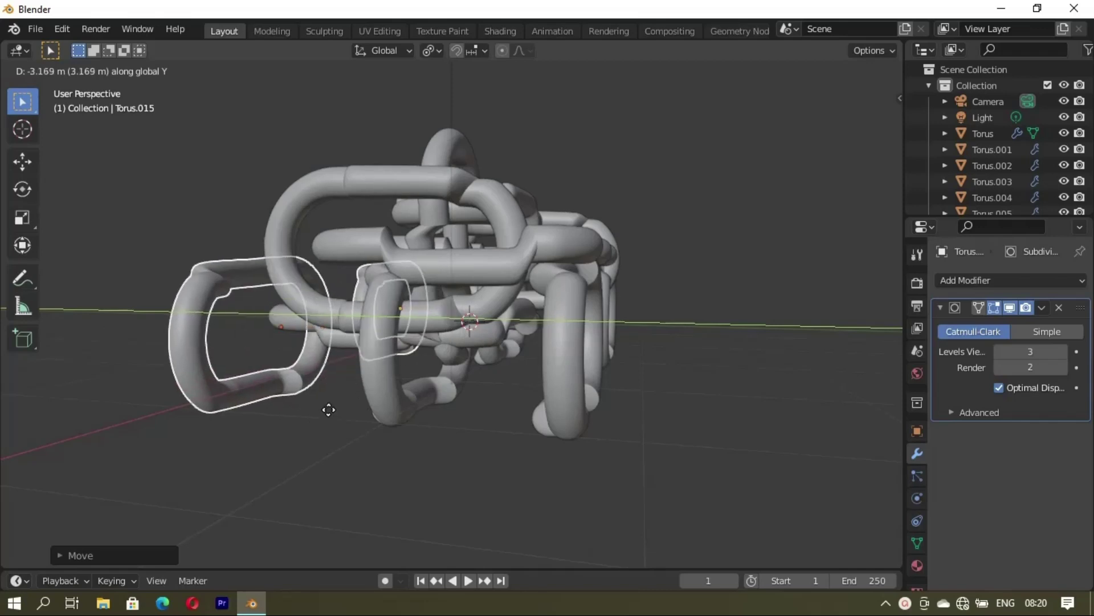
{"action": "left_click", "coordinate": [329, 408]}
{"action": "mouse_move", "coordinate": [330, 409]}
{"action": "middle_mouse_down"}
{"action": "mouse_move", "coordinate": [410, 446]}
{"action": "mouse_move", "coordinate": [411, 458]}
{"action": "mouse_move", "coordinate": [524, 461]}
{"action": "mouse_move", "coordinate": [416, 433]}
{"action": "mouse_move", "coordinate": [515, 453]}
{"action": "mouse_move", "coordinate": [541, 443]}
{"action": "middle_mouse_up"}
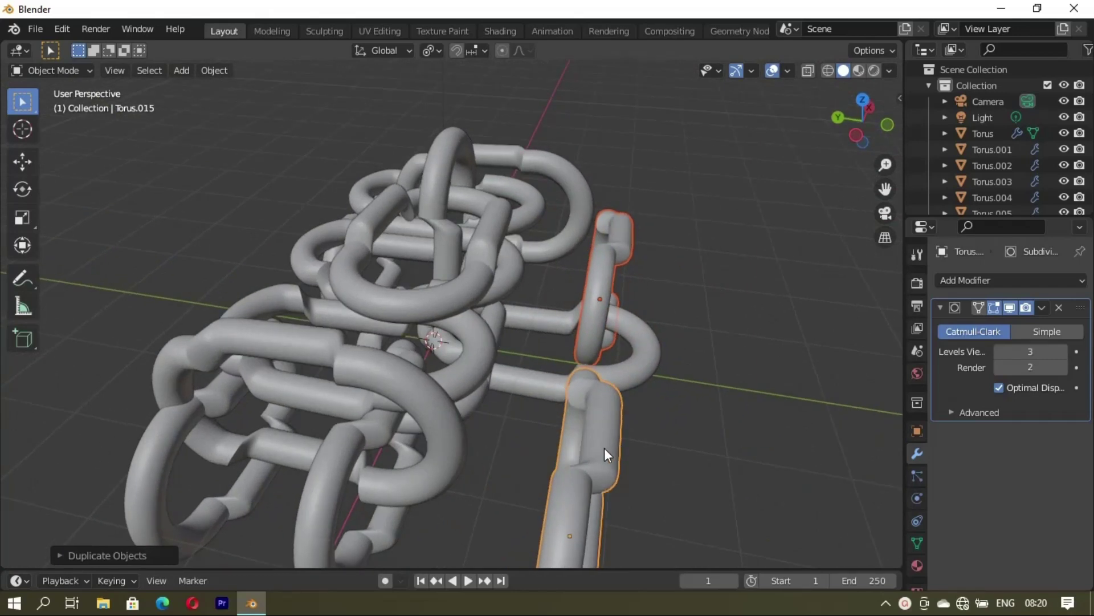
Add one more duplicated pair further along Y, reaching Torus.017
{"action": "key", "text": "shift+d"}
{"action": "key", "text": "y"}
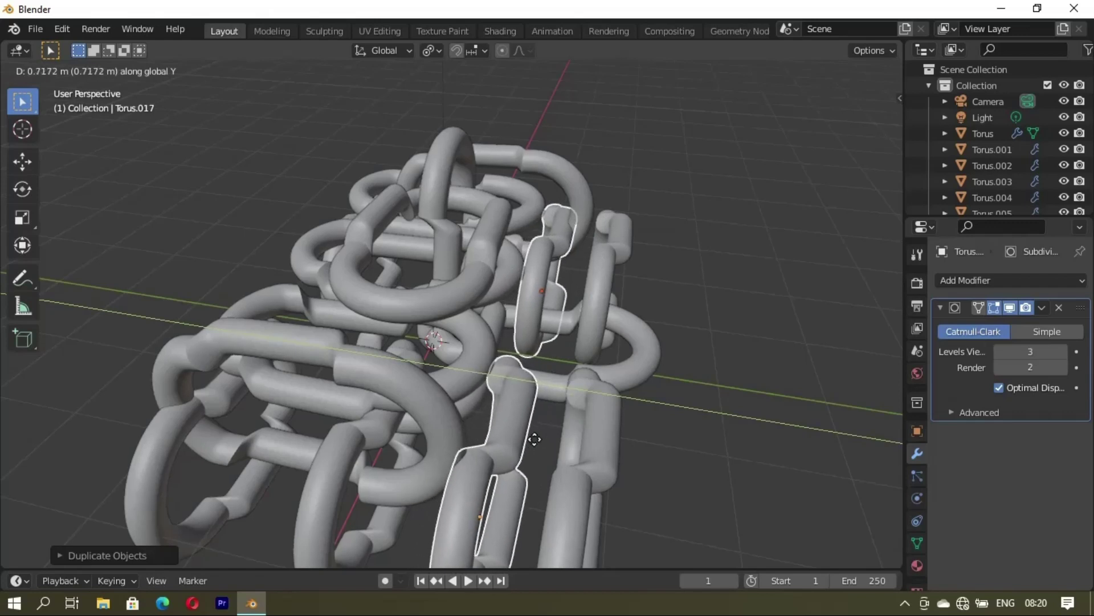
{"action": "left_click", "coordinate": [539, 445]}
{"action": "scroll", "coordinate": [691, 355], "scroll_direction": "down", "scroll_amount": 3}
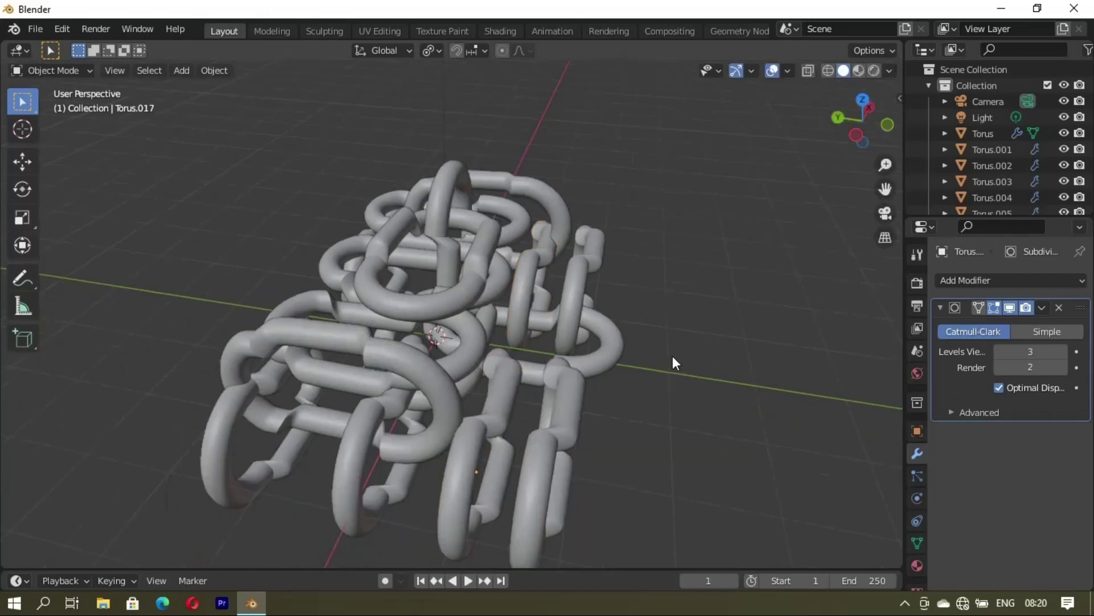
{"action": "scroll", "coordinate": [502, 388], "scroll_direction": "down", "scroll_amount": 2}
{"action": "mouse_move", "coordinate": [503, 388]}
{"action": "middle_mouse_down"}
{"action": "mouse_move", "coordinate": [396, 397]}
{"action": "mouse_move", "coordinate": [415, 394]}
{"action": "mouse_move", "coordinate": [334, 356]}
{"action": "middle_mouse_up"}
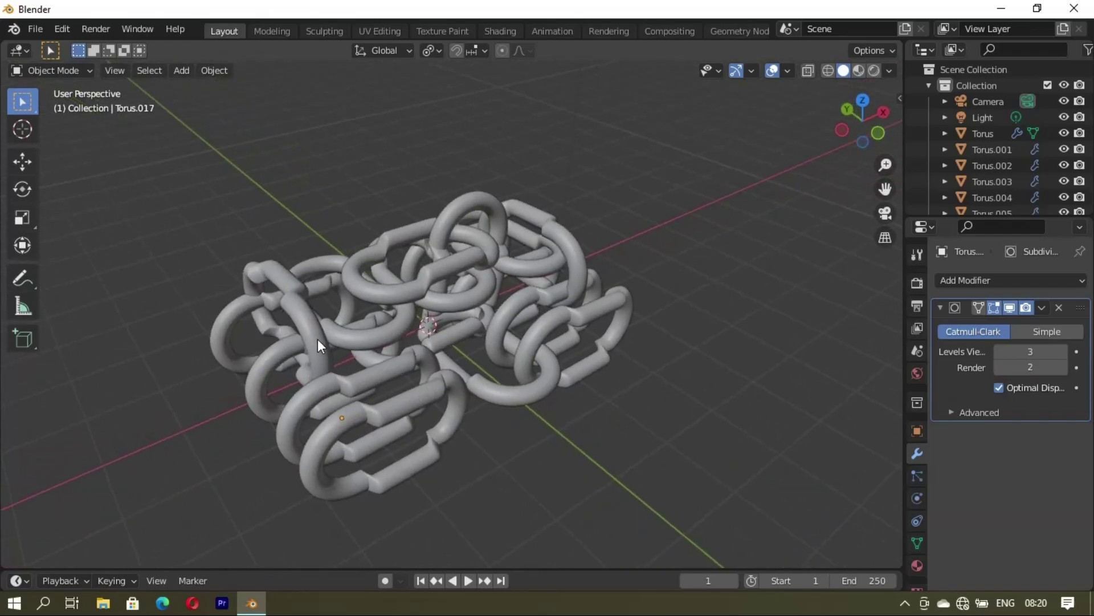
Duplicate Torus.004 and slide the copy along X
{"action": "left_click", "coordinate": [317, 338]}
{"action": "mouse_move", "coordinate": [422, 399]}
{"action": "middle_mouse_down"}
{"action": "mouse_move", "coordinate": [477, 363]}
{"action": "mouse_move", "coordinate": [474, 384]}
{"action": "middle_mouse_up"}
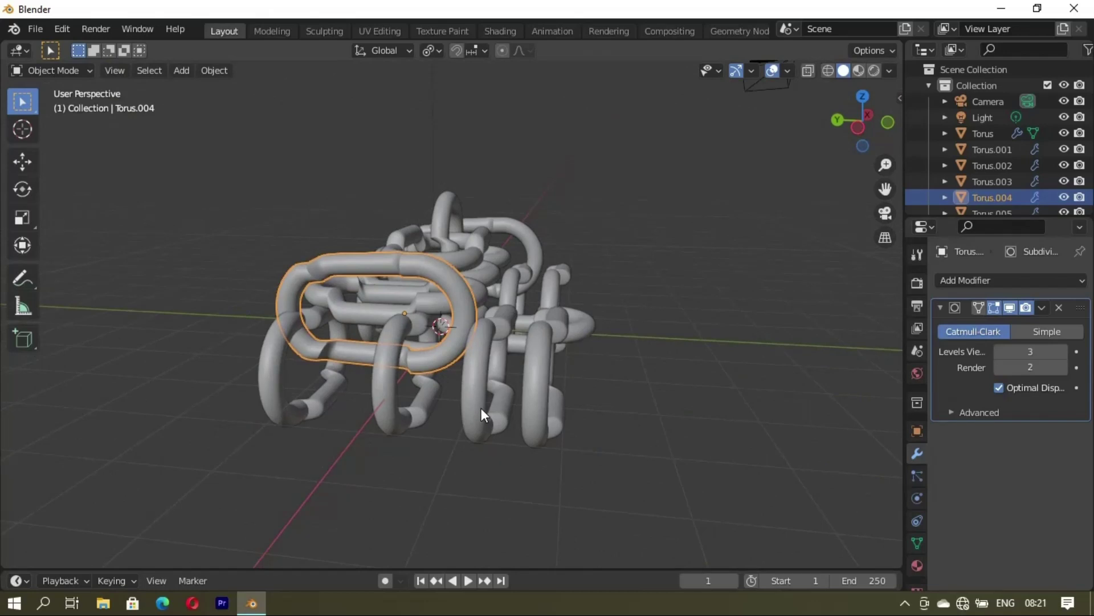
{"action": "key", "text": "shift+d"}
{"action": "key", "text": "shift+x"}
{"action": "key", "text": "x"}
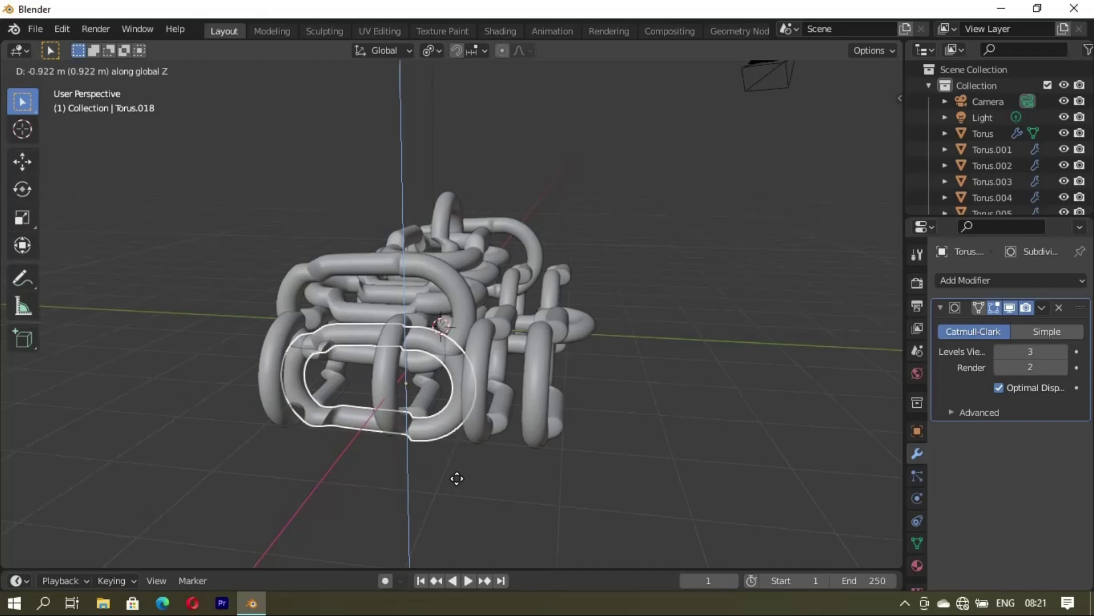
{"action": "left_click", "coordinate": [457, 474]}
{"action": "middle_click_drag", "start_coordinate": [567, 430], "coordinate": [499, 466]}
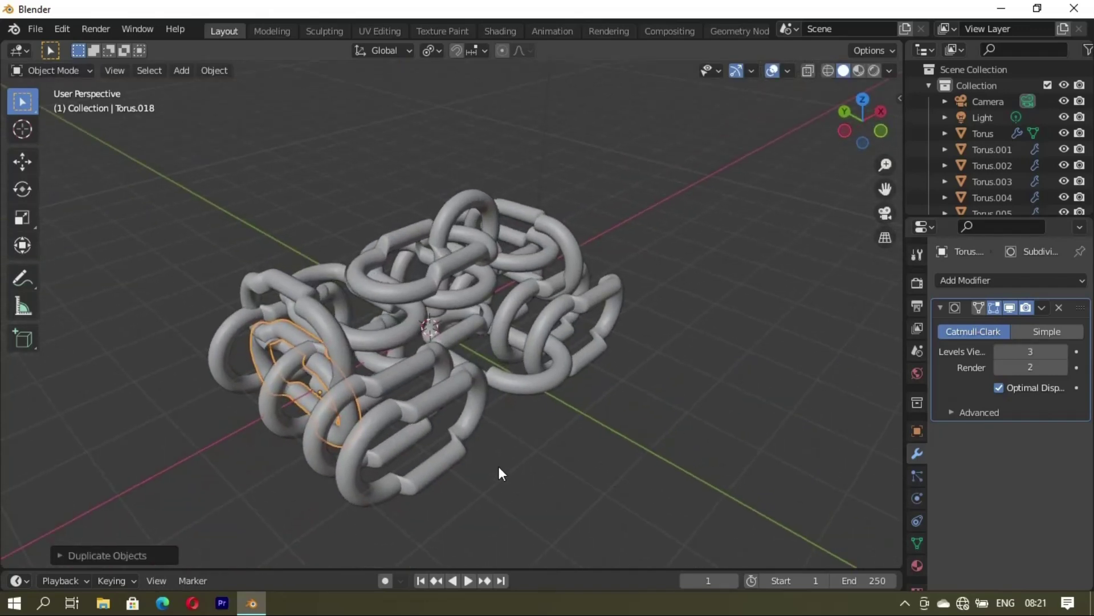
Reposition Torus.018 along X, raise it along Z, and nudge it slightly along Y
{"action": "key", "text": "g"}
{"action": "key", "text": "y"}
{"action": "key", "text": "x"}
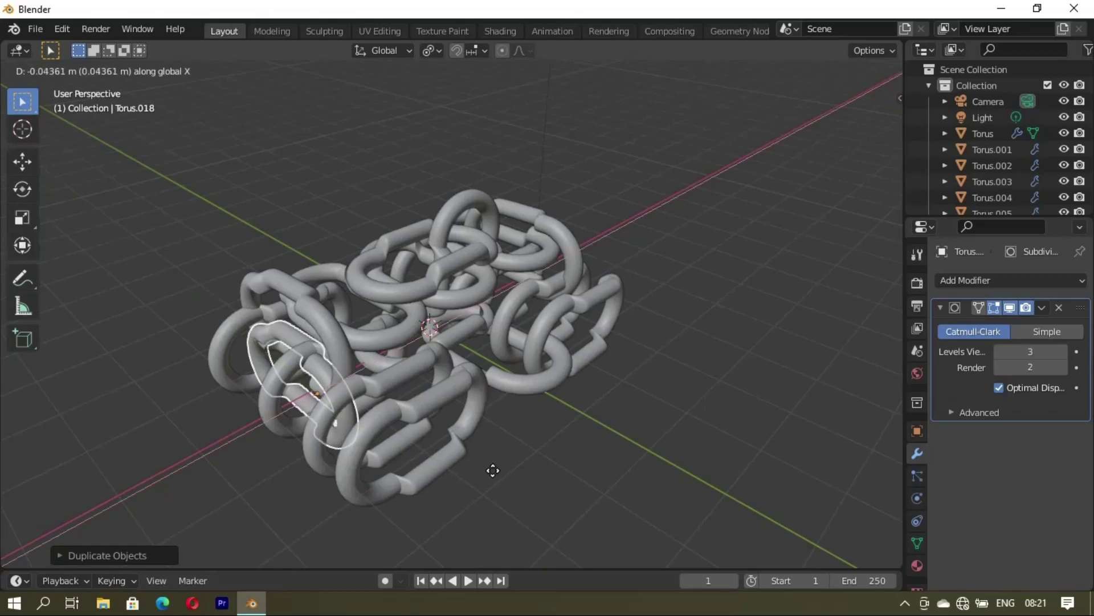
{"action": "left_click", "coordinate": [463, 485]}
{"action": "mouse_move", "coordinate": [464, 484]}
{"action": "middle_mouse_down"}
{"action": "mouse_move", "coordinate": [526, 445]}
{"action": "mouse_move", "coordinate": [540, 413]}
{"action": "middle_mouse_up"}
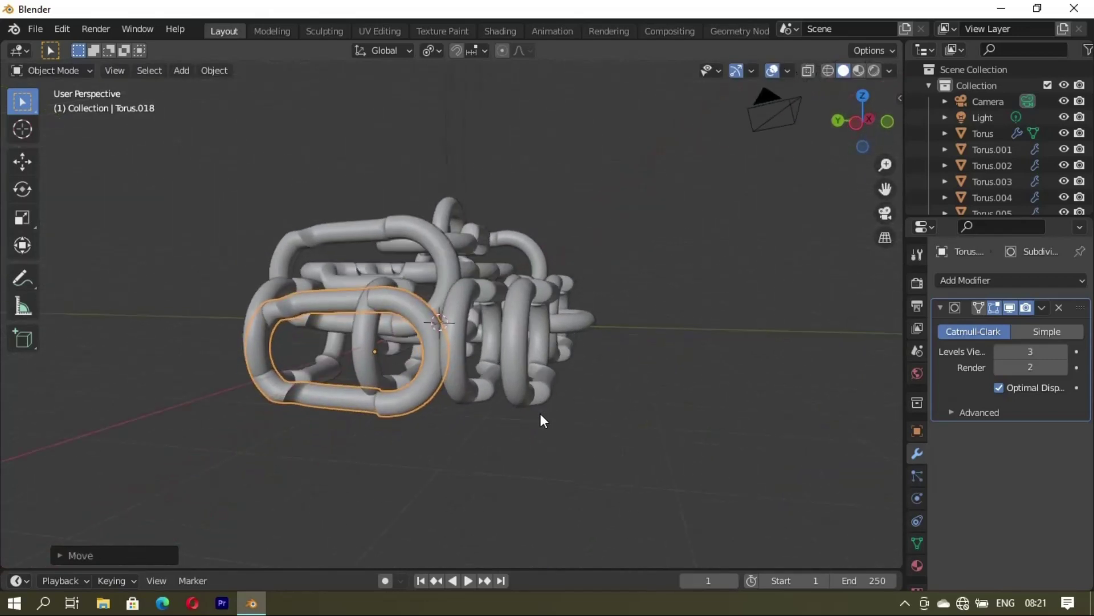
{"action": "key", "text": "g"}
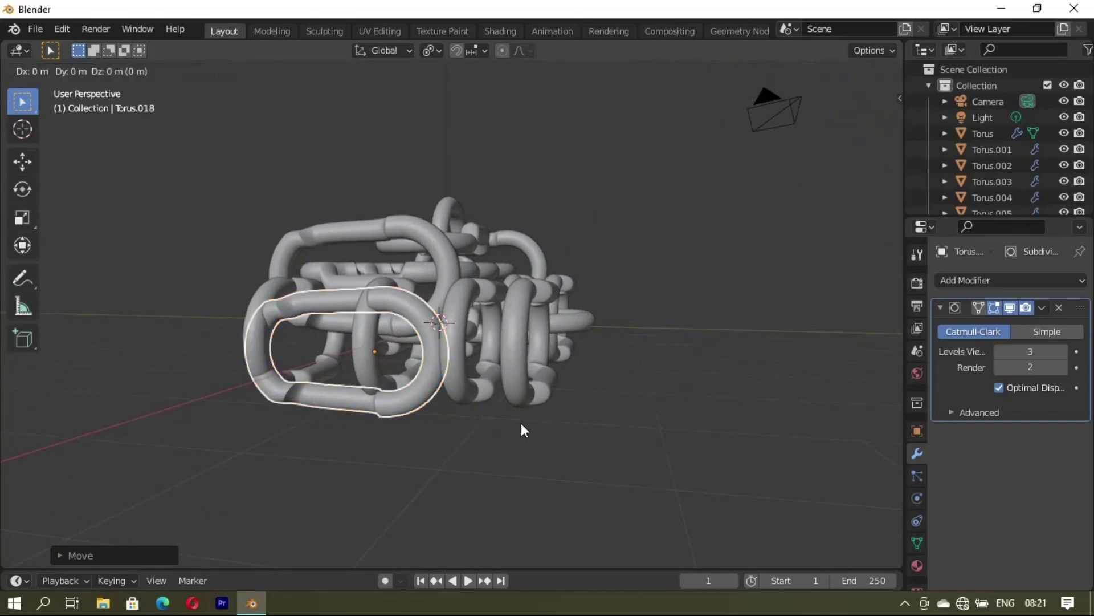
{"action": "key", "text": "z"}
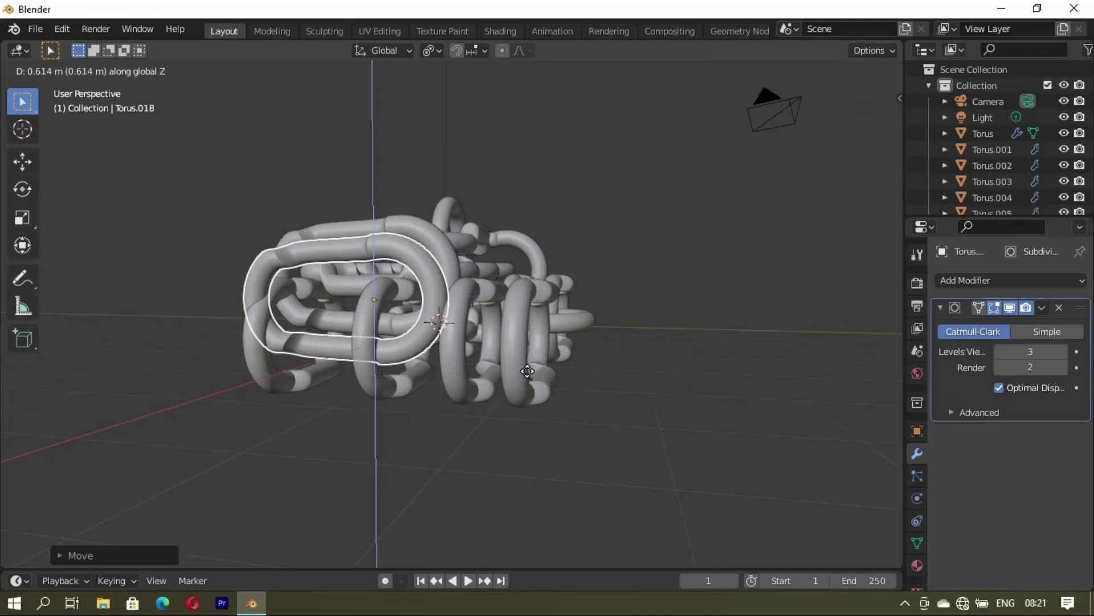
{"action": "left_click", "coordinate": [527, 371]}
{"action": "middle_click_drag", "start_coordinate": [535, 374], "coordinate": [525, 477]}
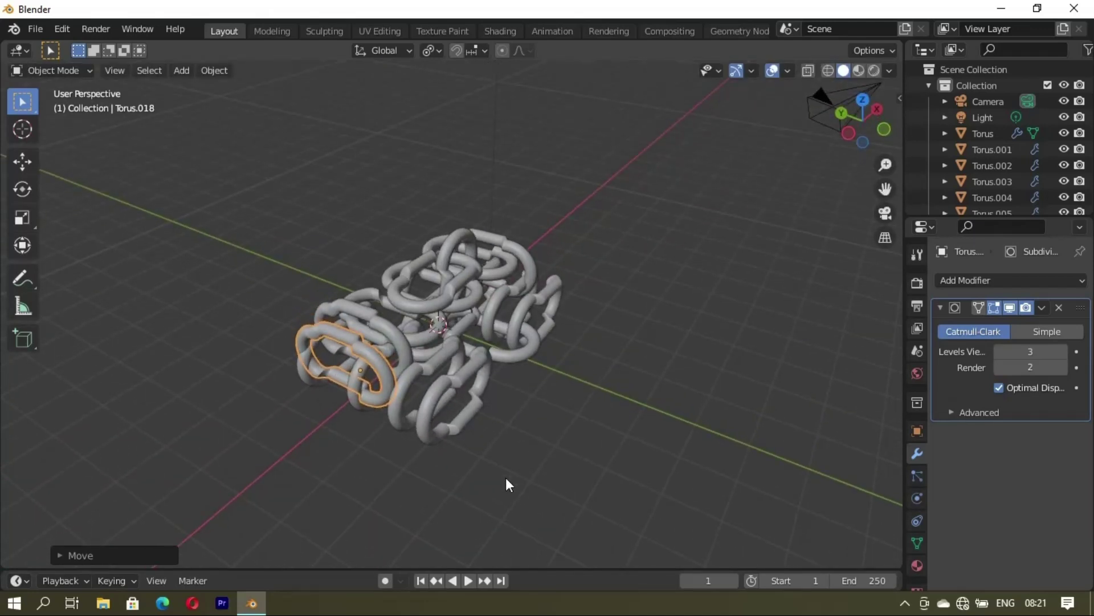
{"action": "key", "text": "g"}
{"action": "key", "text": "y"}
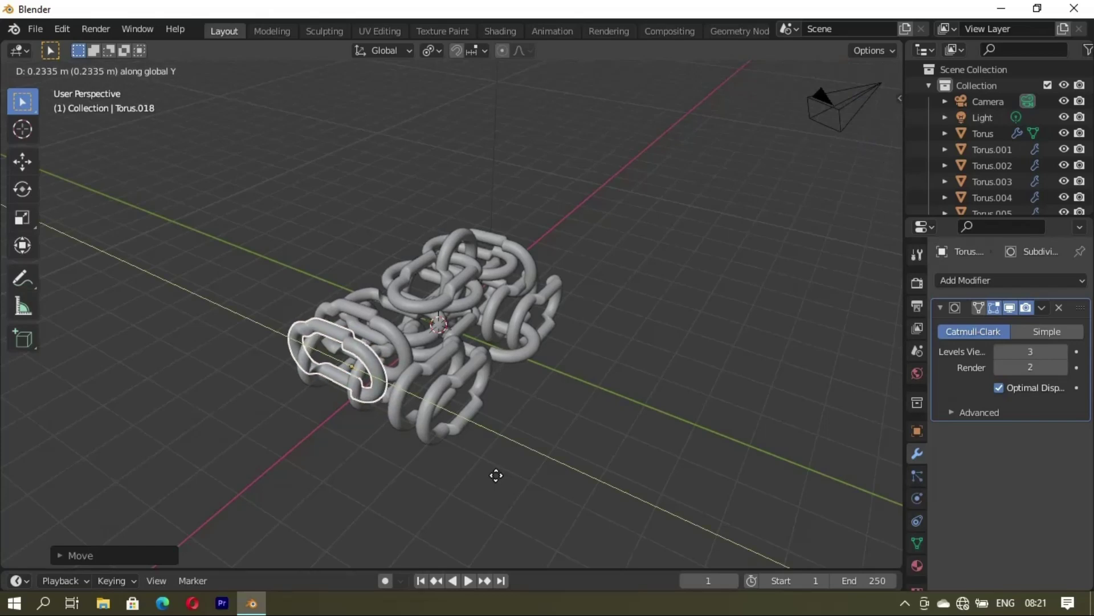
{"action": "left_click", "coordinate": [496, 475]}
Duplicate Torus.018 into Torus.019 at the front of the pile along Y
{"action": "key", "text": "shift+d"}
{"action": "key", "text": "x"}
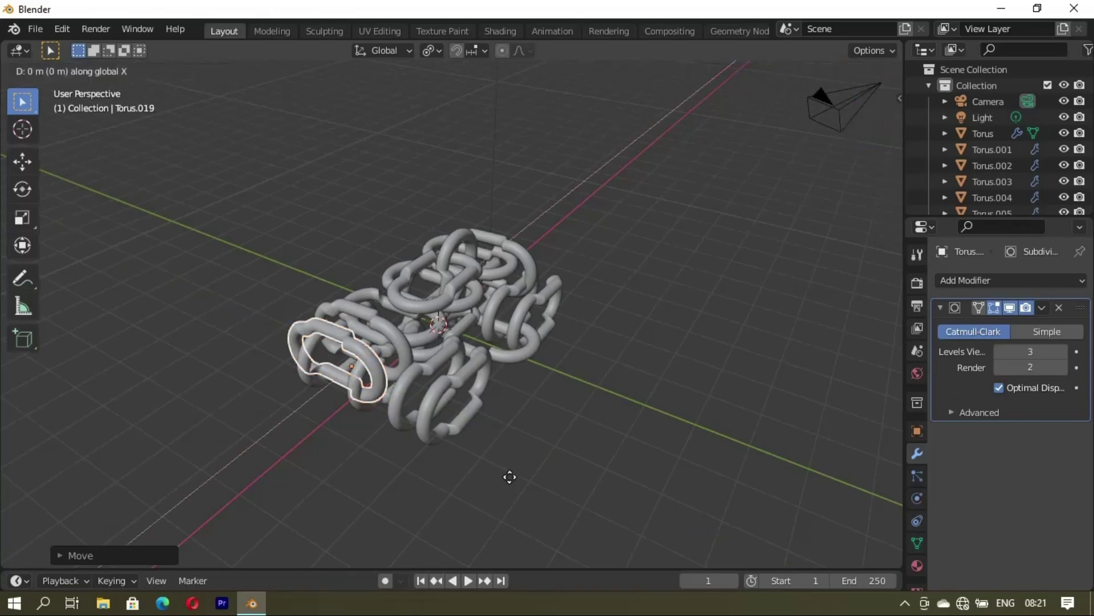
{"action": "key", "text": "y"}
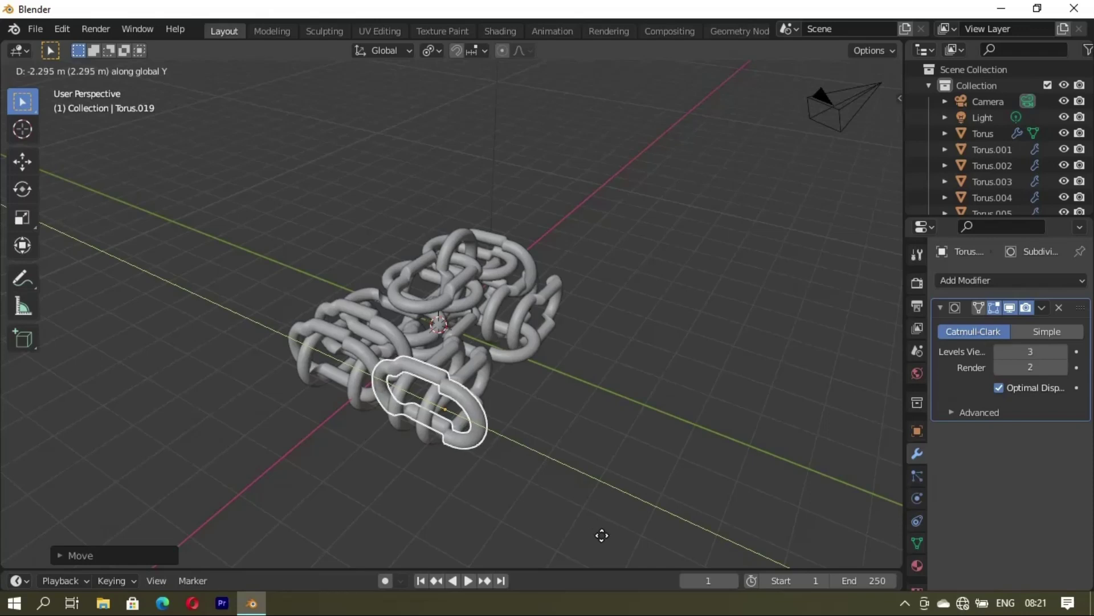
{"action": "left_click", "coordinate": [603, 536]}
{"action": "mouse_move", "coordinate": [652, 457]}
{"action": "middle_mouse_down"}
{"action": "mouse_move", "coordinate": [374, 424]}
{"action": "mouse_move", "coordinate": [372, 408]}
{"action": "mouse_move", "coordinate": [325, 399]}
{"action": "mouse_move", "coordinate": [442, 433]}
{"action": "mouse_move", "coordinate": [574, 423]}
{"action": "mouse_move", "coordinate": [443, 395]}
{"action": "mouse_move", "coordinate": [474, 334]}
{"action": "mouse_move", "coordinate": [551, 336]}
{"action": "mouse_move", "coordinate": [566, 350]}
{"action": "middle_mouse_up"}
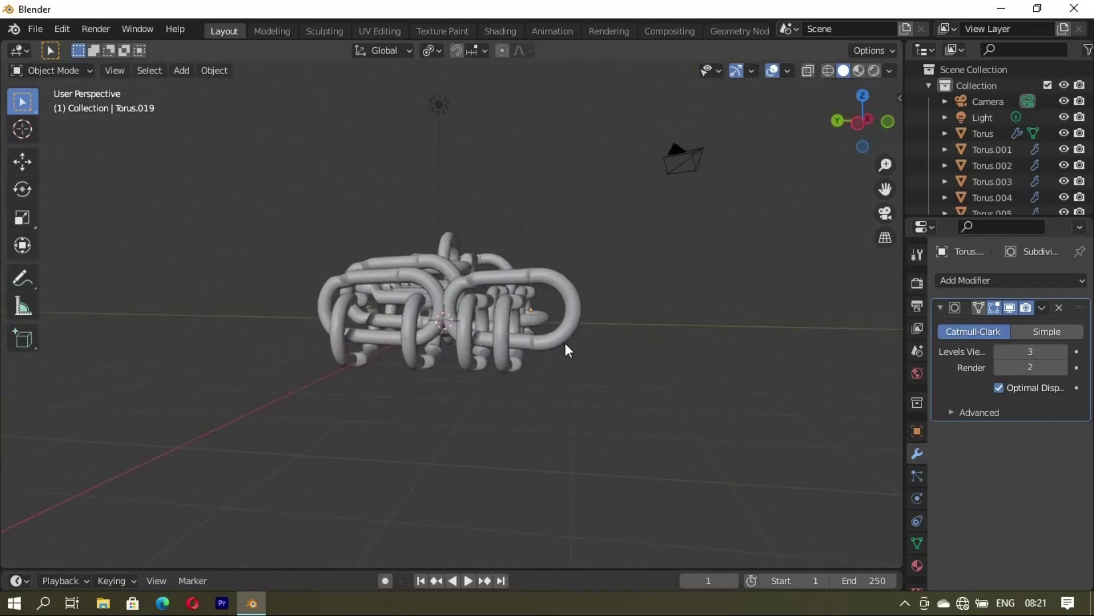
Select the right-hand ring together with Torus.018
{"action": "left_click", "coordinate": [552, 274]}
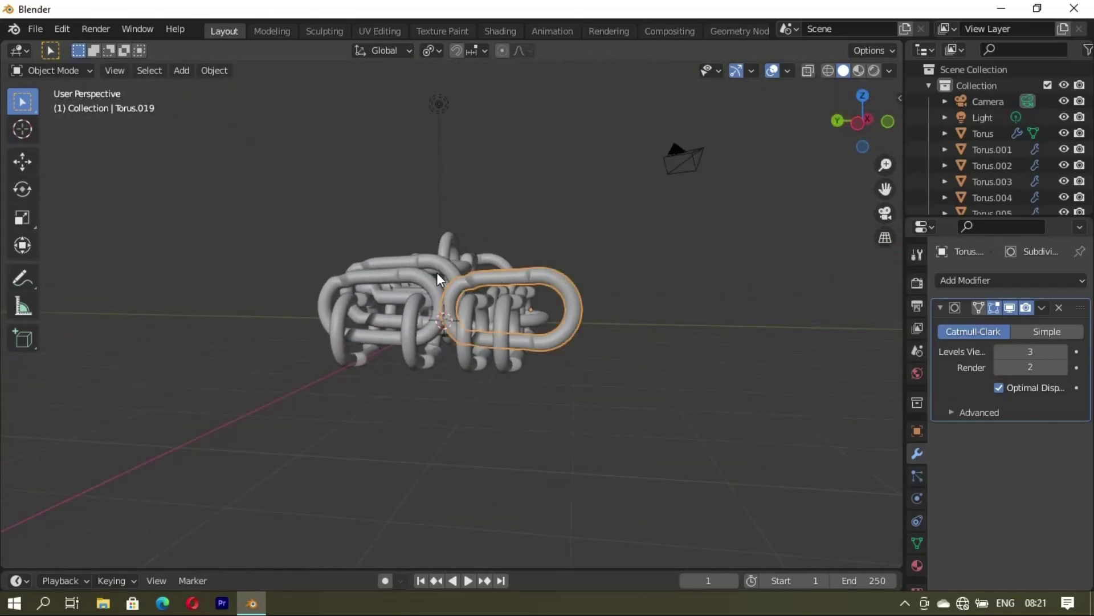
{"action": "left_click", "coordinate": [406, 274], "text": "shift"}
{"action": "mouse_move", "coordinate": [697, 366]}
{"action": "middle_mouse_down"}
{"action": "mouse_move", "coordinate": [712, 387]}
{"action": "mouse_move", "coordinate": [513, 392]}
{"action": "mouse_move", "coordinate": [517, 405]}
{"action": "mouse_move", "coordinate": [538, 395]}
{"action": "mouse_move", "coordinate": [545, 368]}
{"action": "mouse_move", "coordinate": [572, 377]}
{"action": "middle_mouse_up"}
{"action": "scroll", "coordinate": [550, 373], "scroll_direction": "up", "scroll_amount": 2}
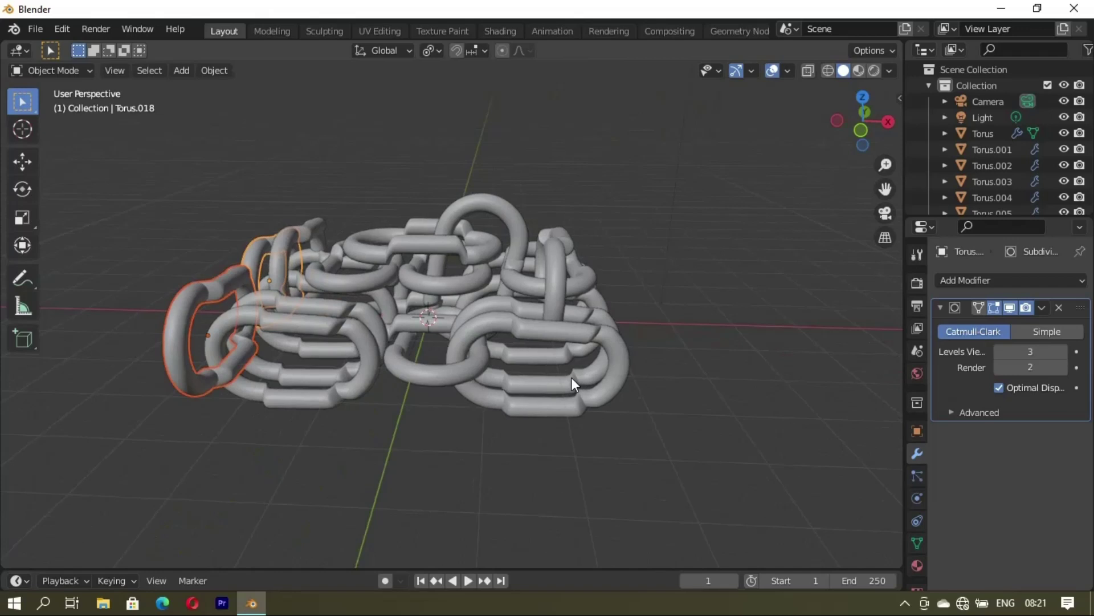
Duplicate the two rings and move the copies along X to the pile's right
{"action": "key", "text": "shift+d"}
{"action": "key", "text": "x"}
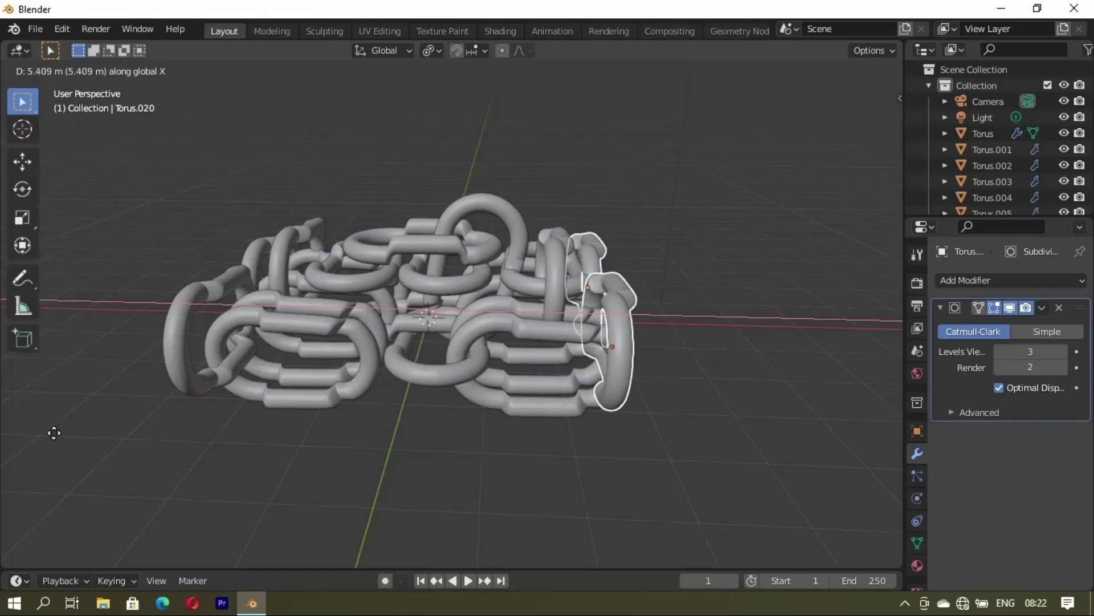
{"action": "left_click", "coordinate": [54, 433]}
{"action": "scroll", "coordinate": [193, 416], "scroll_direction": "down", "scroll_amount": 3}
{"action": "mouse_move", "coordinate": [304, 424]}
{"action": "middle_mouse_down"}
{"action": "mouse_move", "coordinate": [148, 411]}
{"action": "mouse_move", "coordinate": [171, 405]}
{"action": "mouse_move", "coordinate": [220, 446]}
{"action": "mouse_move", "coordinate": [334, 456]}
{"action": "mouse_move", "coordinate": [327, 435]}
{"action": "mouse_move", "coordinate": [378, 447]}
{"action": "mouse_move", "coordinate": [428, 440]}
{"action": "mouse_move", "coordinate": [659, 332]}
{"action": "middle_mouse_up"}
{"action": "scroll", "coordinate": [498, 312], "scroll_direction": "up", "scroll_amount": 4}
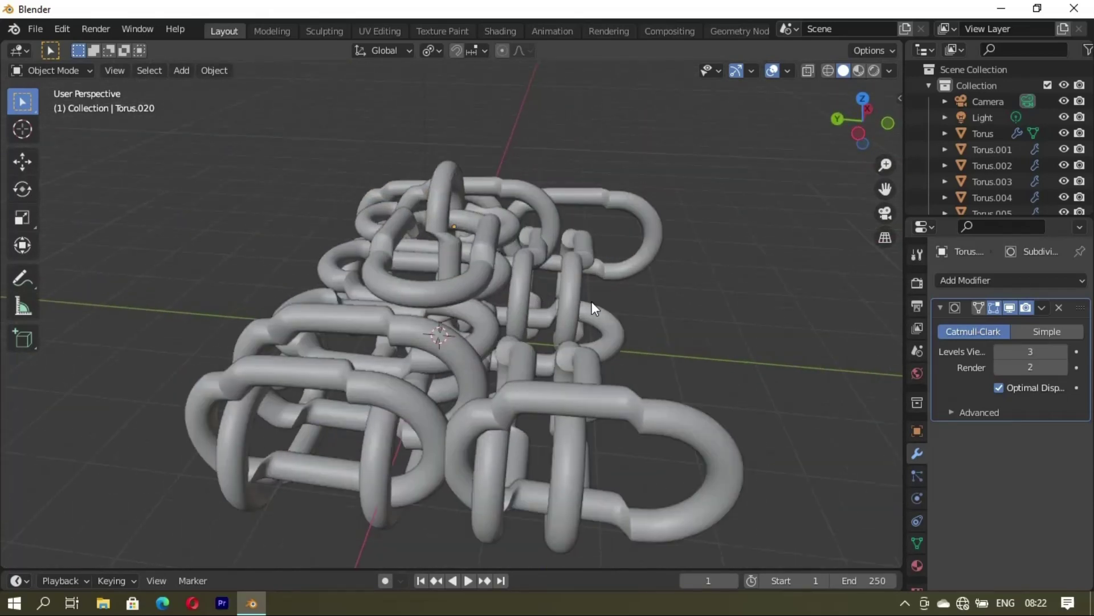
{"action": "mouse_move", "coordinate": [591, 301]}
{"action": "middle_mouse_down"}
{"action": "mouse_move", "coordinate": [549, 316]}
{"action": "mouse_move", "coordinate": [508, 312]}
{"action": "middle_mouse_up"}
{"action": "scroll", "coordinate": [530, 331], "scroll_direction": "up", "scroll_amount": 3}
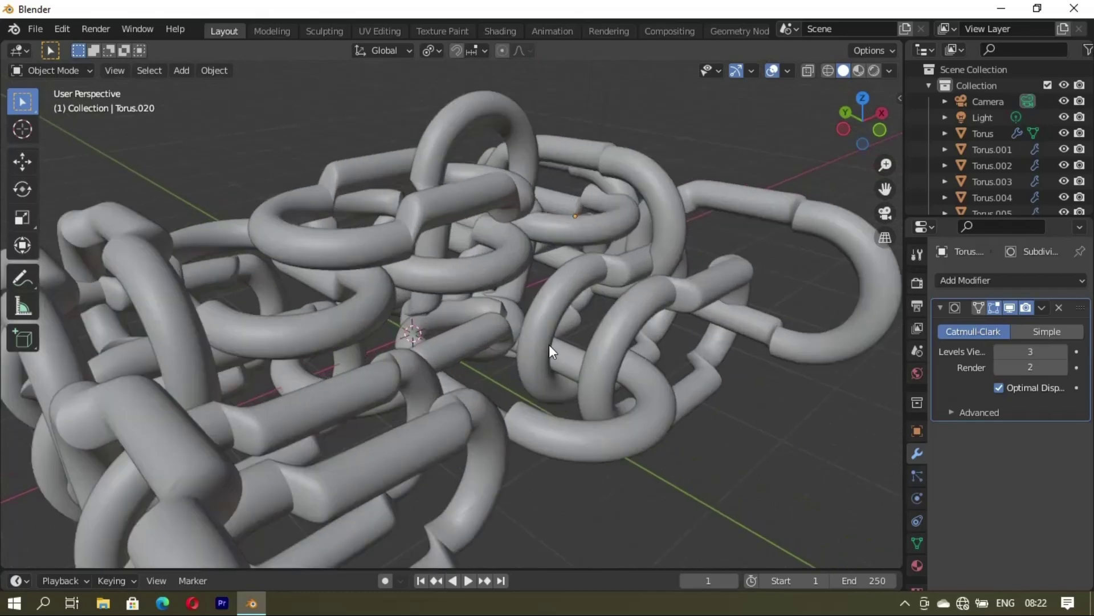
{"action": "scroll", "coordinate": [549, 347], "scroll_direction": "down", "scroll_amount": 3}
{"action": "middle_click_drag", "start_coordinate": [519, 386], "coordinate": [565, 388]}
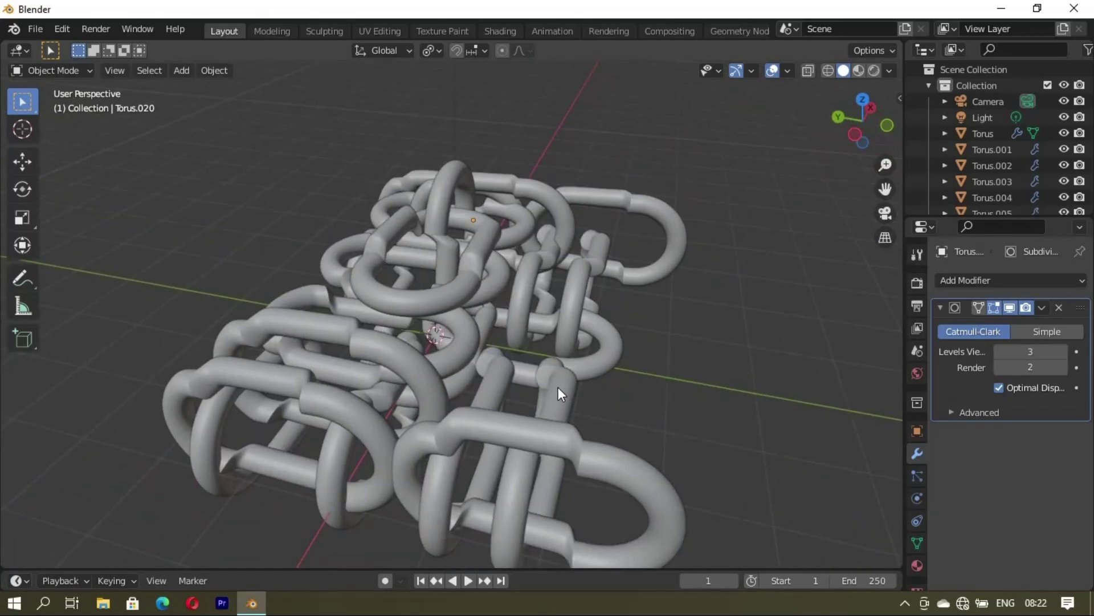
Duplicate a lower and an upper link and shift them about 1.066 m along Y
{"action": "left_click", "coordinate": [559, 388]}
{"action": "left_click", "coordinate": [572, 306], "text": "shift"}
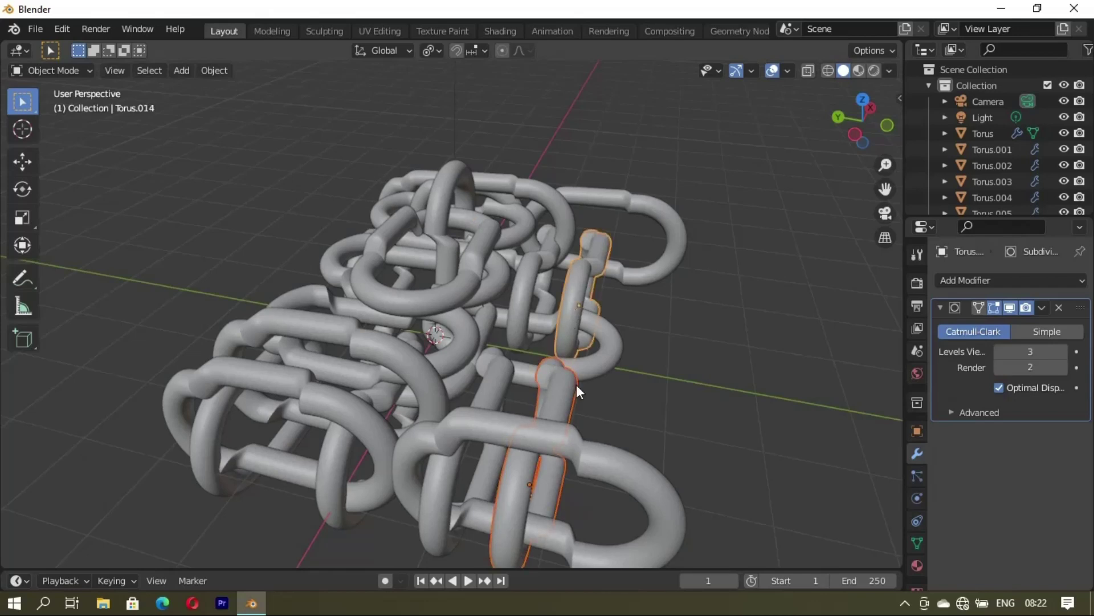
{"action": "key", "text": "shift+d"}
{"action": "key", "text": "y"}
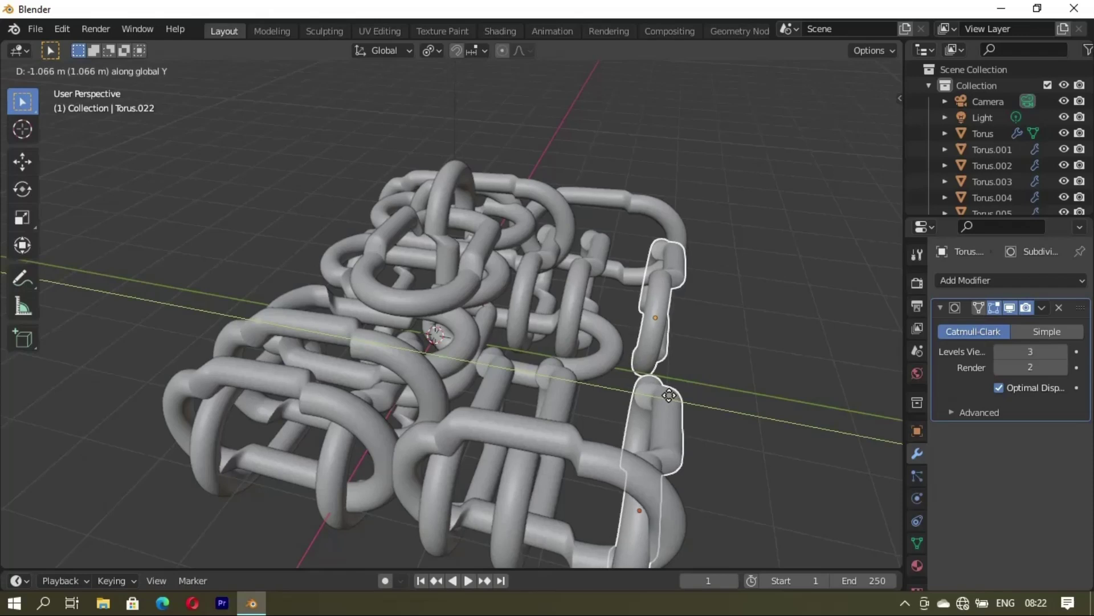
{"action": "left_click", "coordinate": [719, 374]}
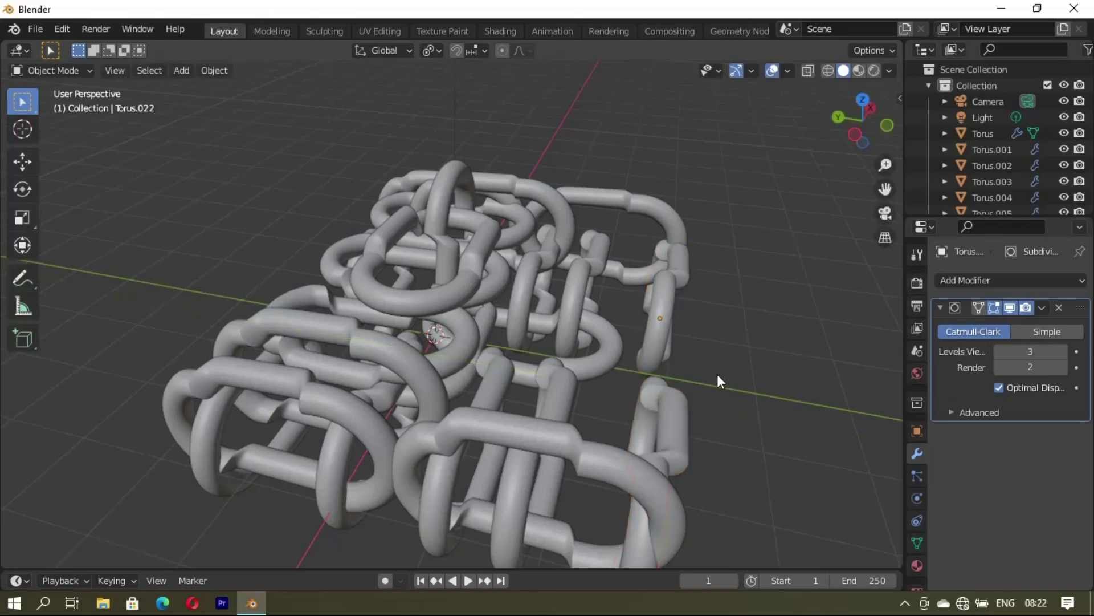
{"action": "scroll", "coordinate": [717, 374], "scroll_direction": "down", "scroll_amount": 5}
{"action": "mouse_move", "coordinate": [682, 376]}
{"action": "middle_mouse_down"}
{"action": "mouse_move", "coordinate": [428, 346]}
{"action": "mouse_move", "coordinate": [442, 341]}
{"action": "mouse_move", "coordinate": [597, 361]}
{"action": "mouse_move", "coordinate": [446, 368]}
{"action": "mouse_move", "coordinate": [499, 368]}
{"action": "mouse_move", "coordinate": [462, 340]}
{"action": "mouse_move", "coordinate": [391, 349]}
{"action": "mouse_move", "coordinate": [203, 324]}
{"action": "mouse_move", "coordinate": [319, 336]}
{"action": "mouse_move", "coordinate": [338, 310]}
{"action": "mouse_move", "coordinate": [334, 345]}
{"action": "mouse_move", "coordinate": [375, 360]}
{"action": "mouse_move", "coordinate": [448, 432]}
{"action": "middle_mouse_up"}
{"action": "scroll", "coordinate": [419, 344], "scroll_direction": "up", "scroll_amount": 4}
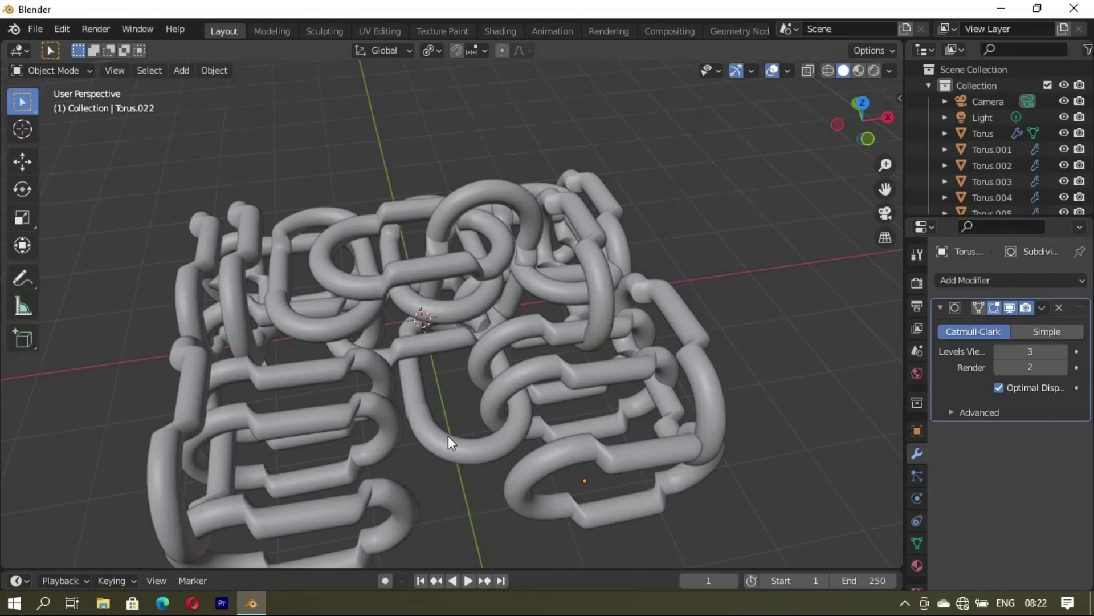
Duplicate the middle chain link and shift the copy along X
{"action": "left_click", "coordinate": [448, 436]}
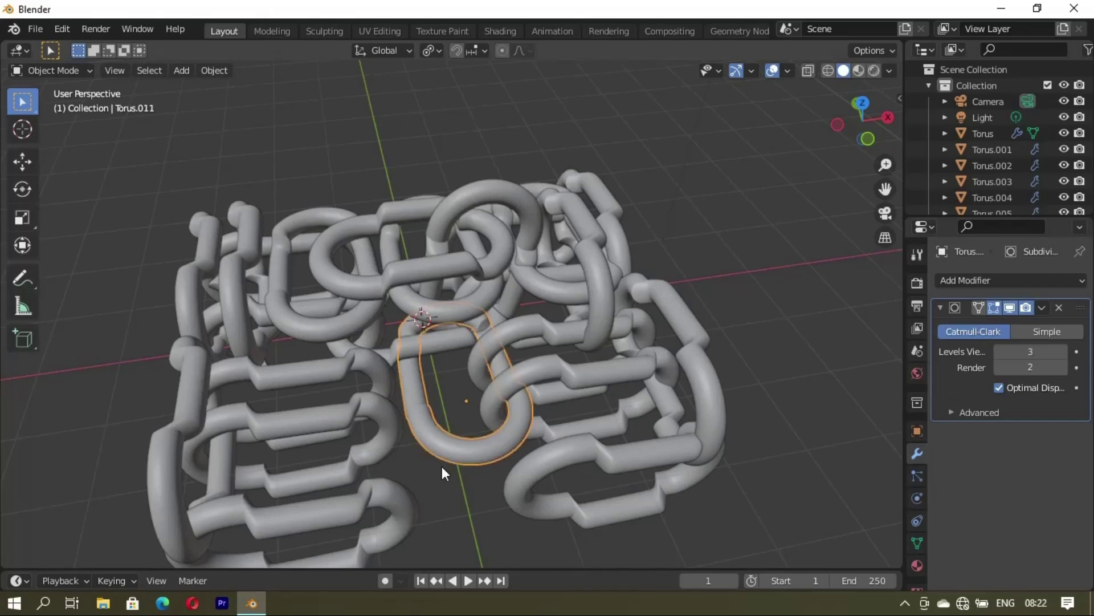
{"action": "key", "text": "shift+d"}
{"action": "key", "text": "shift+x"}
{"action": "key", "text": "x"}
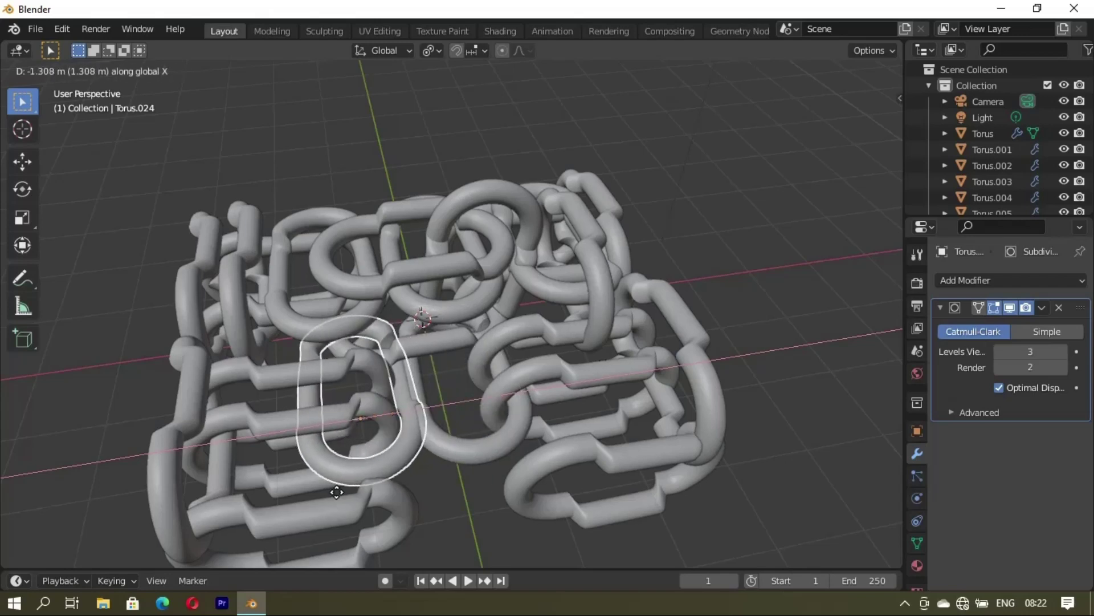
{"action": "left_click", "coordinate": [377, 499]}
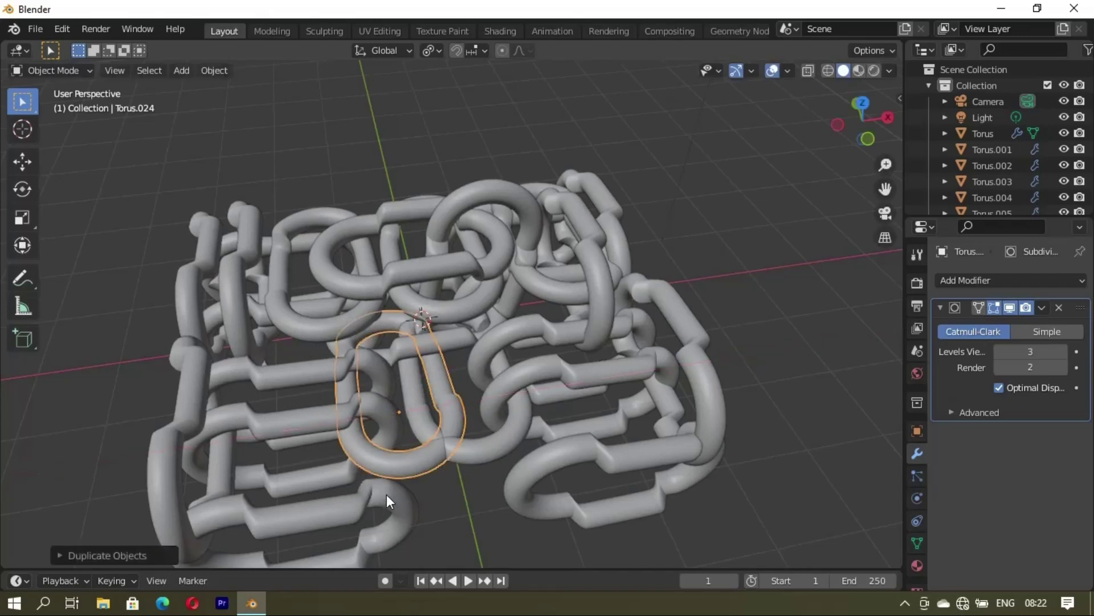
Duplicate a pair of neighbouring links and move them about 1.035 m along Y
{"action": "left_click", "coordinate": [483, 443]}
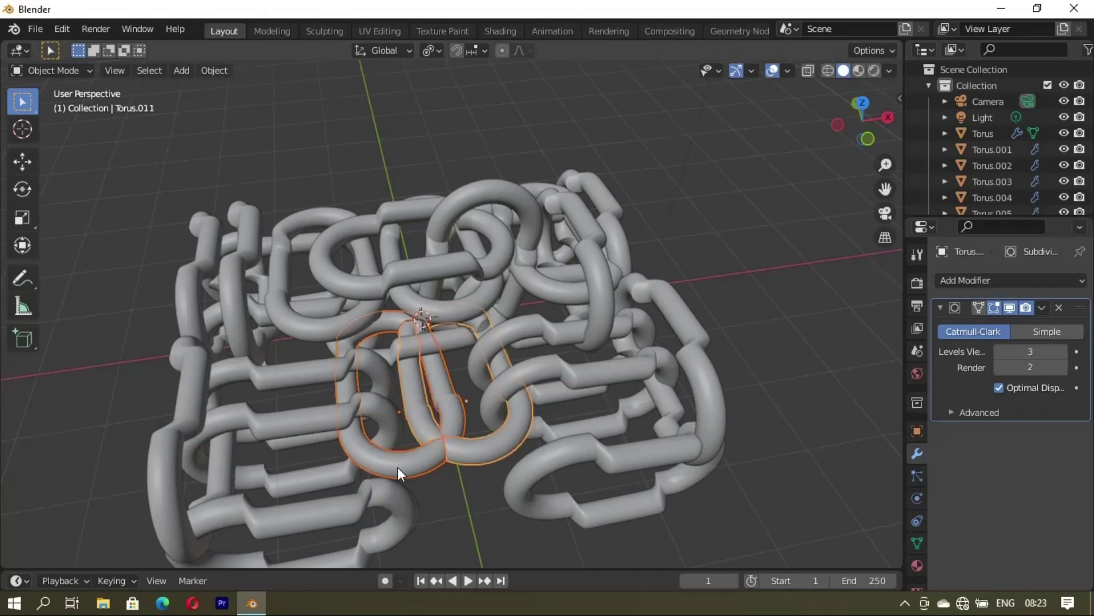
{"action": "scroll", "coordinate": [398, 467], "scroll_direction": "down", "scroll_amount": 4}
{"action": "middle_click_drag", "start_coordinate": [374, 470], "coordinate": [488, 471]}
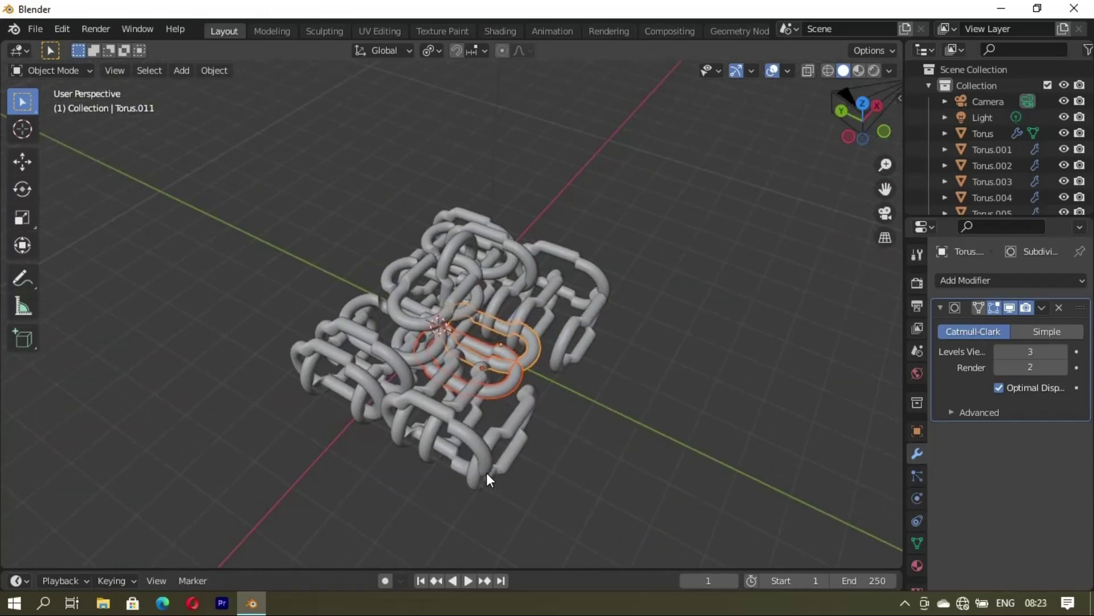
{"action": "key", "text": "shift+d"}
{"action": "key", "text": "z"}
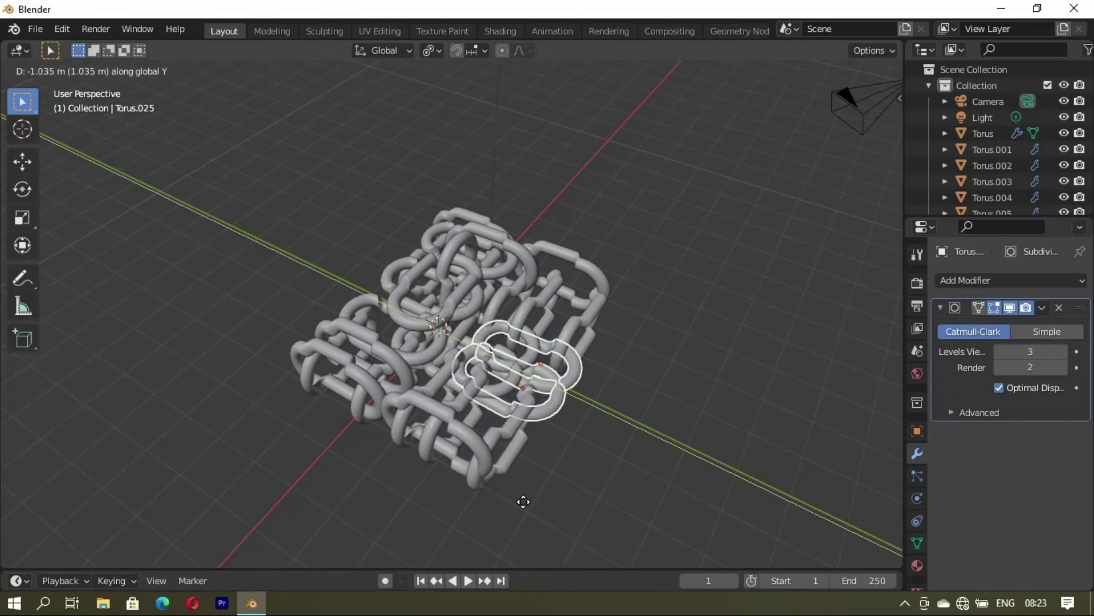
{"action": "left_click", "coordinate": [523, 501]}
Clear the selection, then box-select the entire chain pile
{"action": "left_click", "coordinate": [641, 430]}
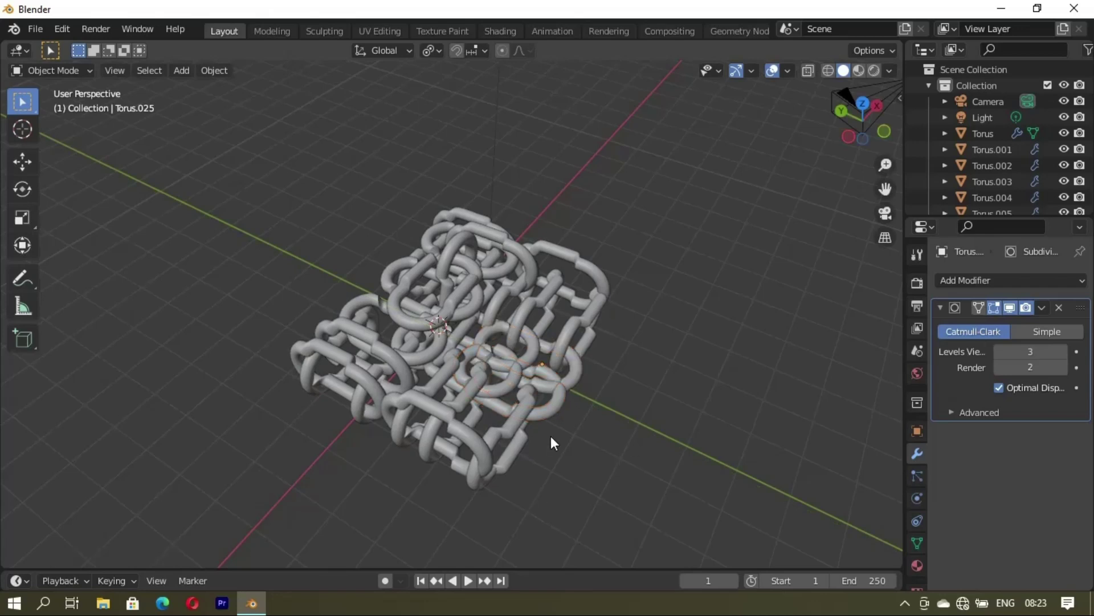
{"action": "mouse_move", "coordinate": [551, 435]}
{"action": "middle_mouse_down"}
{"action": "mouse_move", "coordinate": [354, 368]}
{"action": "mouse_move", "coordinate": [398, 303]}
{"action": "mouse_move", "coordinate": [439, 299]}
{"action": "mouse_move", "coordinate": [508, 353]}
{"action": "mouse_move", "coordinate": [537, 357]}
{"action": "mouse_move", "coordinate": [477, 333]}
{"action": "mouse_move", "coordinate": [402, 368]}
{"action": "mouse_move", "coordinate": [473, 347]}
{"action": "mouse_move", "coordinate": [431, 327]}
{"action": "mouse_move", "coordinate": [482, 331]}
{"action": "mouse_move", "coordinate": [487, 375]}
{"action": "mouse_move", "coordinate": [454, 405]}
{"action": "mouse_move", "coordinate": [324, 306]}
{"action": "middle_mouse_up"}
{"action": "scroll", "coordinate": [477, 332], "scroll_direction": "up", "scroll_amount": 2}
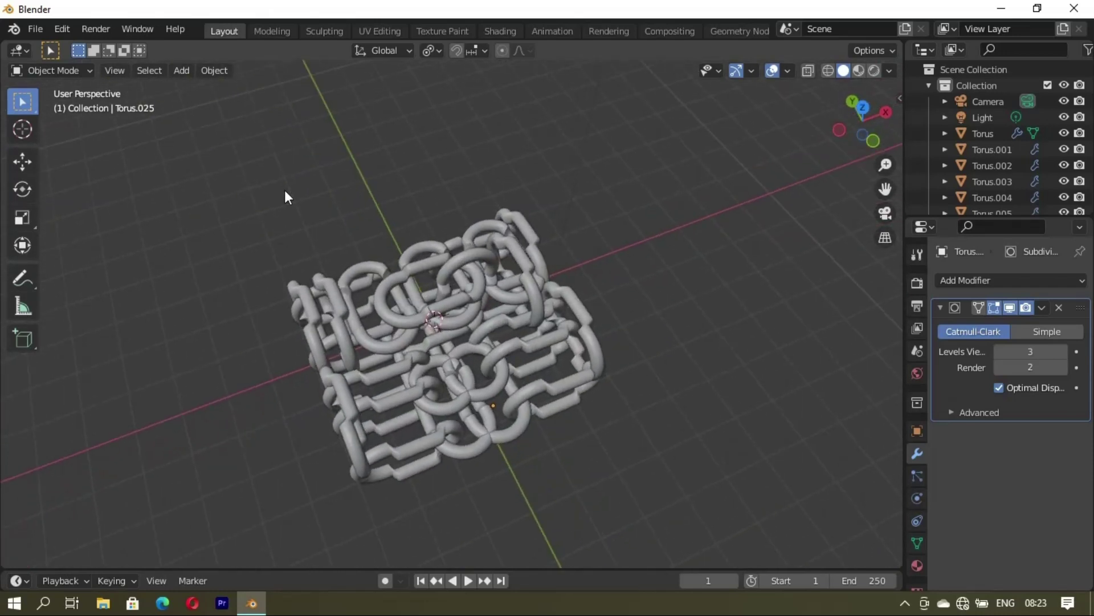
{"action": "left_click_drag", "start_coordinate": [280, 185], "coordinate": [563, 473]}
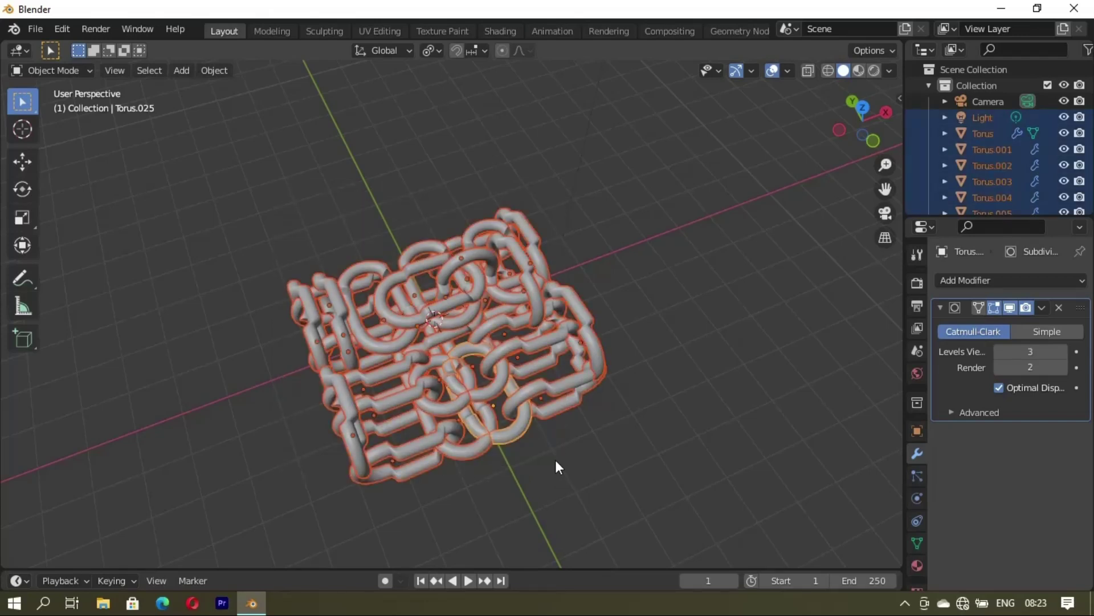
In front view, lift the whole selected pile about 0.82 m up along Z
{"action": "key", "text": "KP_1"}
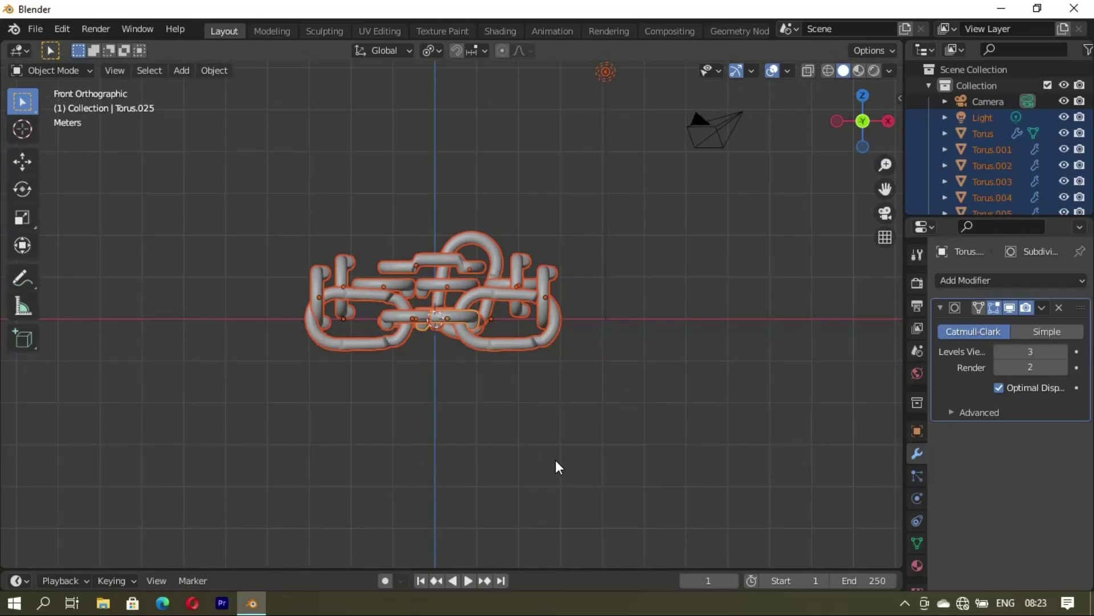
{"action": "key", "text": "z"}
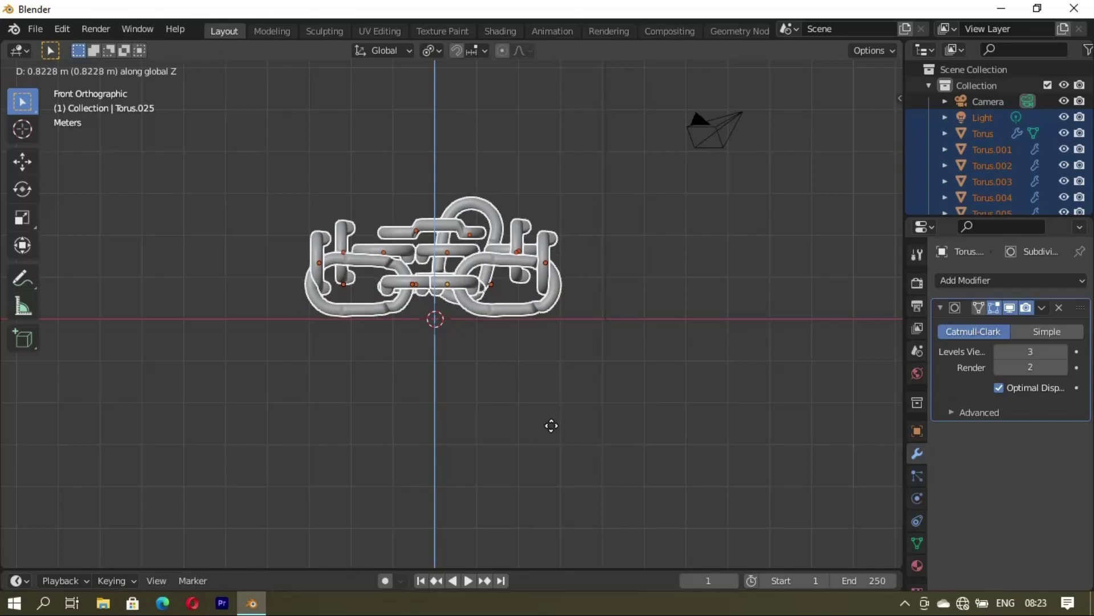
{"action": "left_click", "coordinate": [562, 423]}
{"action": "mouse_move", "coordinate": [536, 390]}
{"action": "middle_mouse_down"}
{"action": "mouse_move", "coordinate": [514, 443]}
{"action": "mouse_move", "coordinate": [644, 455]}
{"action": "mouse_move", "coordinate": [388, 342]}
{"action": "mouse_move", "coordinate": [443, 378]}
{"action": "mouse_move", "coordinate": [499, 385]}
{"action": "mouse_move", "coordinate": [490, 374]}
{"action": "mouse_move", "coordinate": [403, 370]}
{"action": "mouse_move", "coordinate": [553, 378]}
{"action": "mouse_move", "coordinate": [463, 346]}
{"action": "mouse_move", "coordinate": [393, 352]}
{"action": "mouse_move", "coordinate": [426, 356]}
{"action": "mouse_move", "coordinate": [554, 328]}
{"action": "mouse_move", "coordinate": [320, 310]}
{"action": "mouse_move", "coordinate": [229, 329]}
{"action": "mouse_move", "coordinate": [393, 364]}
{"action": "mouse_move", "coordinate": [415, 286]}
{"action": "mouse_move", "coordinate": [330, 340]}
{"action": "mouse_move", "coordinate": [391, 336]}
{"action": "middle_mouse_up"}
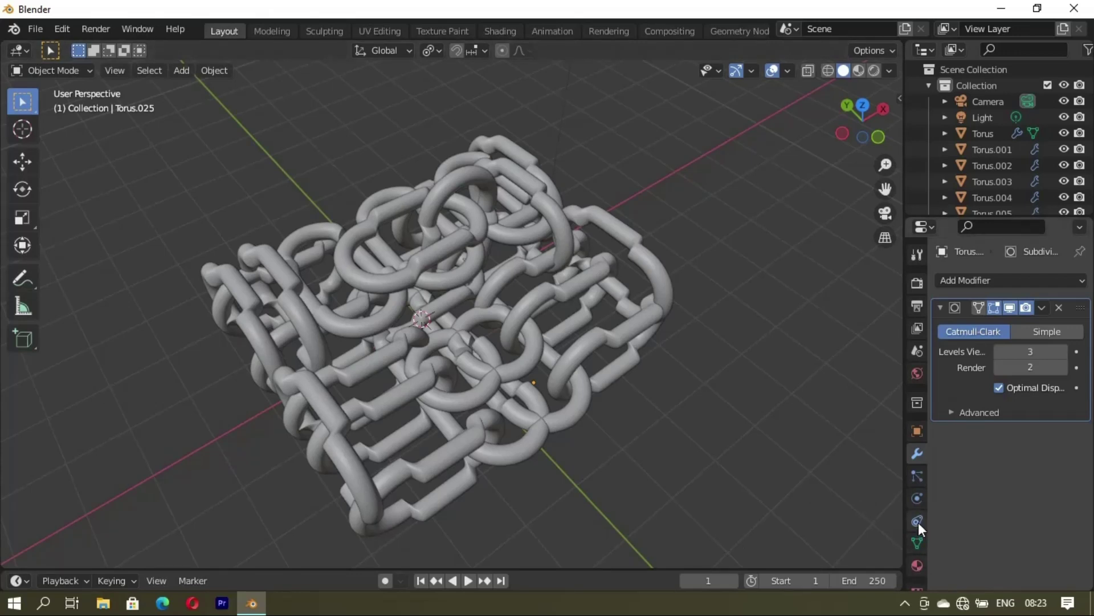
Create a new material named ggh on the central link Torus.011
{"action": "left_click", "coordinate": [916, 563]}
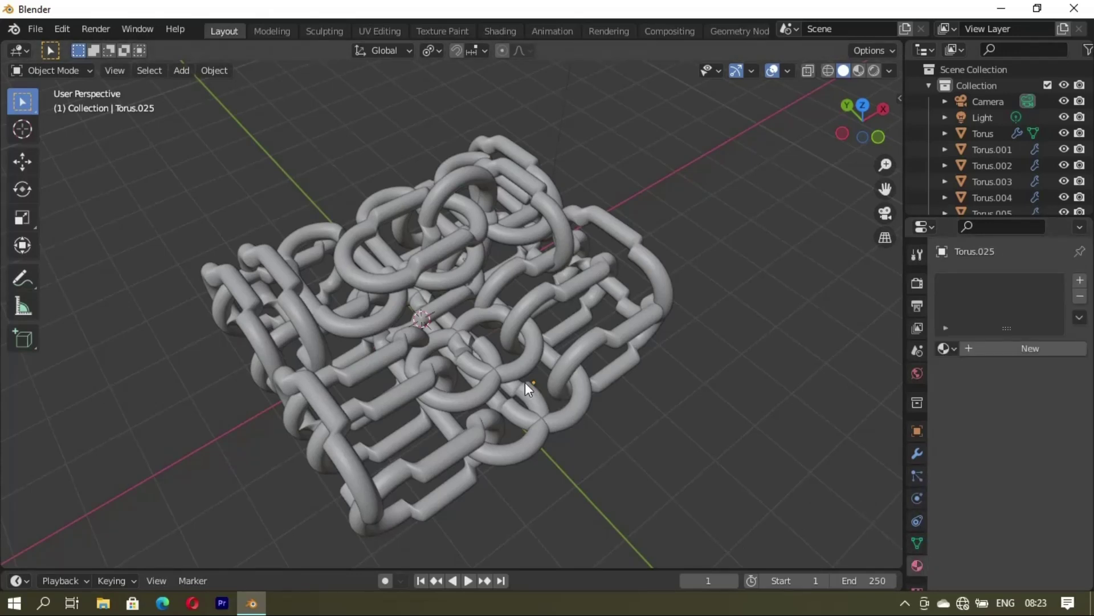
{"action": "left_click", "coordinate": [520, 365]}
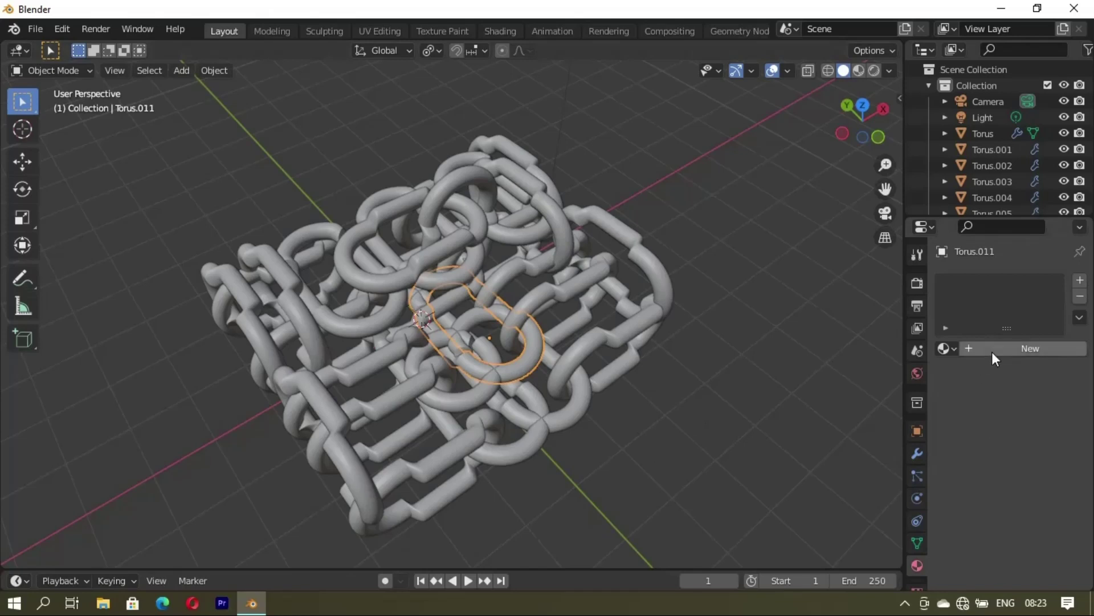
{"action": "left_click", "coordinate": [1006, 351]}
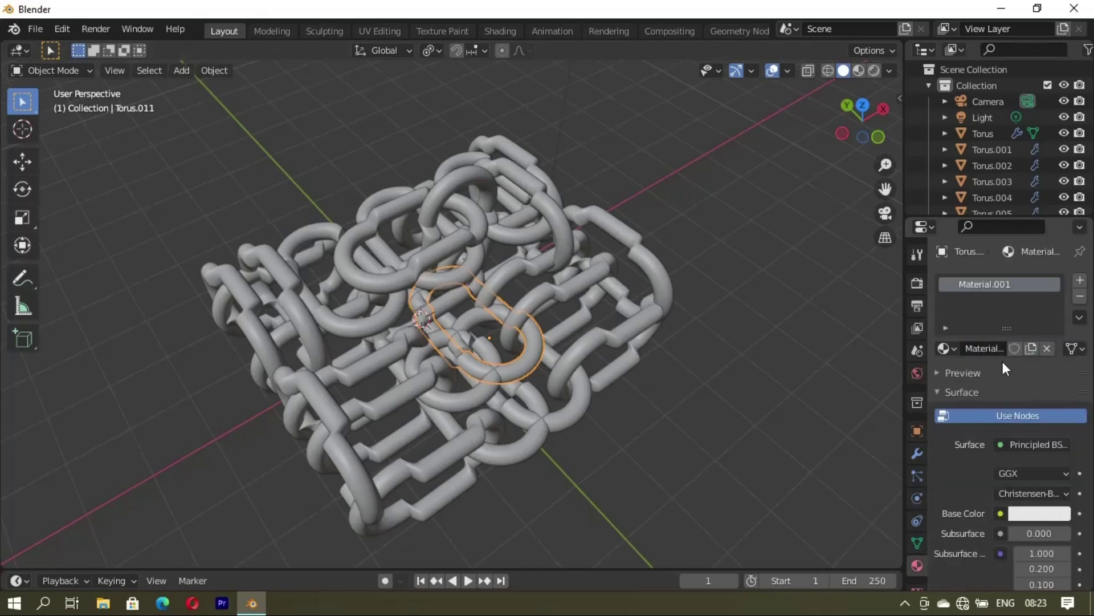
{"action": "double_click", "coordinate": [1001, 350]}
{"action": "key", "text": "BackSpace"}
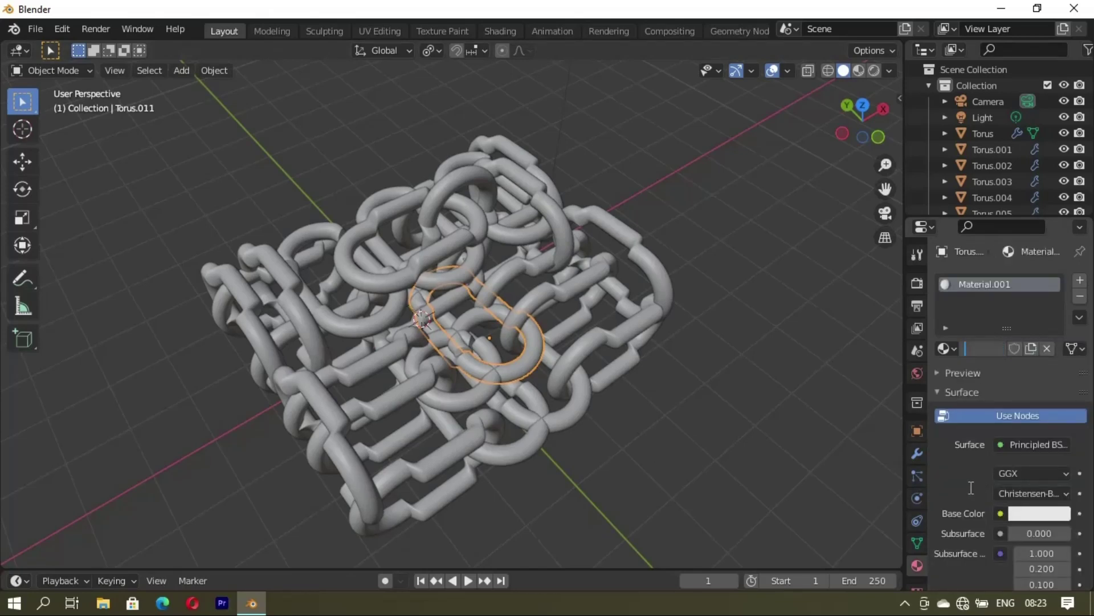
{"action": "type", "text": "ggh"}
{"action": "key", "text": "Return"}
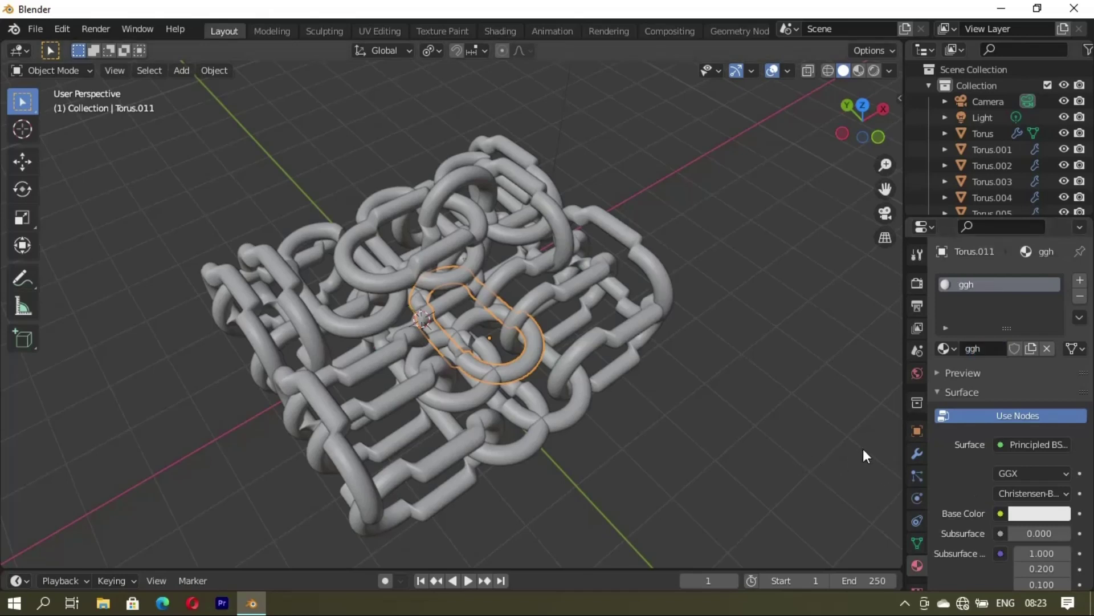
Set ggh's Base Color to magenta and switch to Material Preview shading
{"action": "left_click", "coordinate": [1026, 516]}
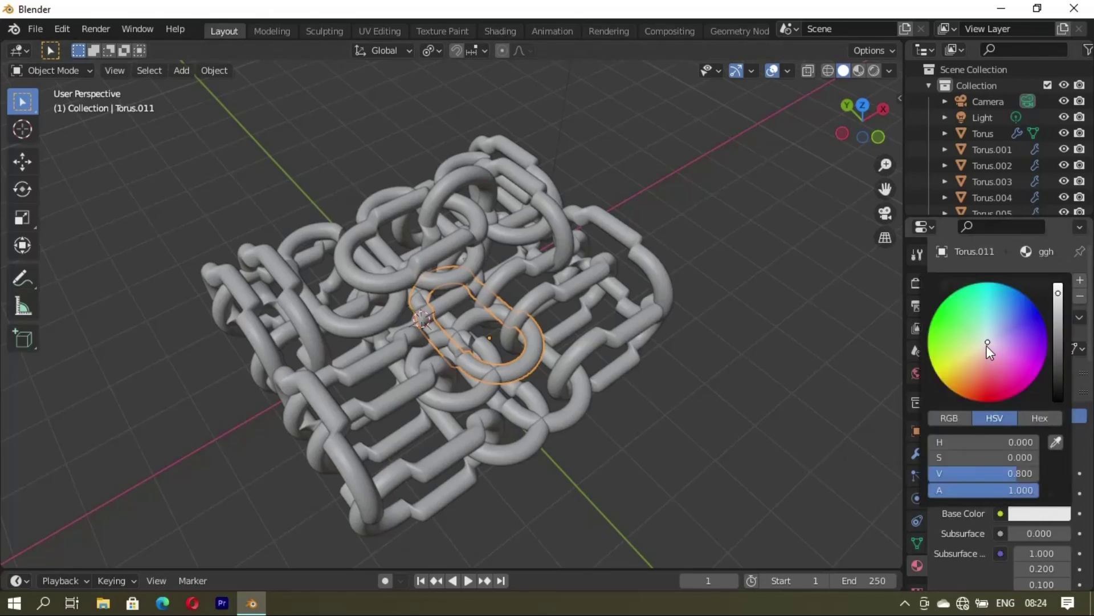
{"action": "left_click_drag", "start_coordinate": [988, 341], "coordinate": [1039, 373]}
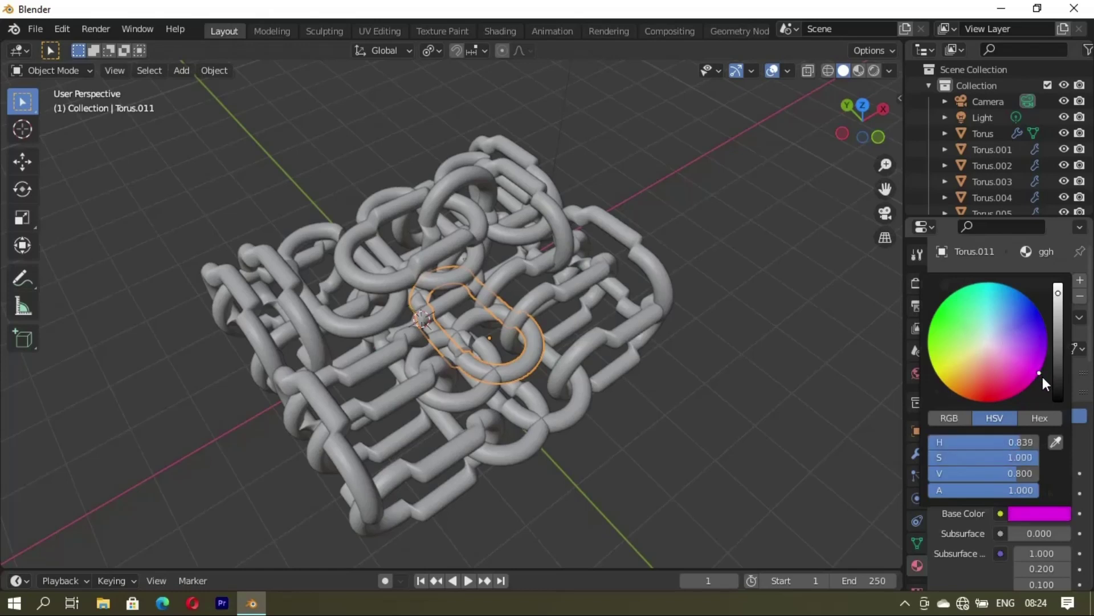
{"action": "left_click", "coordinate": [859, 70]}
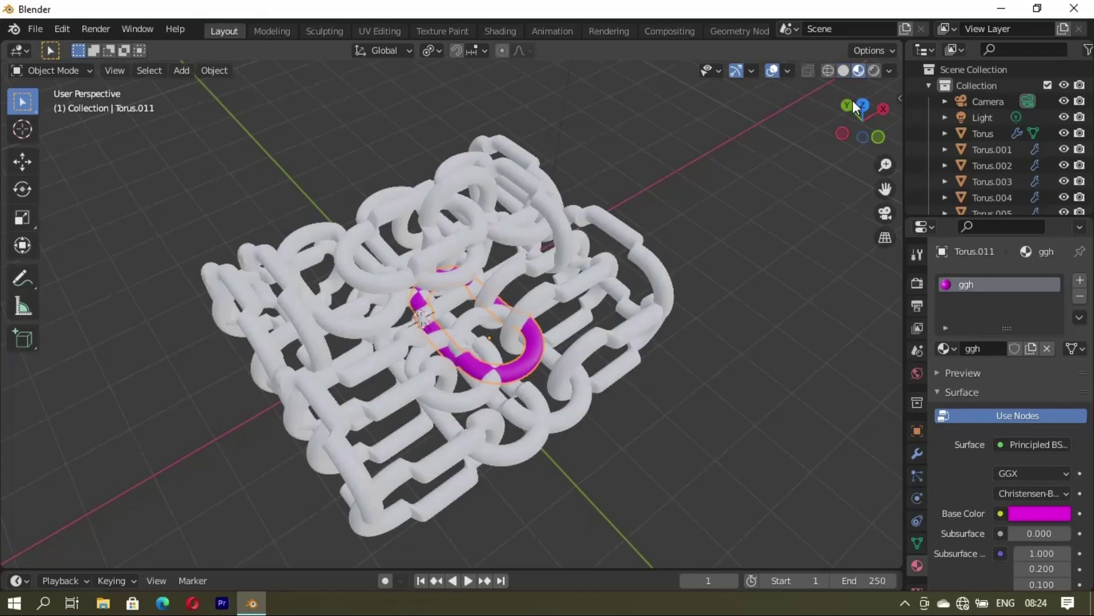
{"action": "mouse_move", "coordinate": [527, 362]}
{"action": "middle_mouse_down"}
{"action": "mouse_move", "coordinate": [495, 313]}
{"action": "mouse_move", "coordinate": [463, 311]}
{"action": "mouse_move", "coordinate": [577, 350]}
{"action": "middle_mouse_up"}
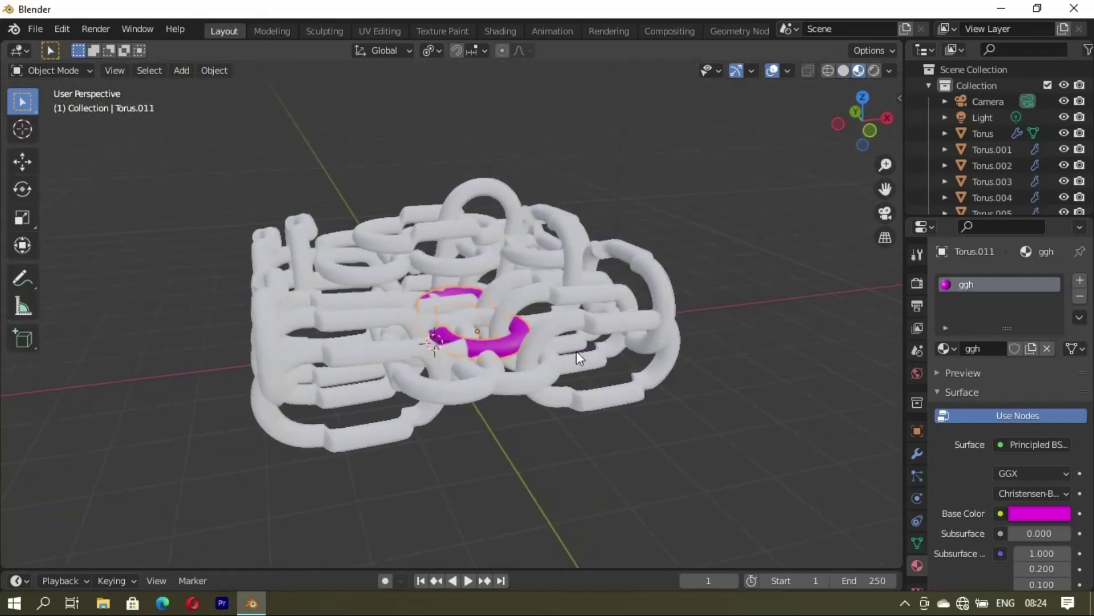
{"action": "left_click", "coordinate": [618, 315]}
Give Torus.022 a new orange-red material named kl
{"action": "left_click", "coordinate": [989, 347]}
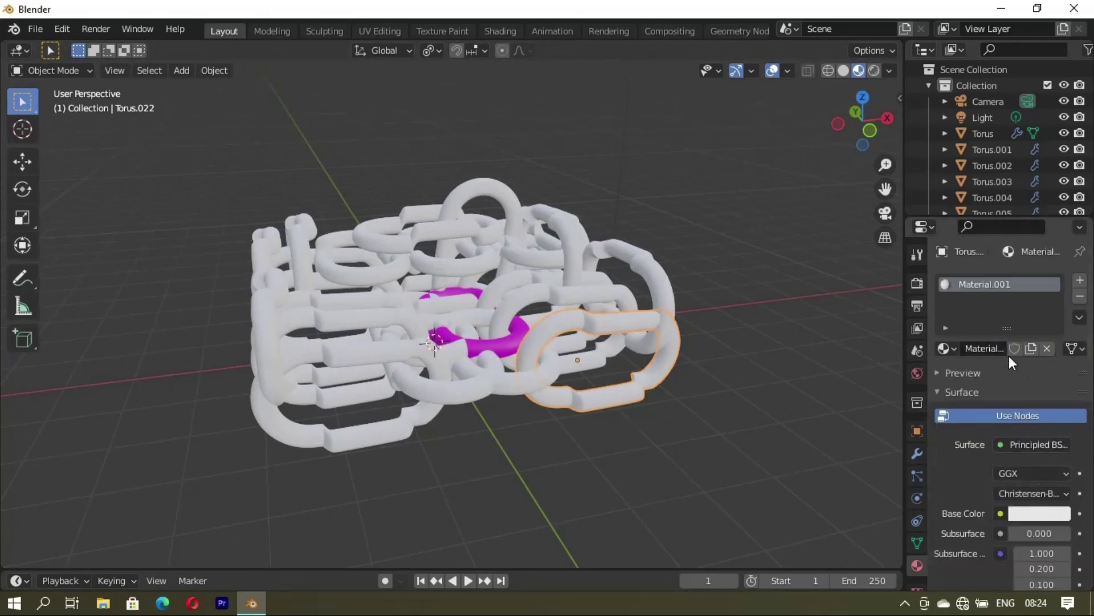
{"action": "left_click", "coordinate": [1000, 346]}
{"action": "type", "text": "kl"}
{"action": "key", "text": "Return"}
{"action": "left_click", "coordinate": [1037, 512]}
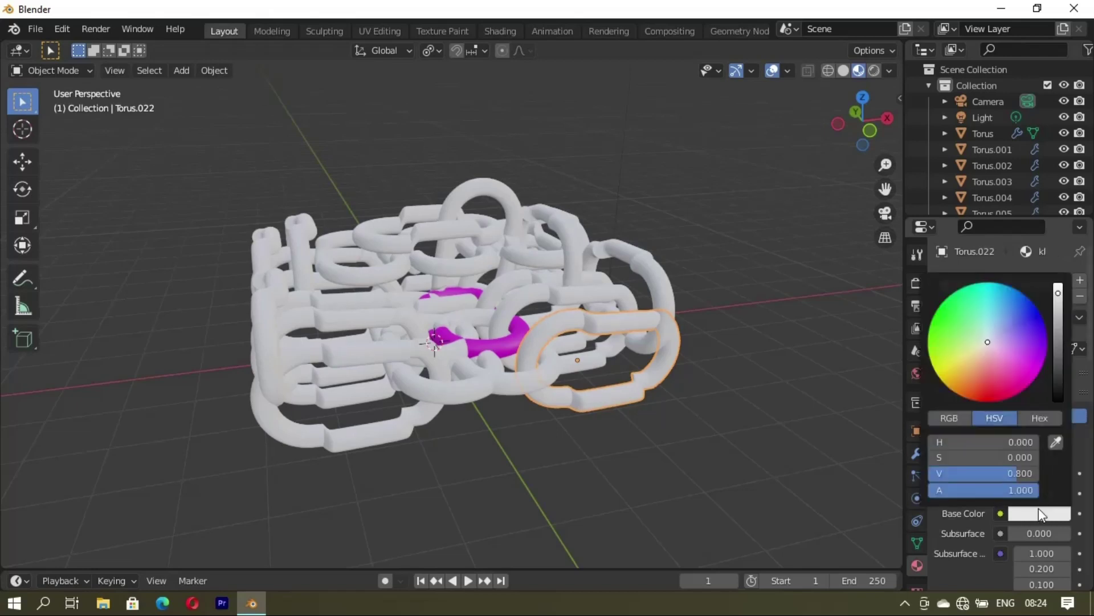
{"action": "left_click_drag", "start_coordinate": [988, 341], "coordinate": [964, 407]}
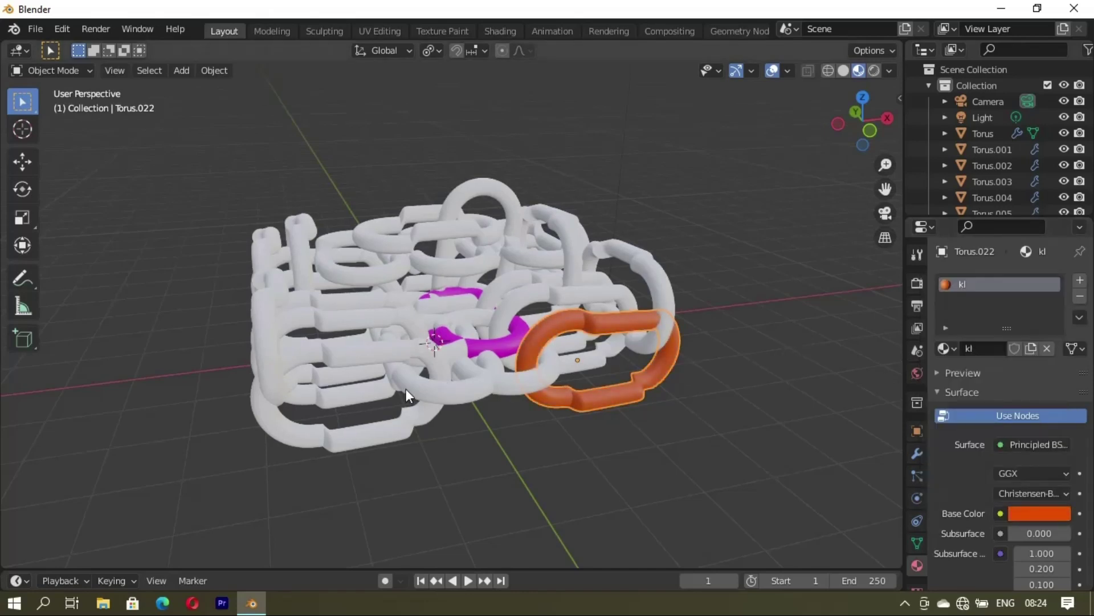
Give the lower-left white link a new yellow-green material named ssd
{"action": "left_click", "coordinate": [345, 435]}
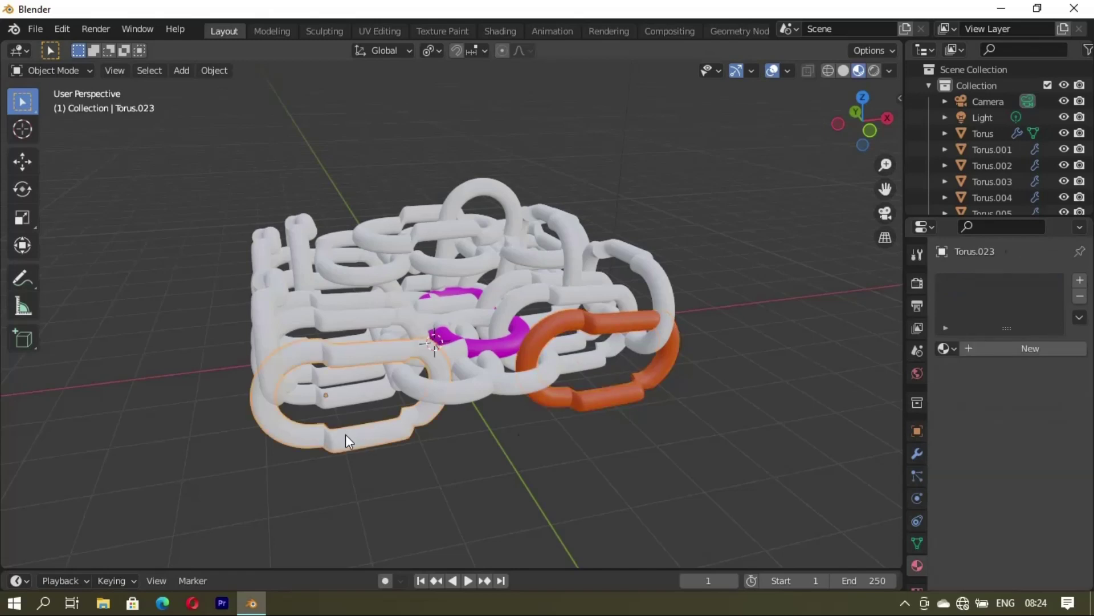
{"action": "left_click", "coordinate": [1008, 346]}
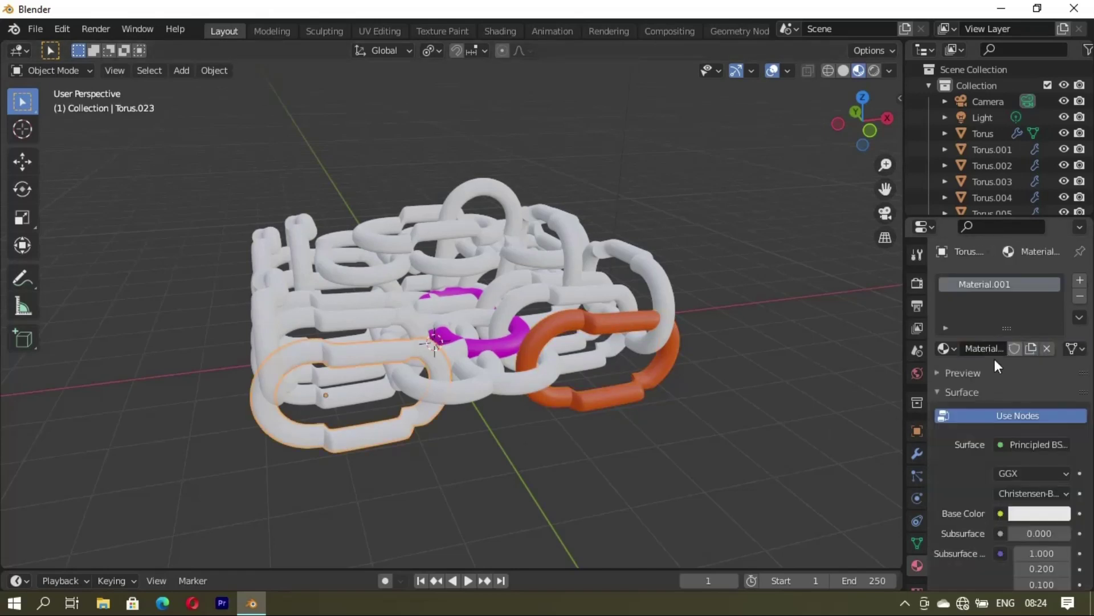
{"action": "double_click", "coordinate": [1001, 349]}
{"action": "key", "text": "BackSpace"}
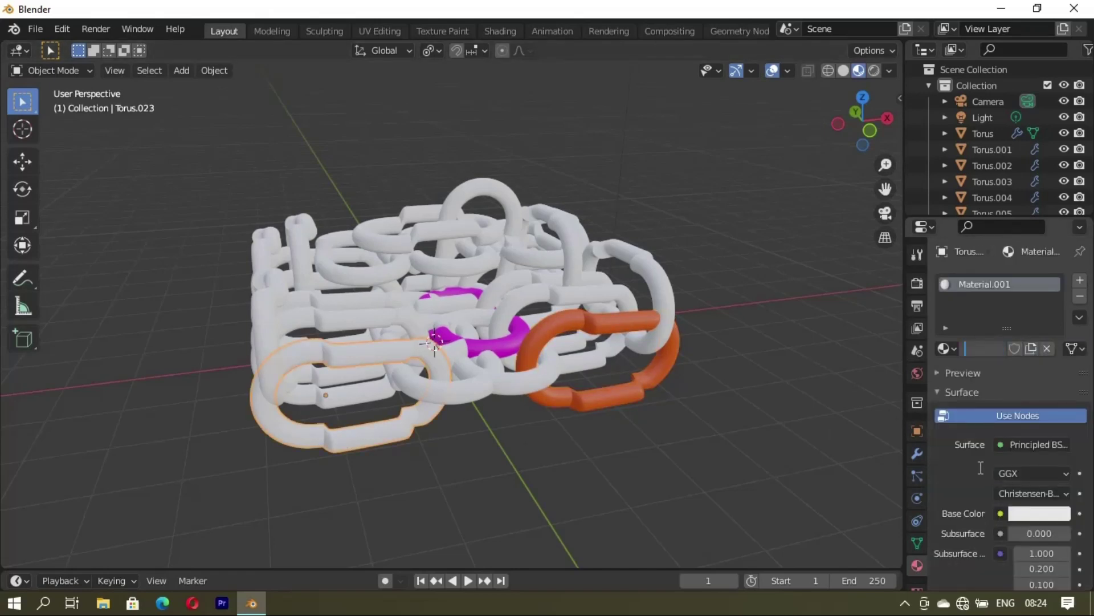
{"action": "type", "text": "ssd"}
{"action": "key", "text": "Return"}
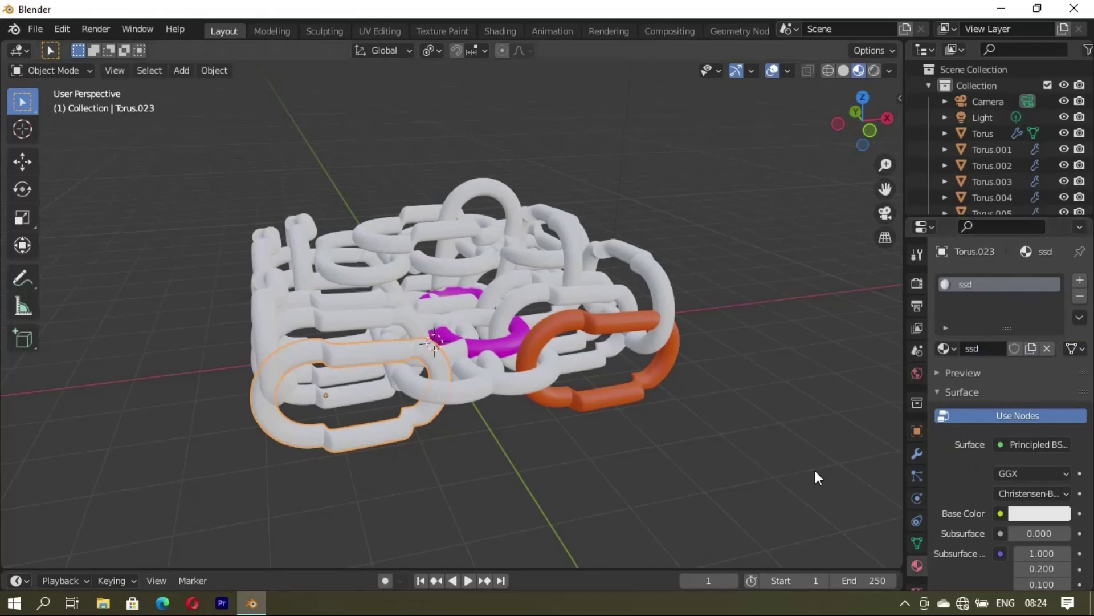
{"action": "left_click", "coordinate": [1037, 516]}
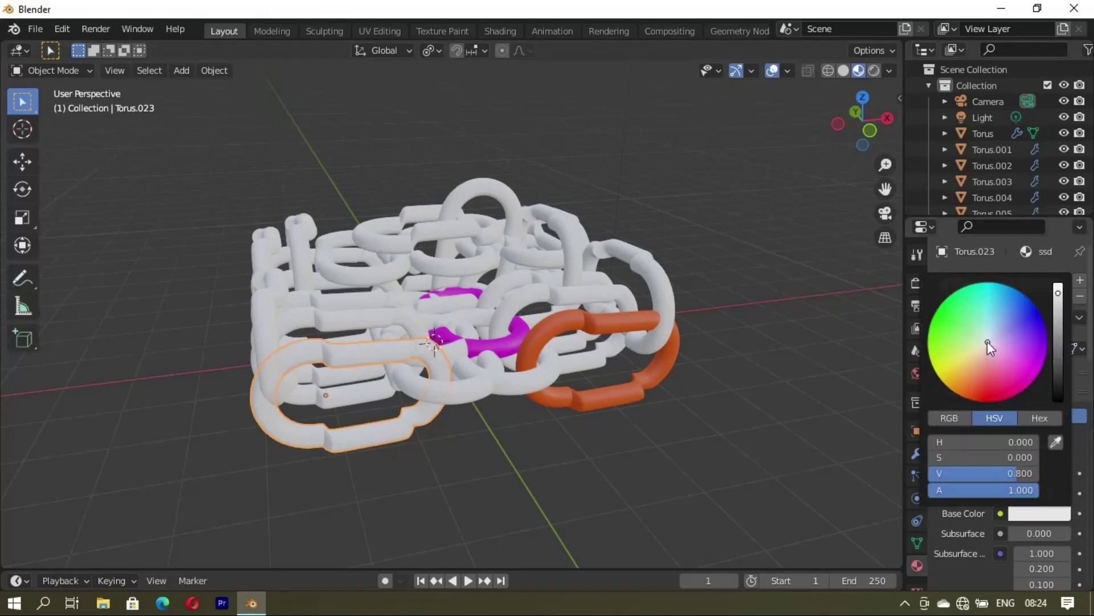
{"action": "left_click_drag", "start_coordinate": [952, 350], "coordinate": [911, 354]}
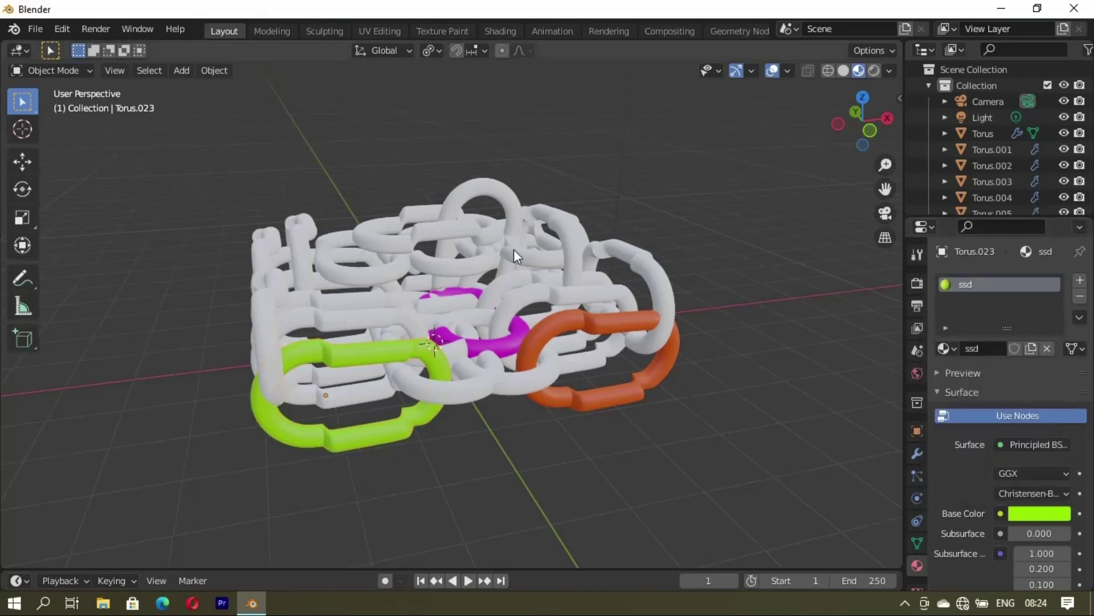
{"action": "left_click", "coordinate": [508, 200]}
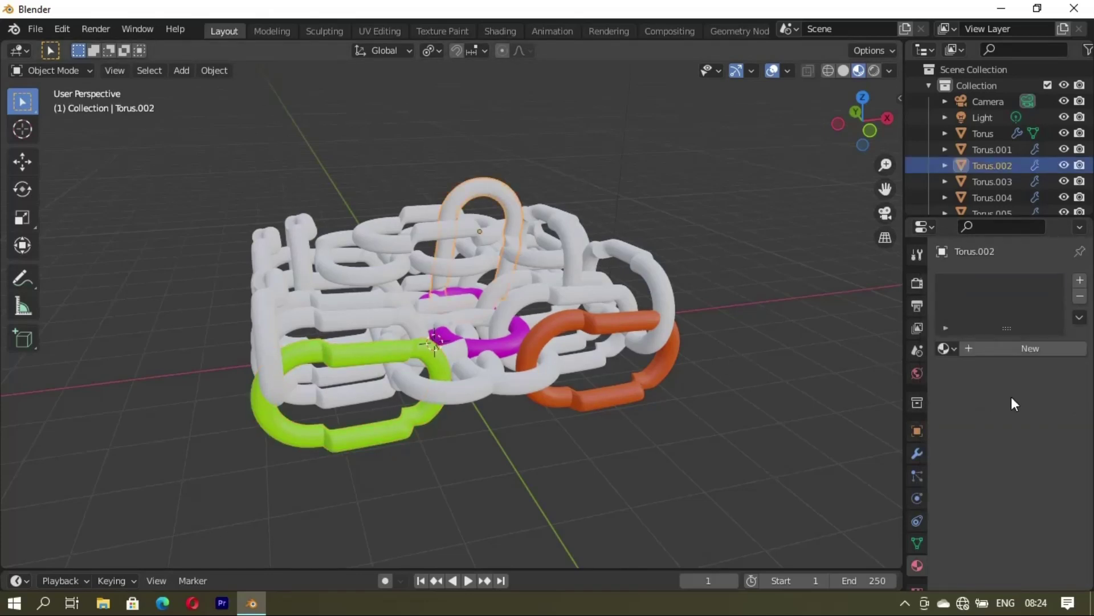
Create material wws for the arching link Torus.002 with a deep blue Base Color
{"action": "left_click", "coordinate": [1009, 350]}
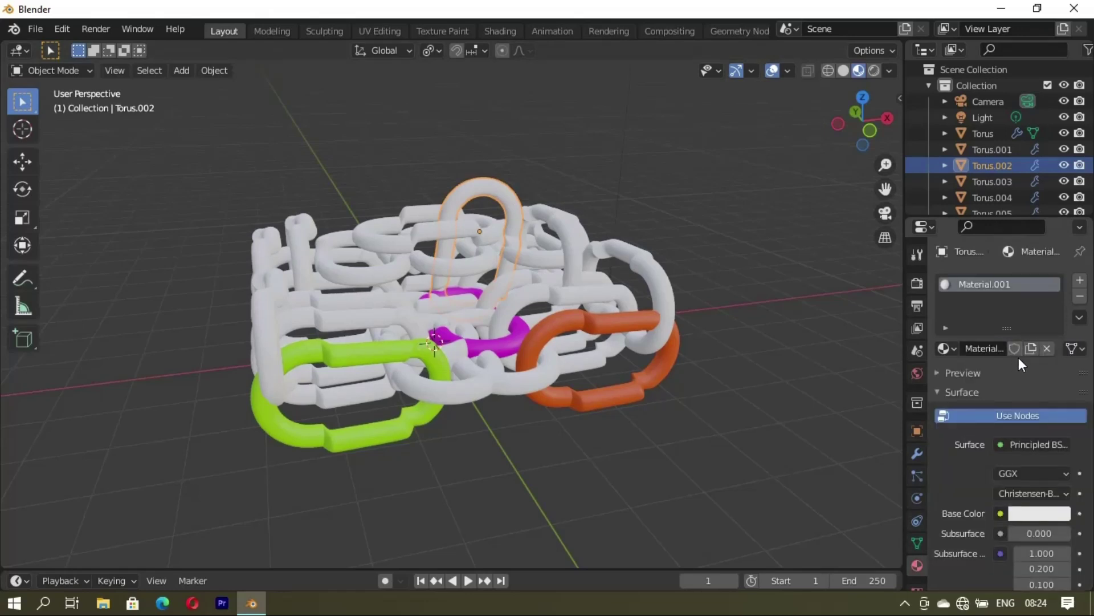
{"action": "left_click", "coordinate": [1004, 352]}
{"action": "key", "text": "BackSpace"}
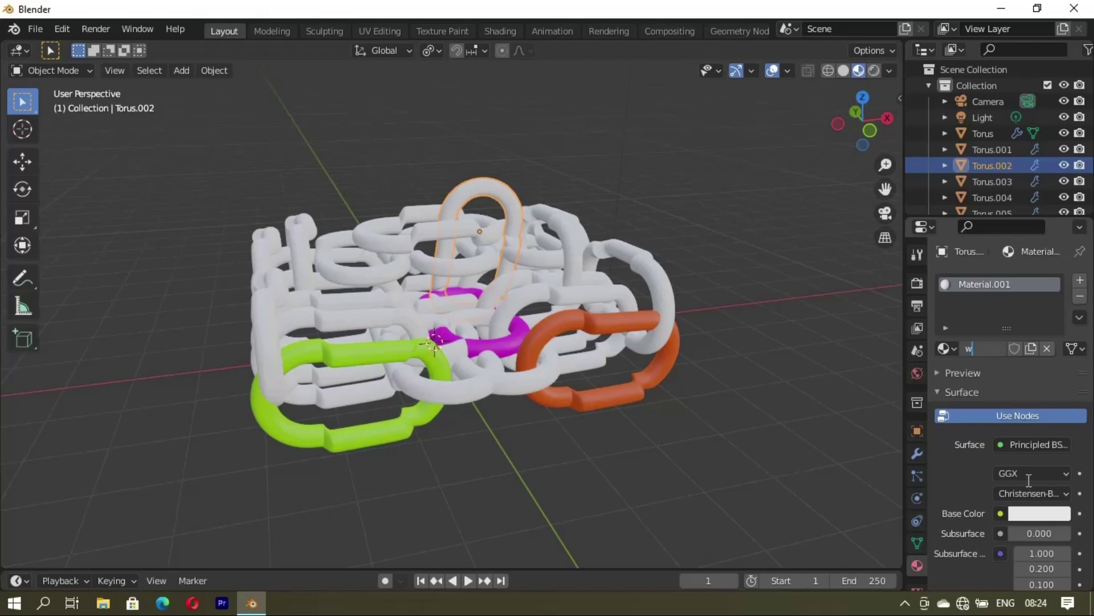
{"action": "type", "text": "wws"}
{"action": "key", "text": "Return"}
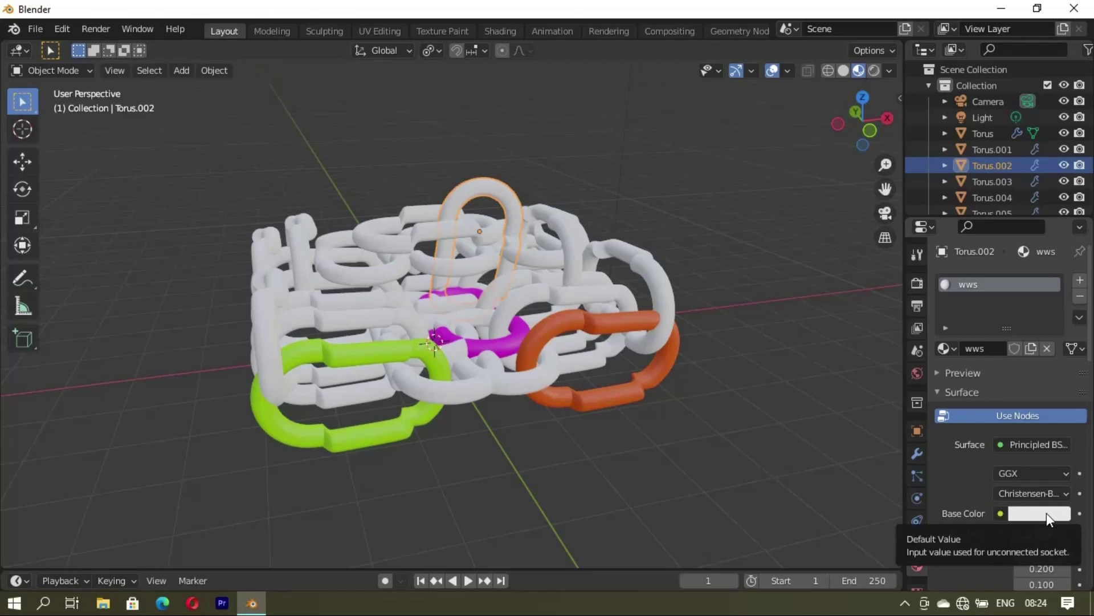
{"action": "left_click", "coordinate": [1047, 512]}
{"action": "mouse_move", "coordinate": [1007, 338]}
{"action": "left_mouse_down"}
{"action": "mouse_move", "coordinate": [1064, 300]}
{"action": "mouse_move", "coordinate": [1058, 329]}
{"action": "left_mouse_up"}
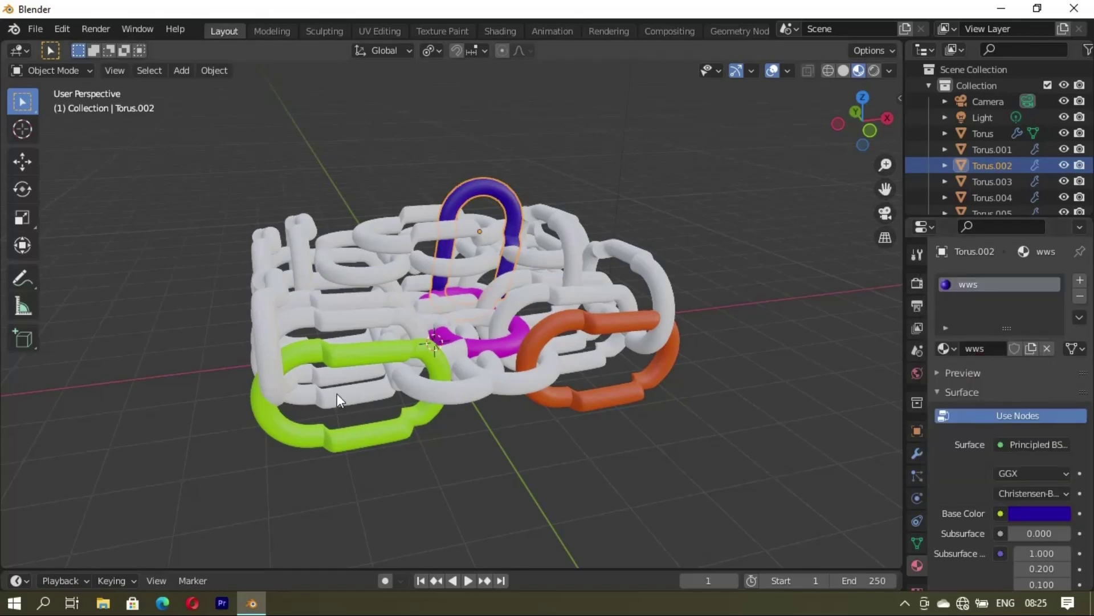
{"action": "mouse_move", "coordinate": [337, 393]}
{"action": "middle_mouse_down"}
{"action": "mouse_move", "coordinate": [639, 402]}
{"action": "mouse_move", "coordinate": [571, 379]}
{"action": "middle_mouse_up"}
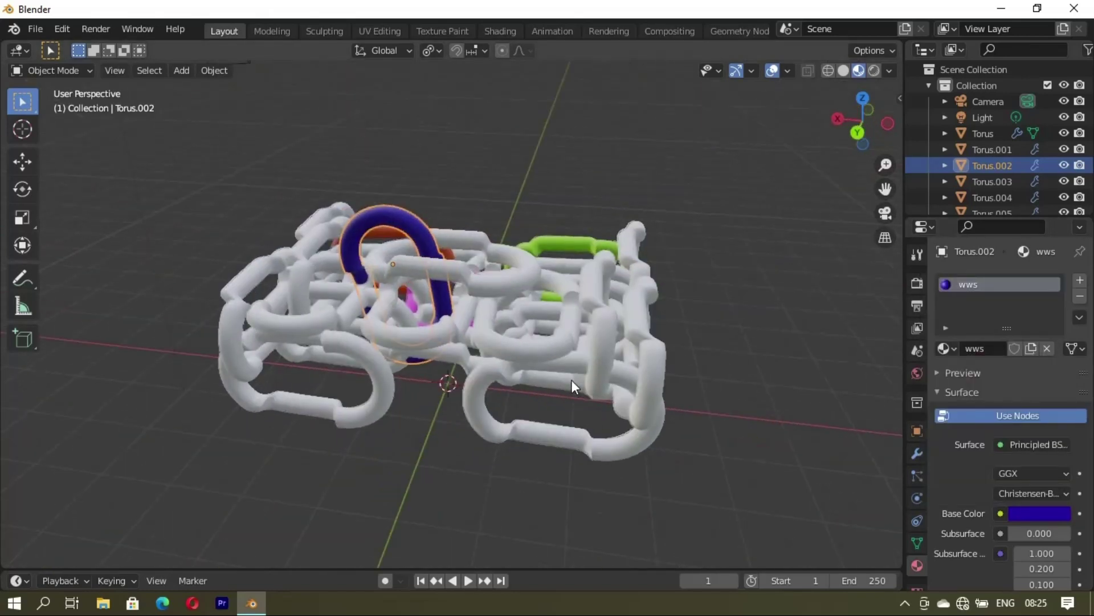
Give the upright link Torus.004 a new yellow material named gdd
{"action": "left_click", "coordinate": [599, 358]}
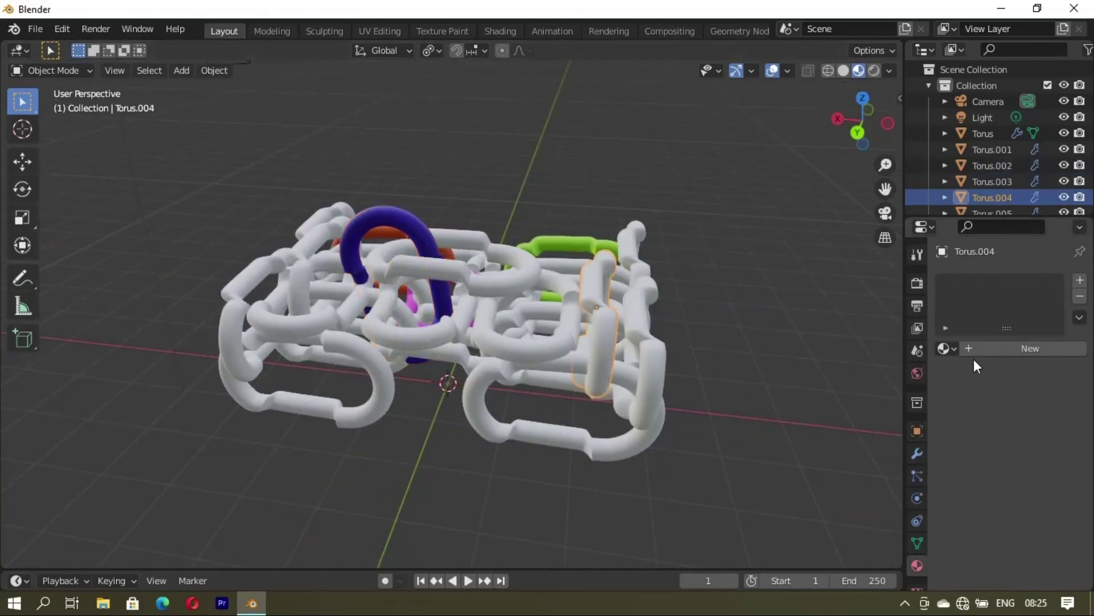
{"action": "left_click", "coordinate": [989, 347]}
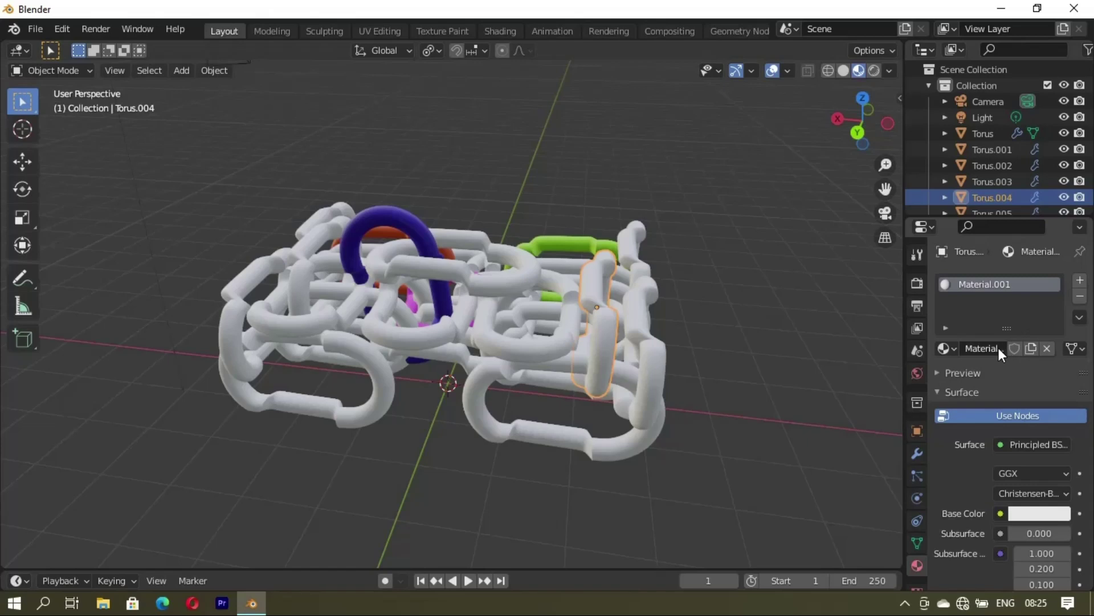
{"action": "left_click", "coordinate": [998, 348]}
{"action": "key", "text": "BackSpace"}
{"action": "type", "text": "gdd"}
{"action": "key", "text": "Return"}
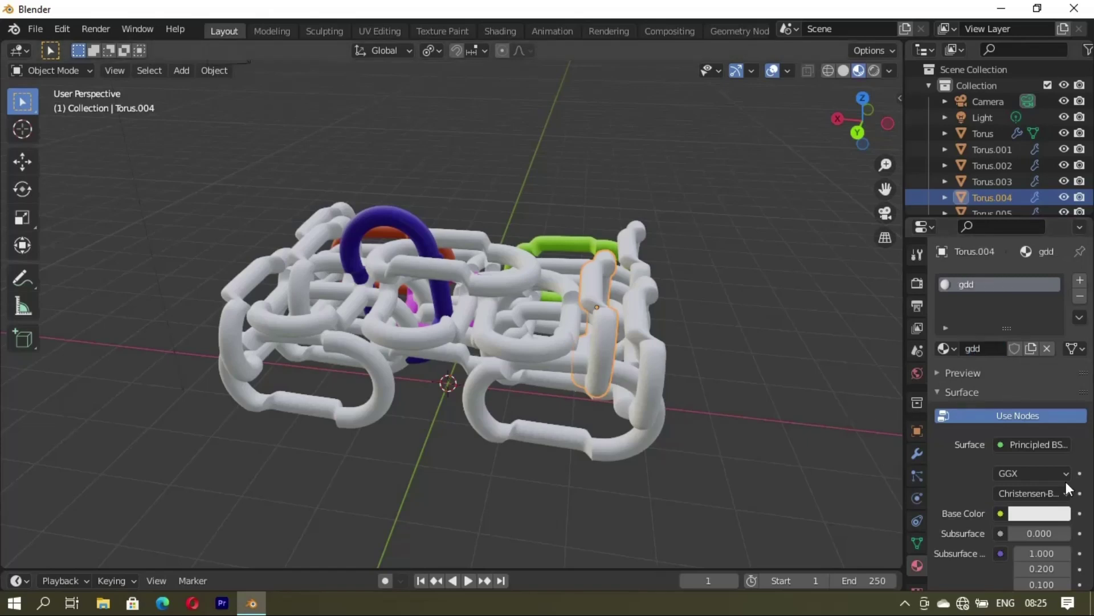
{"action": "left_click", "coordinate": [1043, 511]}
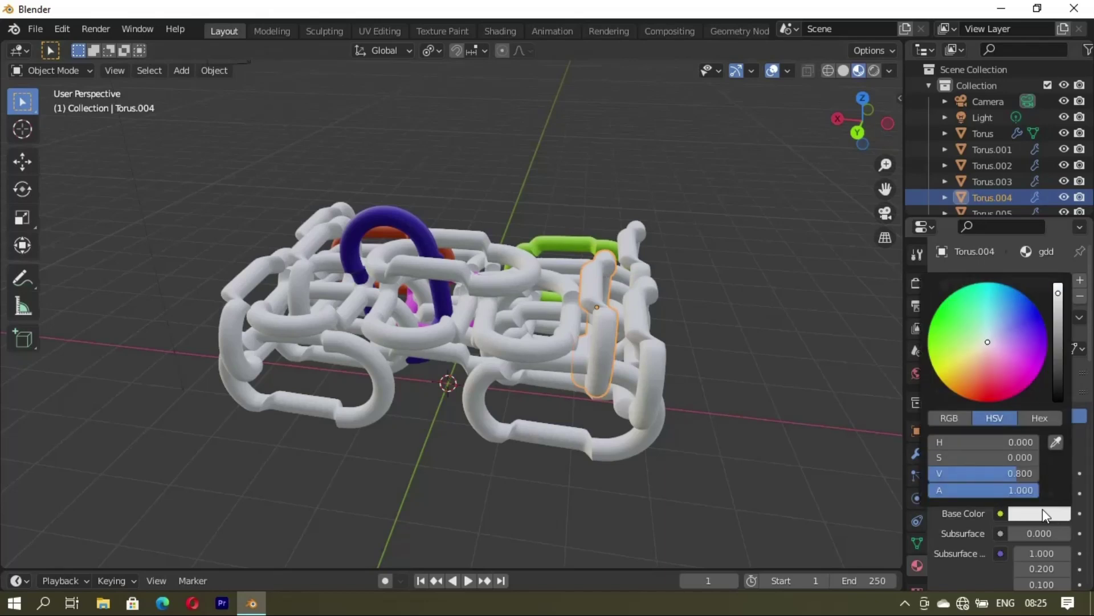
{"action": "mouse_move", "coordinate": [990, 341]}
{"action": "left_mouse_down"}
{"action": "mouse_move", "coordinate": [904, 327]}
{"action": "mouse_move", "coordinate": [897, 392]}
{"action": "left_mouse_up"}
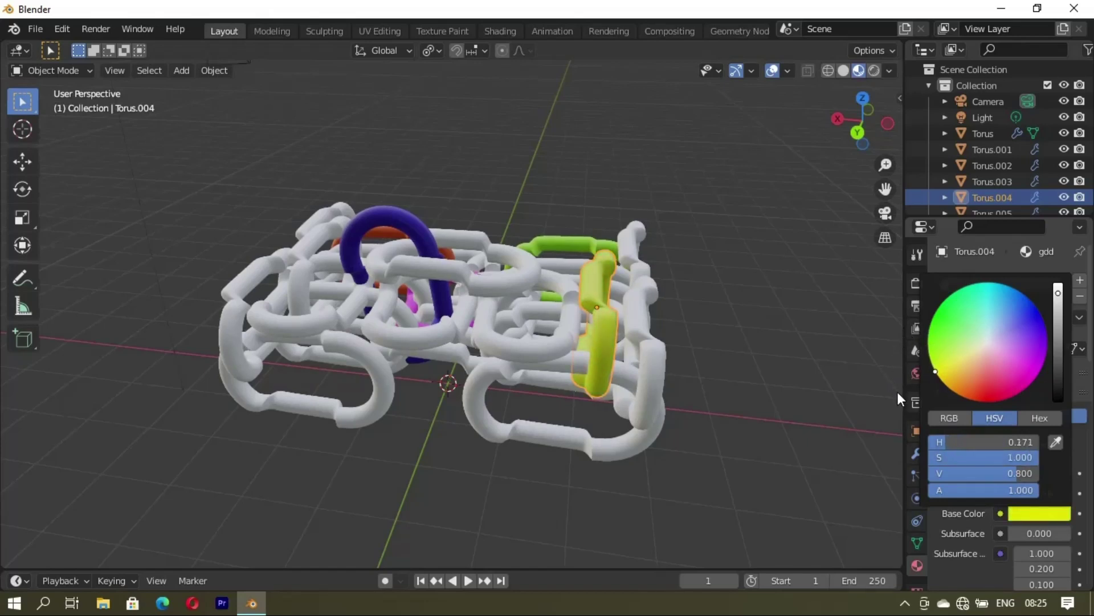
{"action": "left_click", "coordinate": [798, 385]}
{"action": "mouse_move", "coordinate": [435, 409]}
{"action": "middle_mouse_down"}
{"action": "mouse_move", "coordinate": [563, 404]}
{"action": "mouse_move", "coordinate": [515, 426]}
{"action": "middle_mouse_up"}
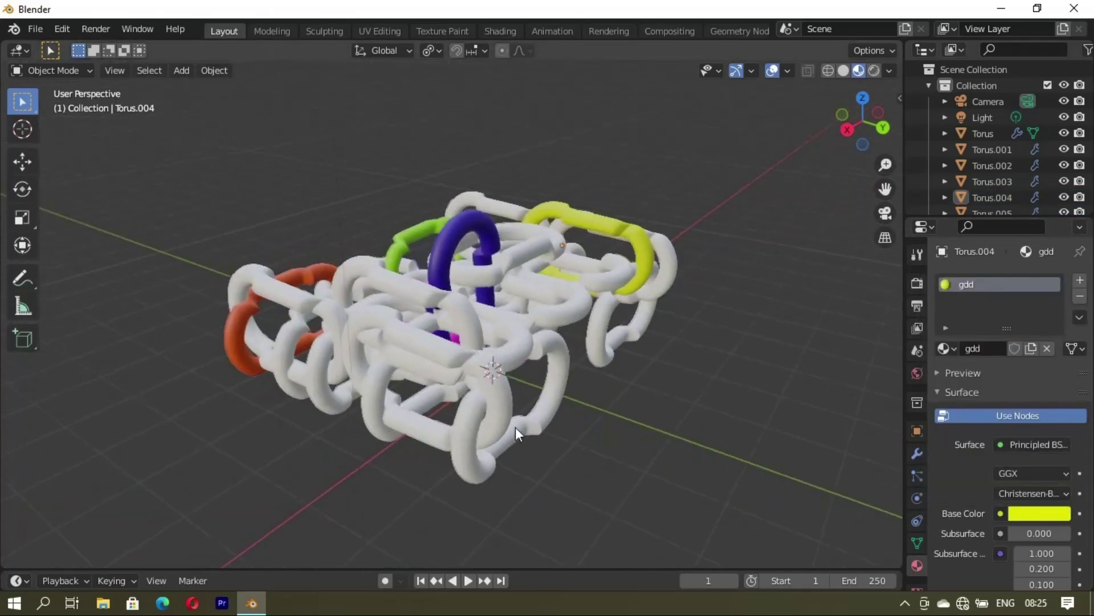
Select the front link Torus.020 and create a new material named ddd for it
{"action": "left_click", "coordinate": [496, 408]}
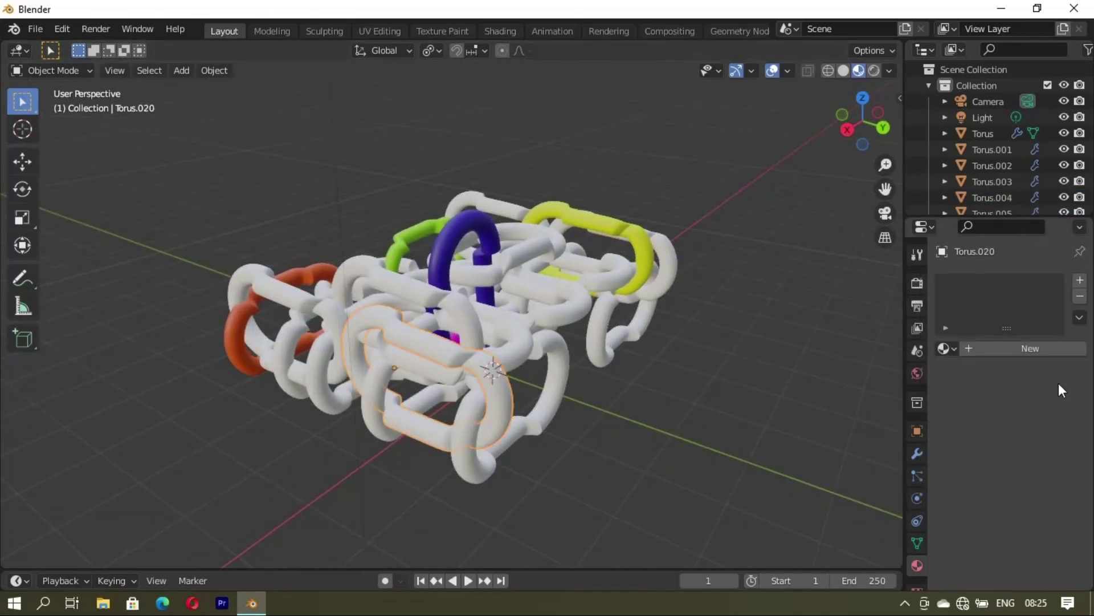
{"action": "left_click", "coordinate": [1017, 350]}
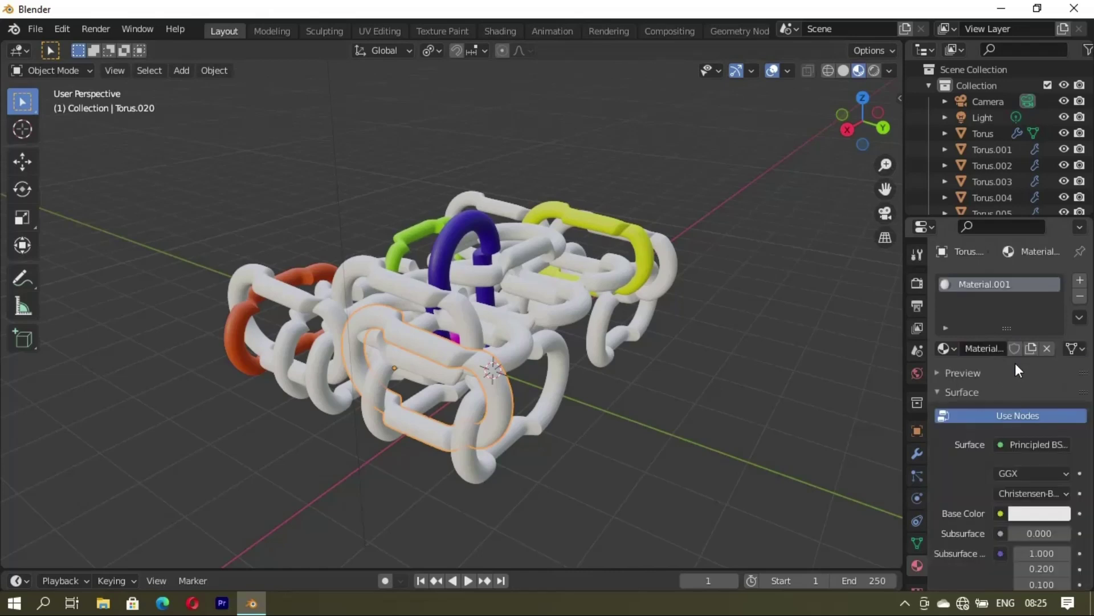
{"action": "double_click", "coordinate": [997, 347]}
{"action": "key", "text": "ctrl+a"}
{"action": "key", "text": "BackSpace"}
{"action": "type", "text": "ddd"}
{"action": "key", "text": "Return"}
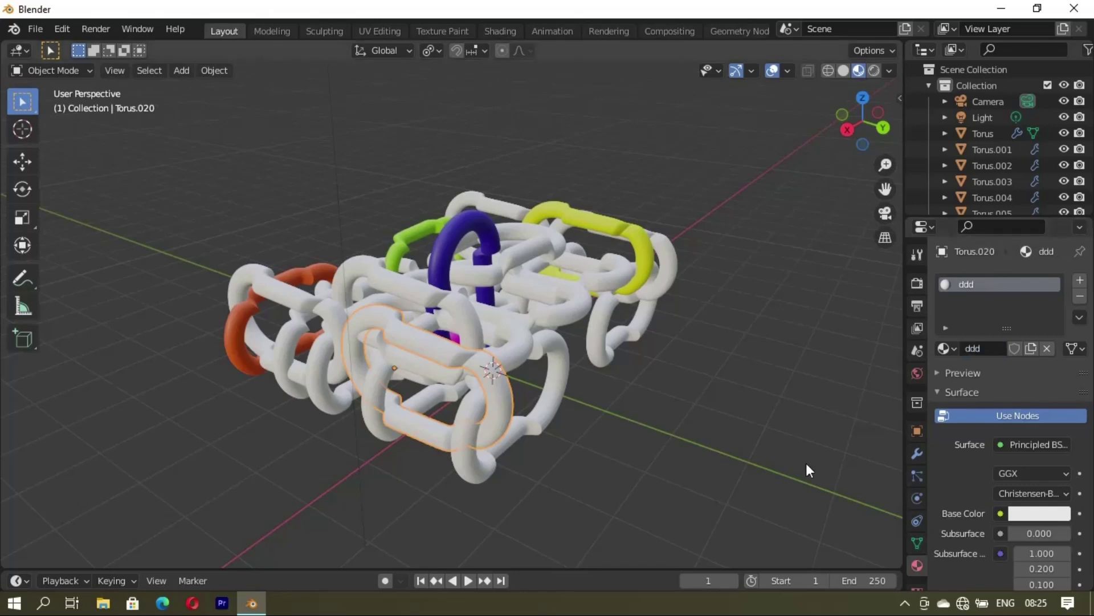
Set the ddd material's base colour to red
{"action": "left_click", "coordinate": [1033, 515]}
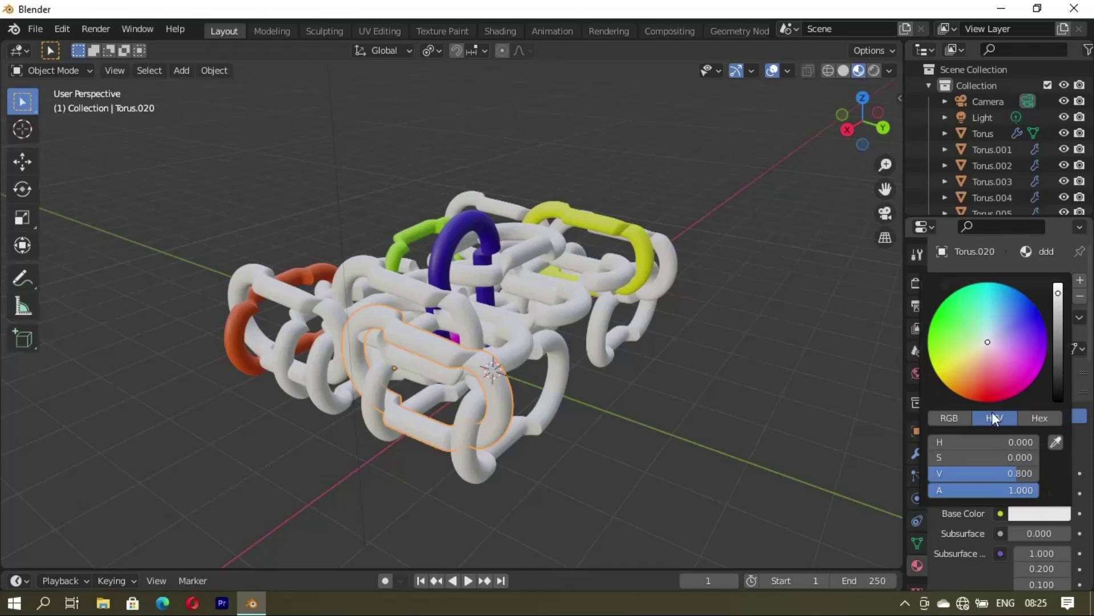
{"action": "left_click_drag", "start_coordinate": [987, 343], "coordinate": [998, 429]}
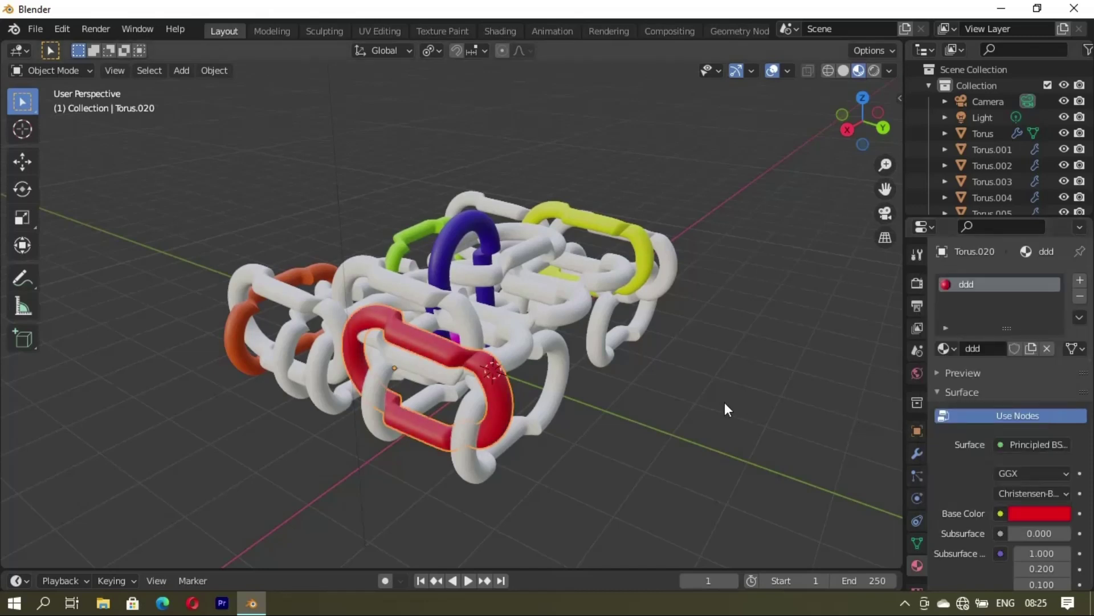
{"action": "mouse_move", "coordinate": [728, 374]}
{"action": "middle_mouse_down"}
{"action": "mouse_move", "coordinate": [517, 471]}
{"action": "mouse_move", "coordinate": [427, 436]}
{"action": "mouse_move", "coordinate": [449, 332]}
{"action": "mouse_move", "coordinate": [505, 265]}
{"action": "mouse_move", "coordinate": [501, 312]}
{"action": "middle_mouse_up"}
Select the original Torus link and create a new material named aas for it
{"action": "left_click", "coordinate": [513, 312]}
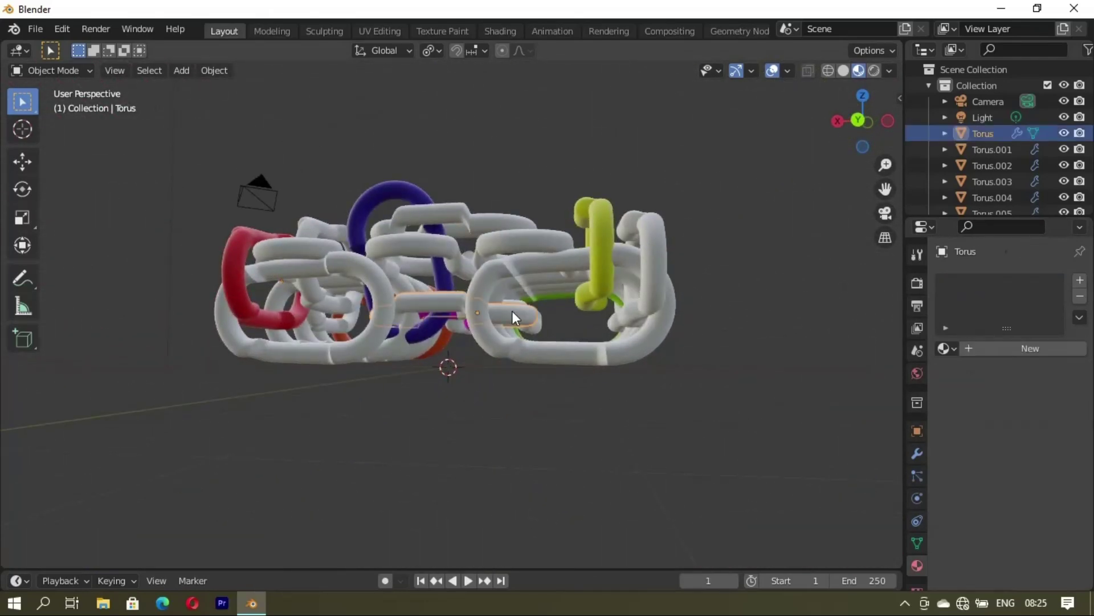
{"action": "left_click", "coordinate": [1005, 348]}
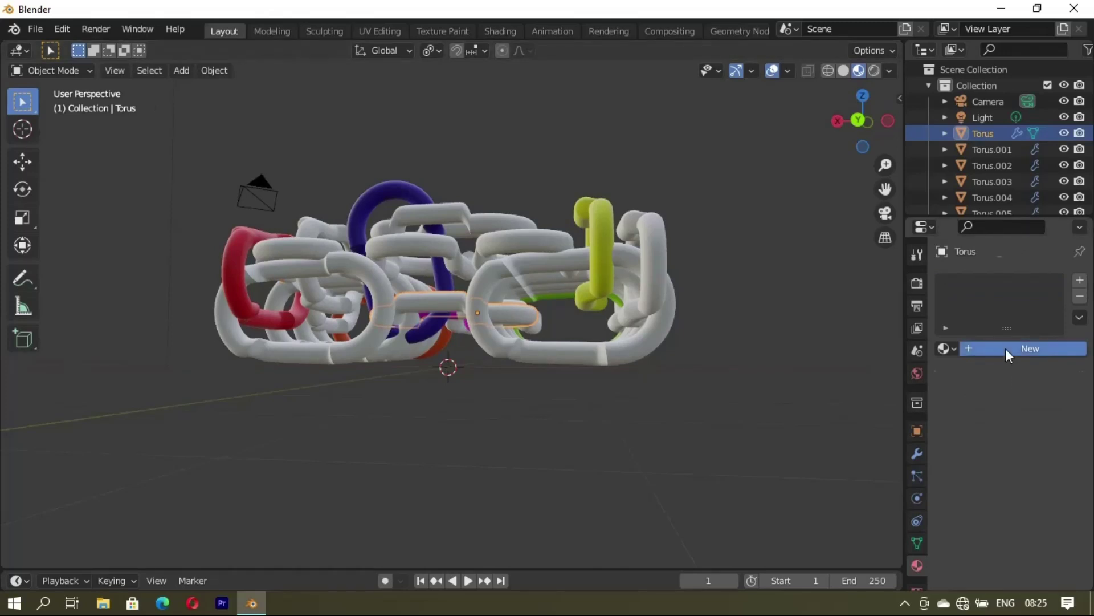
{"action": "left_click", "coordinate": [996, 347]}
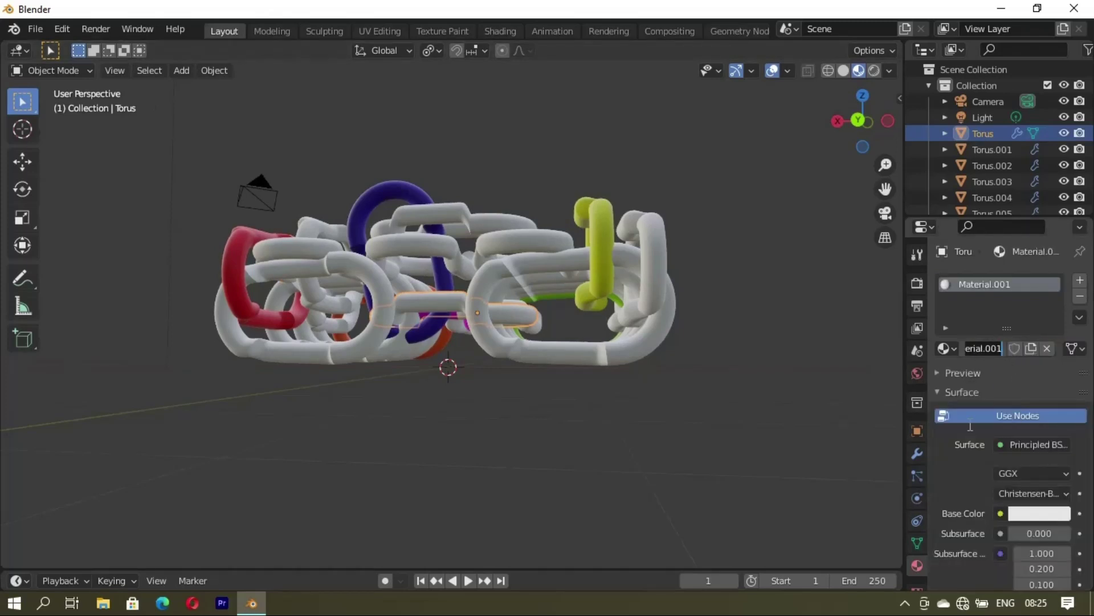
{"action": "key", "text": "BackSpace"}
{"action": "type", "text": "a"}
{"action": "type", "text": "as"}
{"action": "key", "text": "Return"}
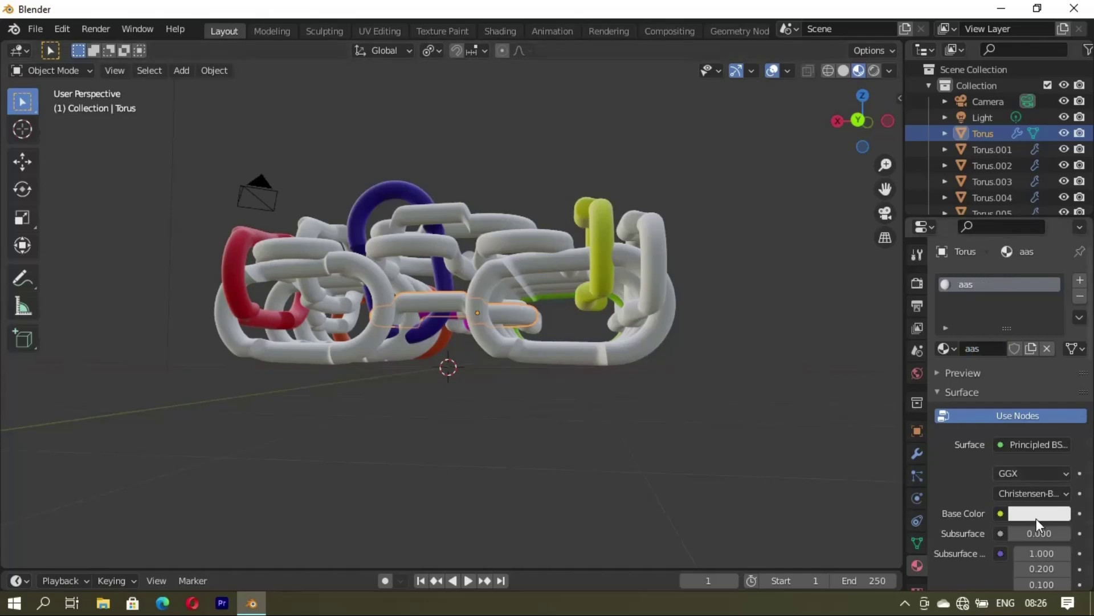
Set the aas base colour to a saturated orange, then darken it to dark brown
{"action": "left_click", "coordinate": [1035, 513]}
{"action": "mouse_move", "coordinate": [990, 342]}
{"action": "left_mouse_down"}
{"action": "mouse_move", "coordinate": [937, 312]}
{"action": "mouse_move", "coordinate": [955, 390]}
{"action": "left_mouse_up"}
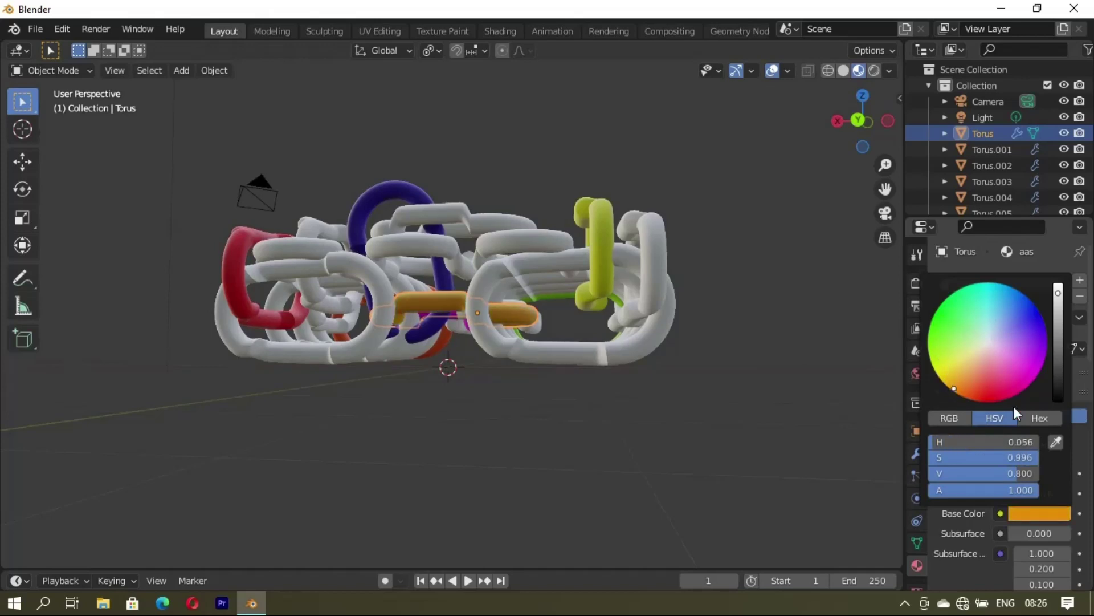
{"action": "left_click", "coordinate": [1056, 359]}
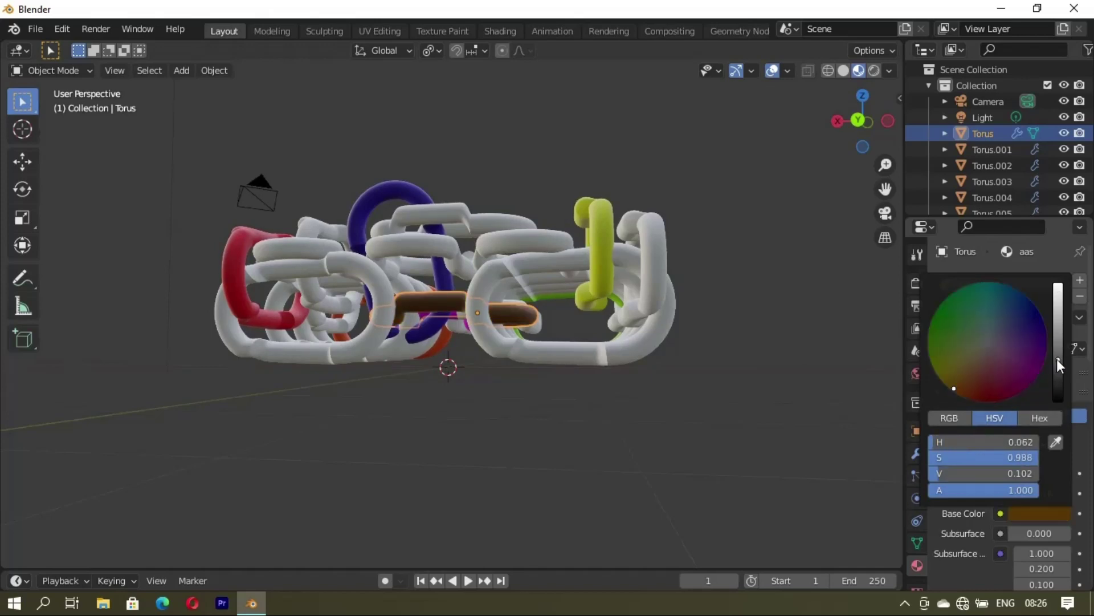
{"action": "mouse_move", "coordinate": [535, 316]}
{"action": "middle_mouse_down"}
{"action": "mouse_move", "coordinate": [550, 407]}
{"action": "mouse_move", "coordinate": [532, 342]}
{"action": "mouse_move", "coordinate": [456, 387]}
{"action": "mouse_move", "coordinate": [520, 439]}
{"action": "middle_mouse_up"}
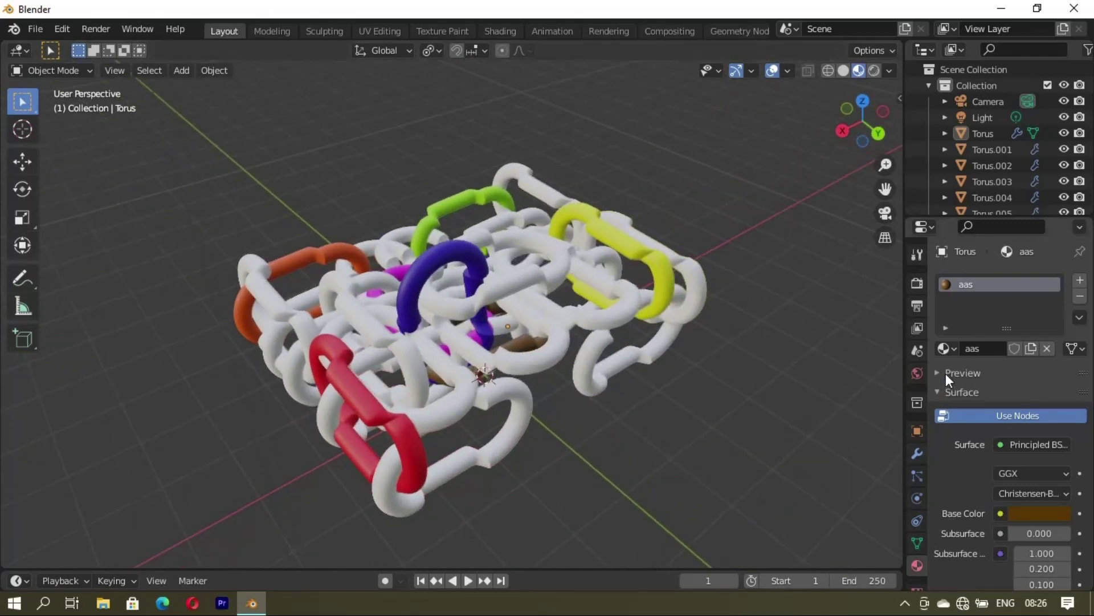
Switch the brown link to the green ssd material and make three white links red with ddd
{"action": "left_click", "coordinate": [945, 348]}
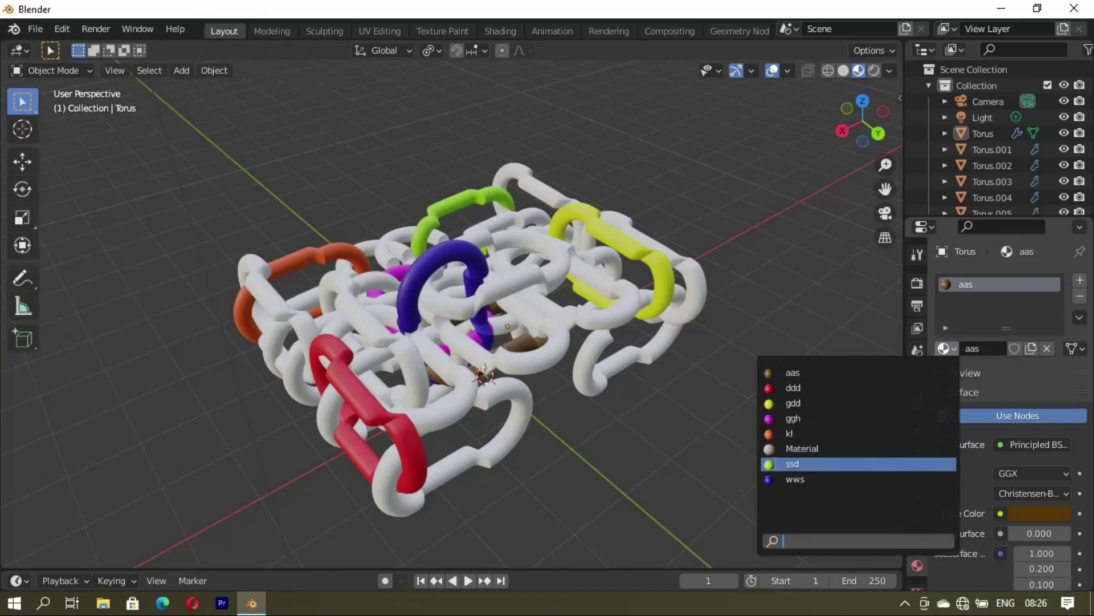
{"action": "left_click", "coordinate": [775, 464]}
{"action": "left_click", "coordinate": [495, 399]}
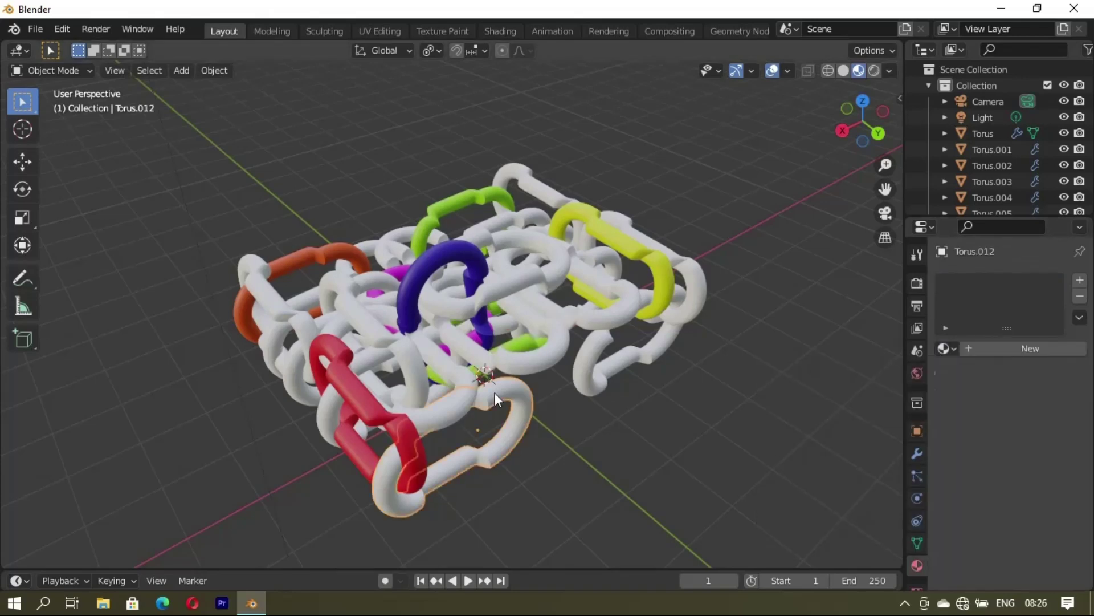
{"action": "left_click", "coordinate": [952, 345]}
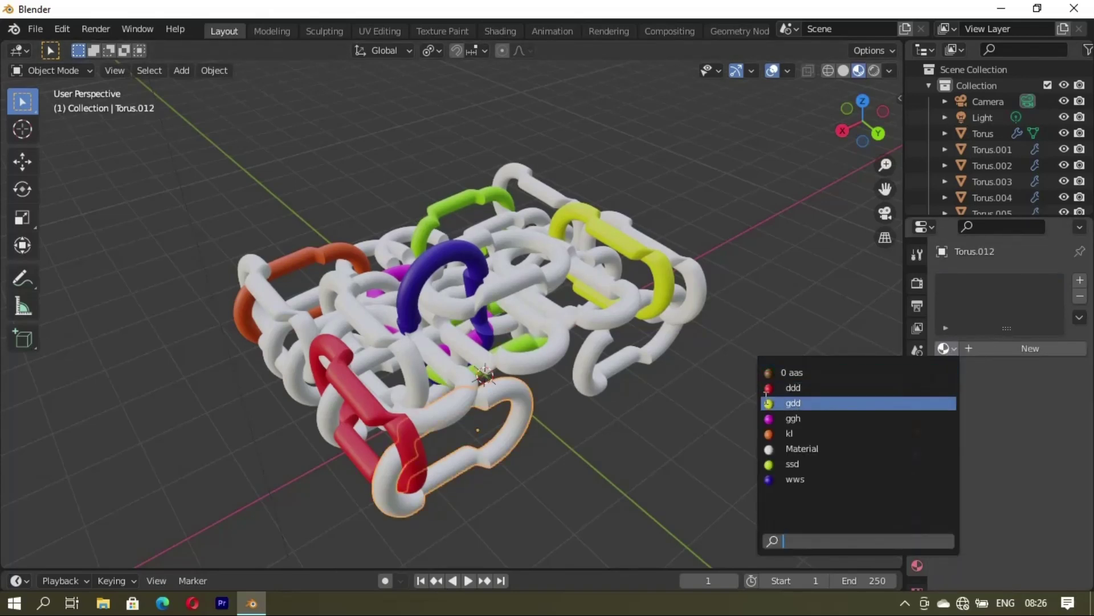
{"action": "left_click", "coordinate": [770, 387]}
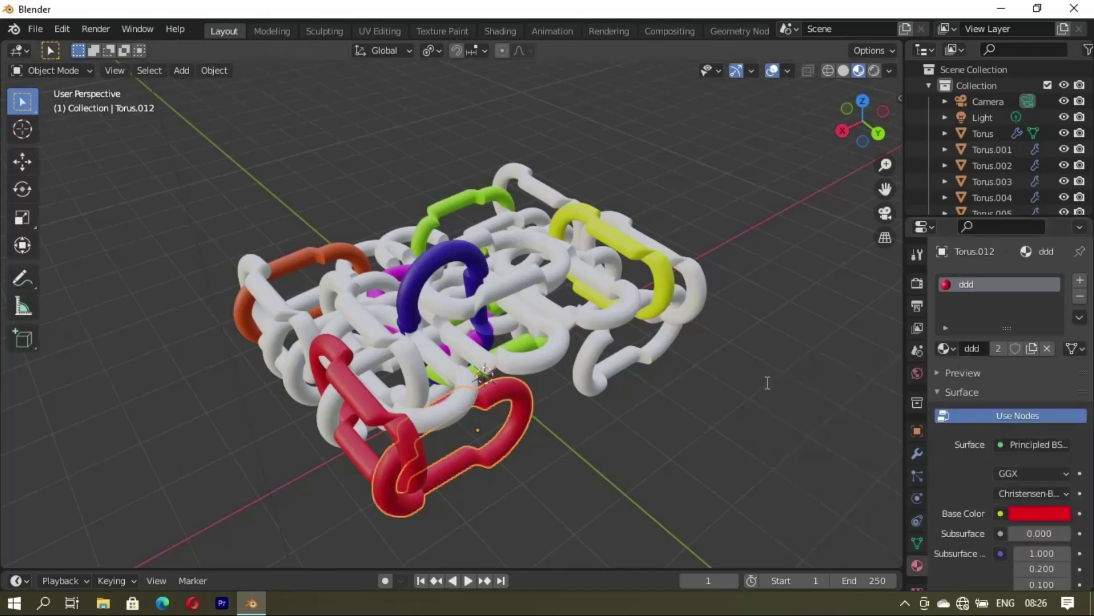
{"action": "left_click", "coordinate": [686, 297]}
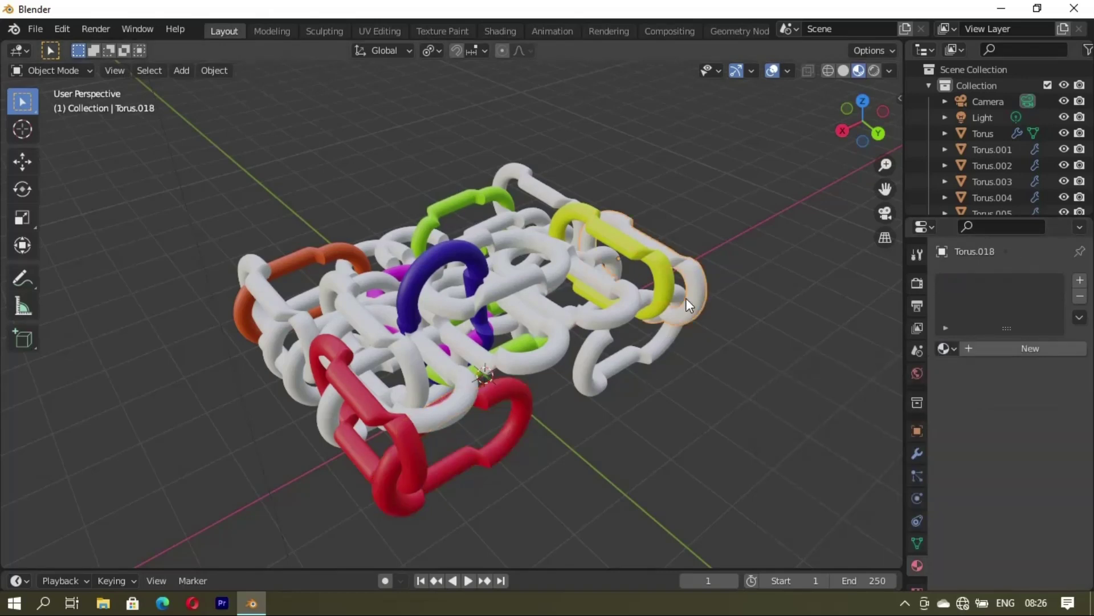
{"action": "left_click", "coordinate": [952, 347]}
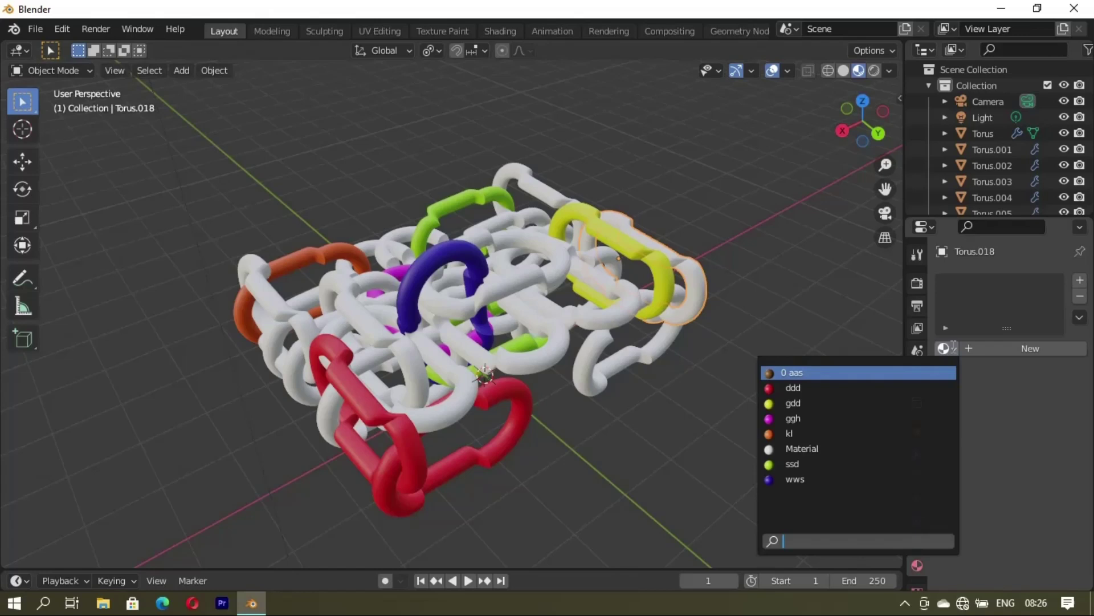
{"action": "left_click", "coordinate": [771, 388]}
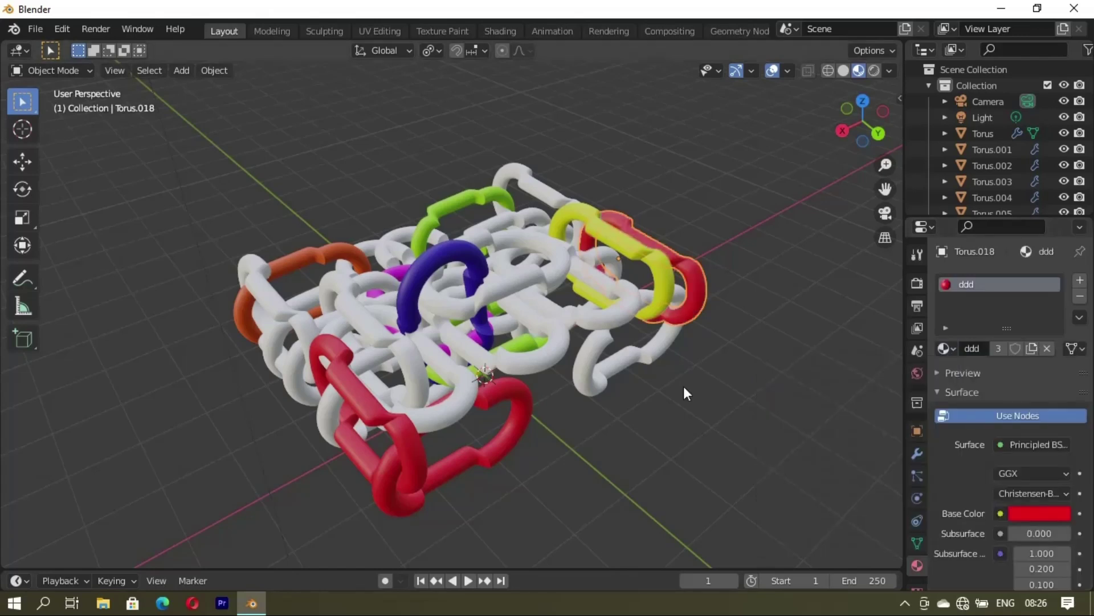
{"action": "left_click", "coordinate": [525, 295]}
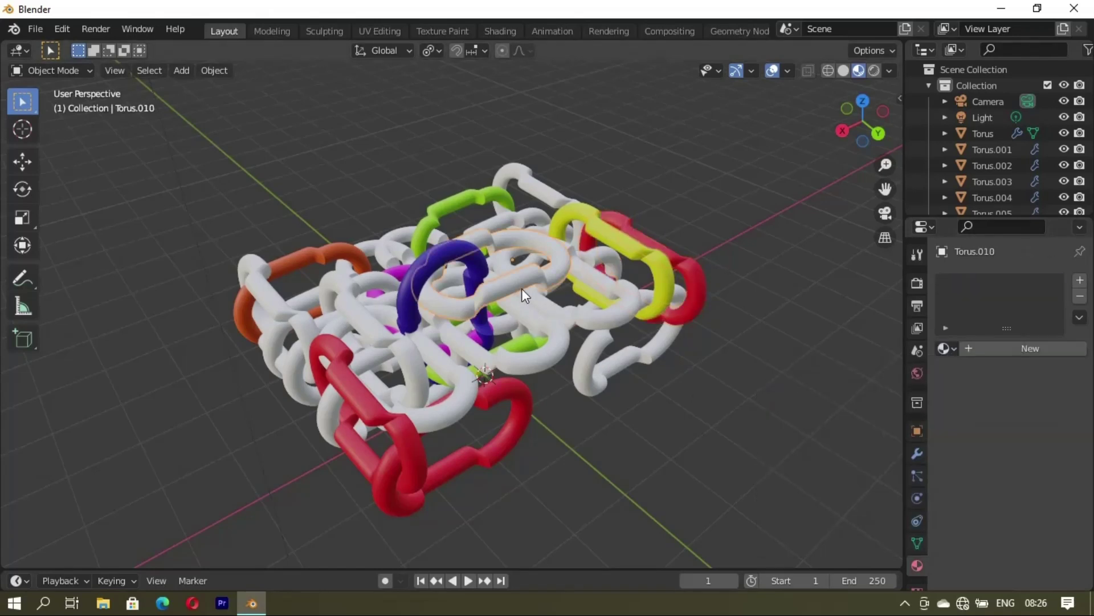
{"action": "left_click", "coordinate": [947, 348]}
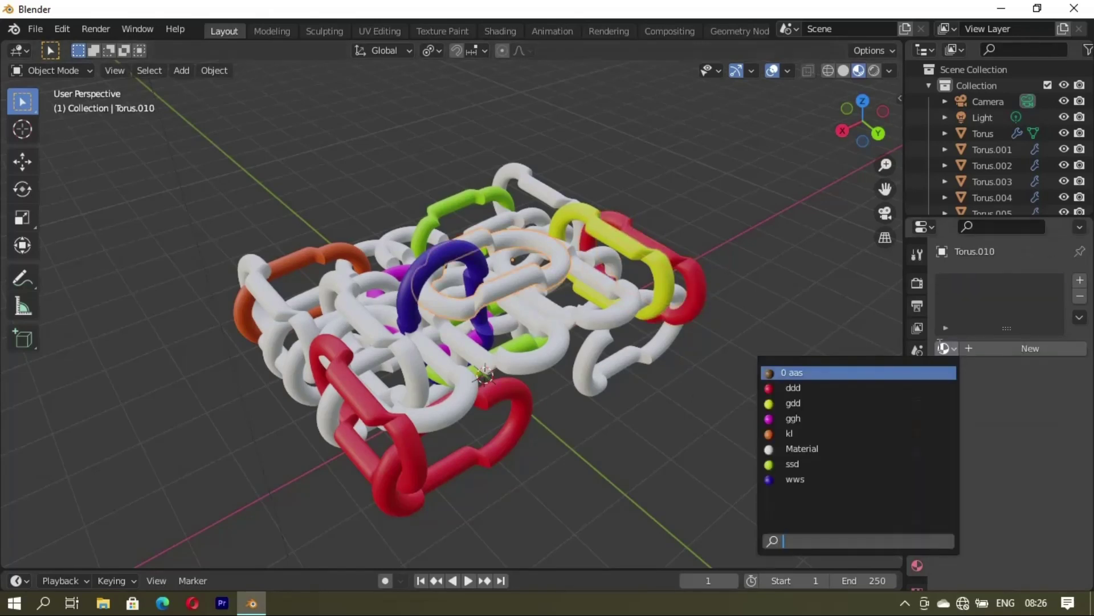
{"action": "left_click", "coordinate": [770, 388]}
Give Torus.013 the orange kl material and Torus.005 the green ssd material
{"action": "left_click", "coordinate": [590, 358]}
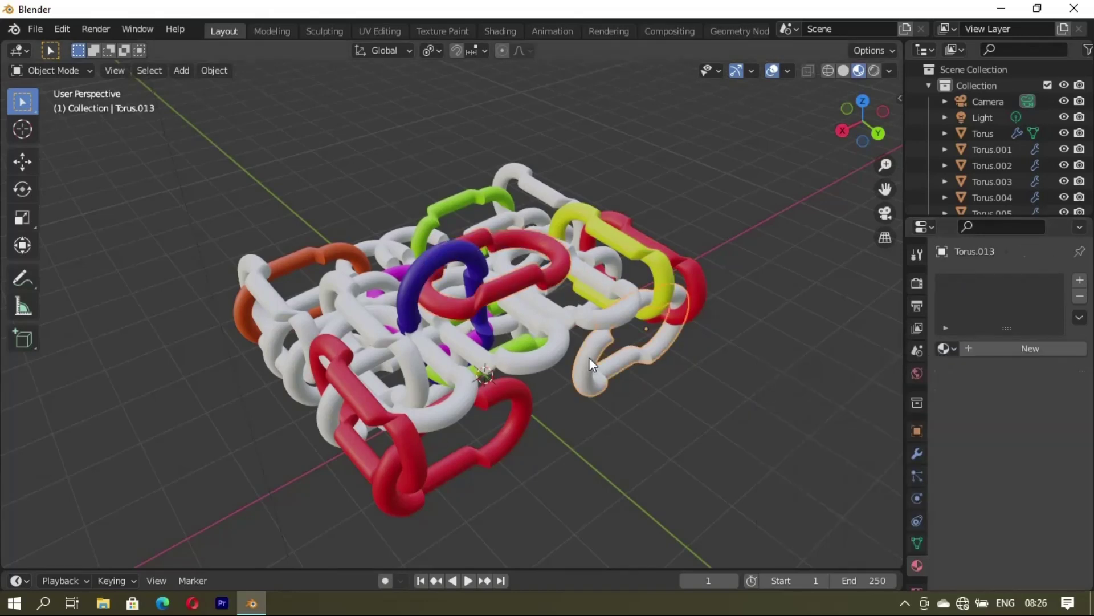
{"action": "left_click", "coordinate": [951, 347]}
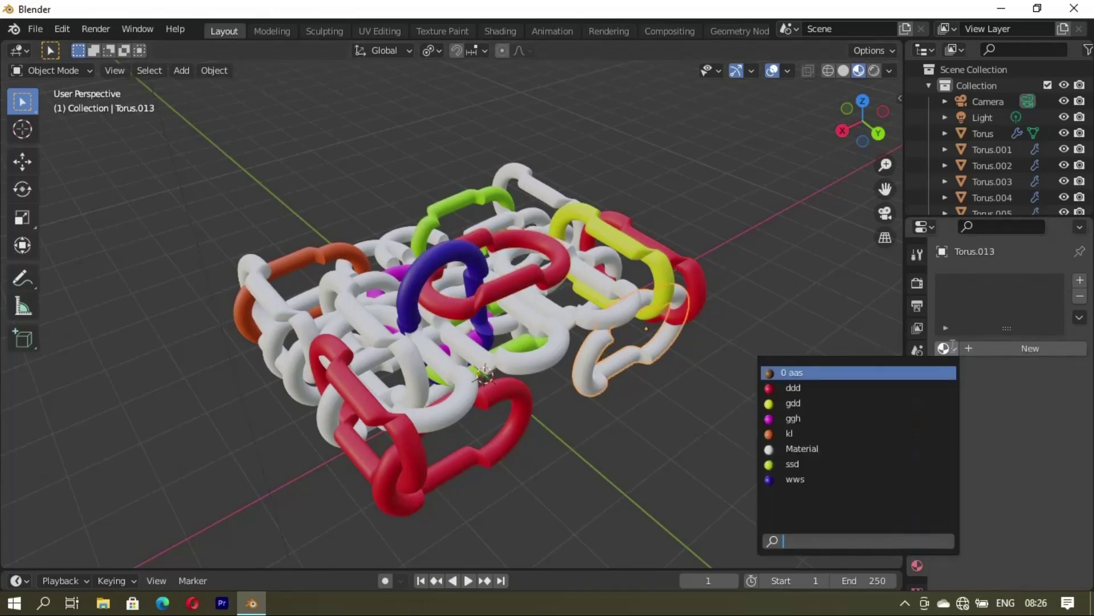
{"action": "left_click", "coordinate": [831, 433]}
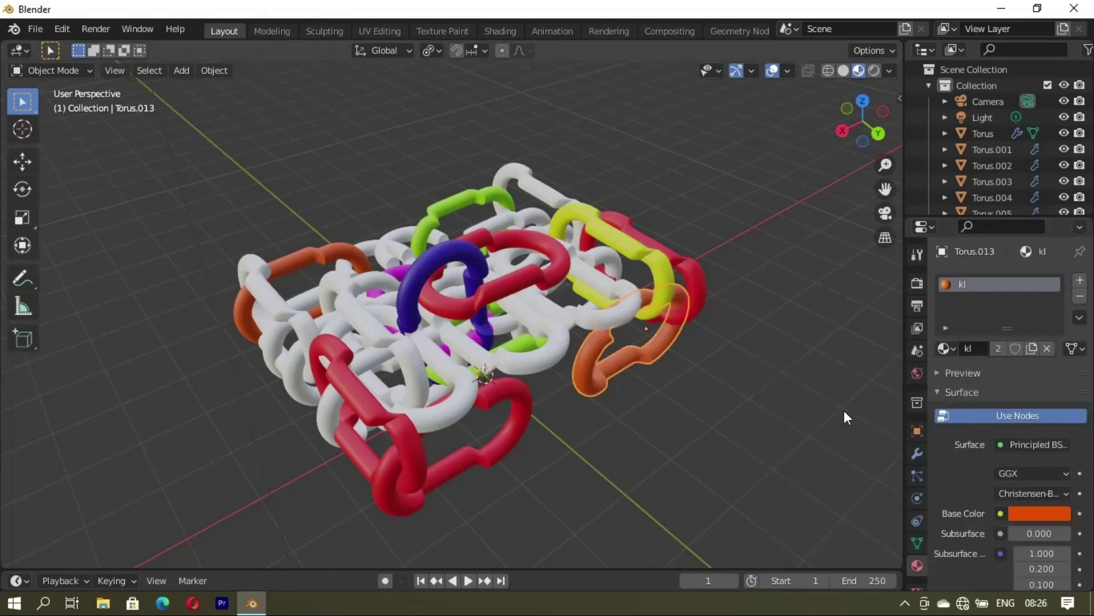
{"action": "left_click", "coordinate": [542, 357]}
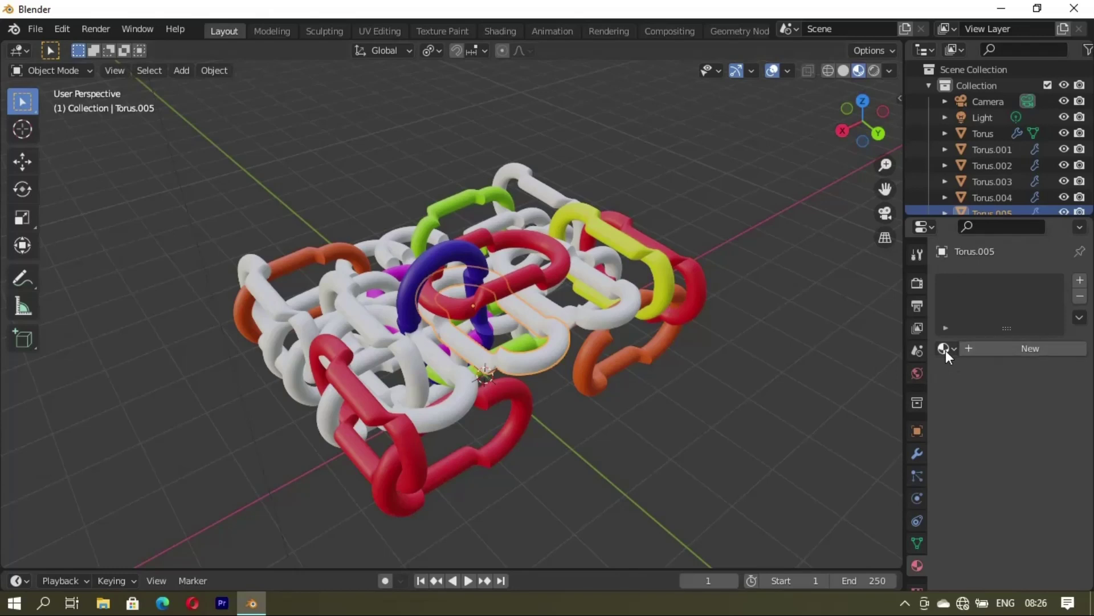
{"action": "left_click", "coordinate": [944, 349]}
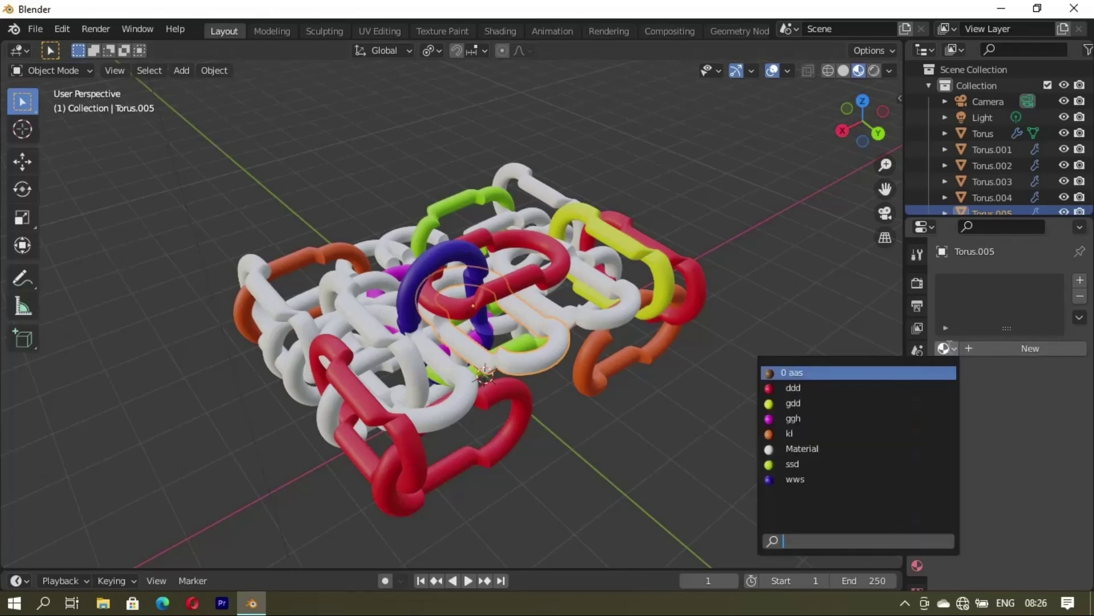
{"action": "left_click", "coordinate": [792, 464]}
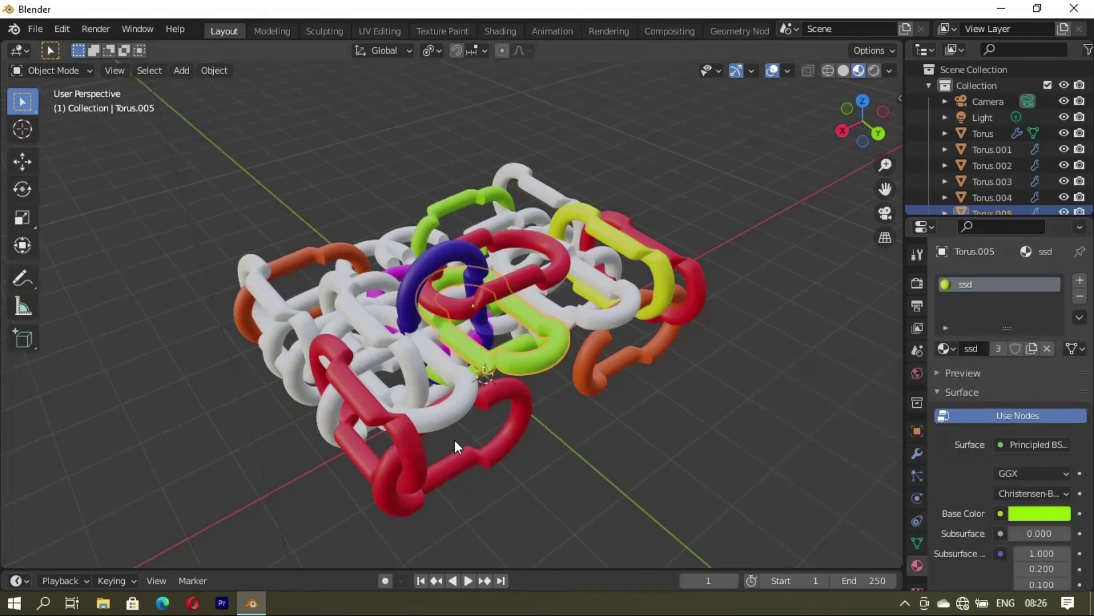
{"action": "mouse_move", "coordinate": [454, 439]}
{"action": "middle_mouse_down"}
{"action": "mouse_move", "coordinate": [615, 449]}
{"action": "mouse_move", "coordinate": [480, 416]}
{"action": "middle_mouse_up"}
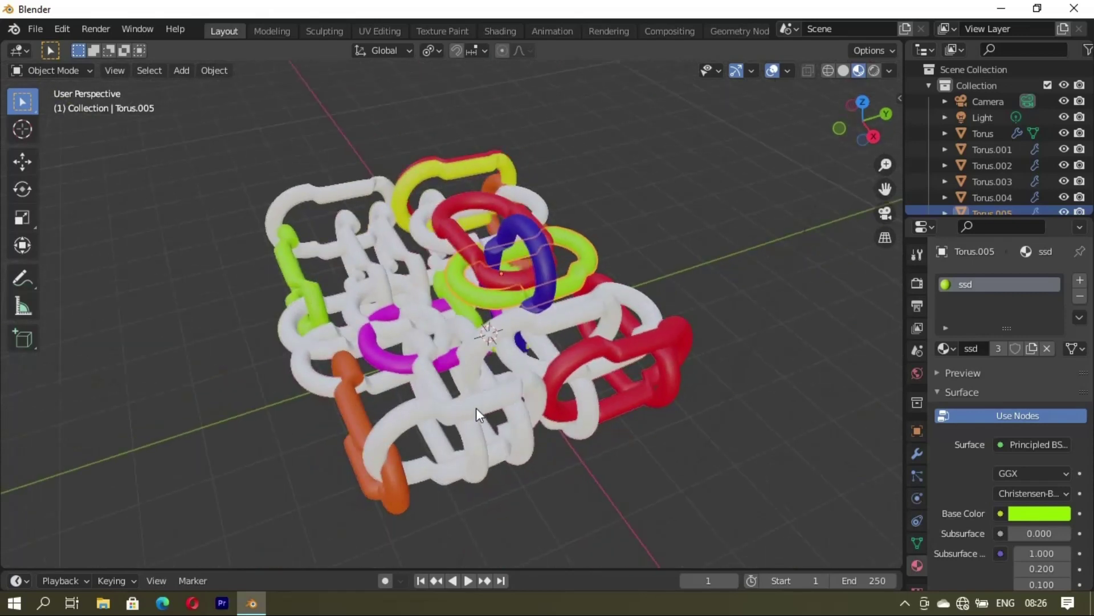
Make the front white link yellow with gdd and Torus.016 orange with kl
{"action": "left_click", "coordinate": [477, 408]}
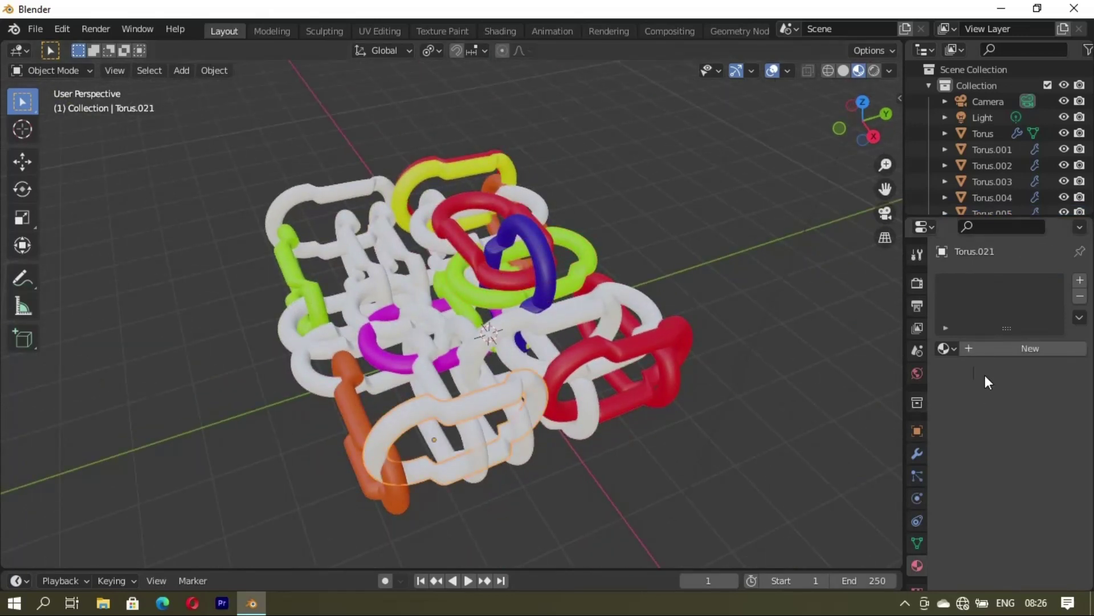
{"action": "left_click", "coordinate": [946, 349]}
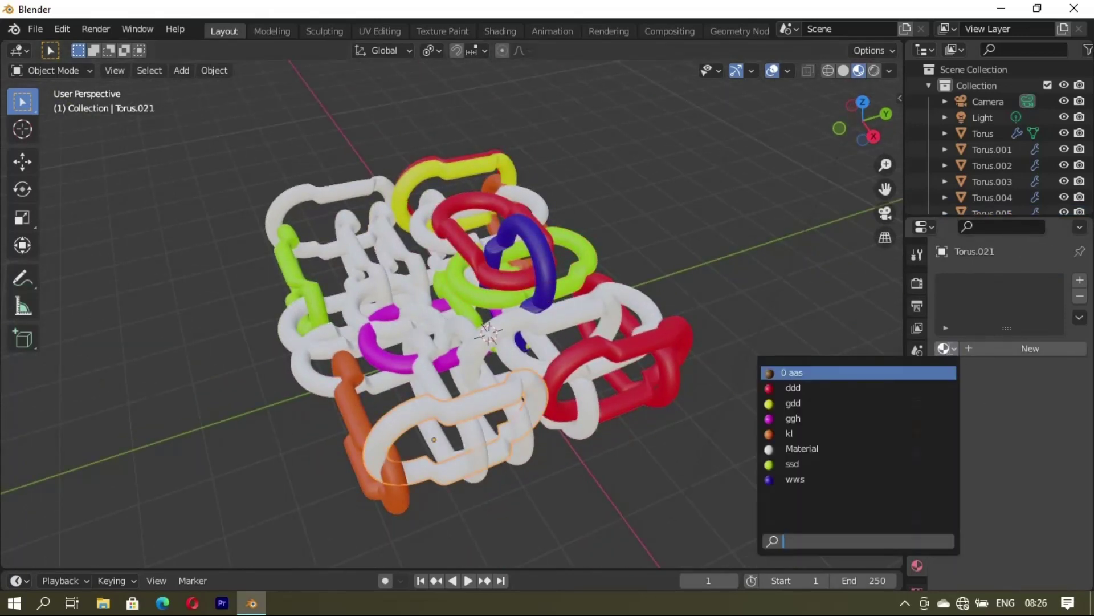
{"action": "left_click", "coordinate": [795, 403]}
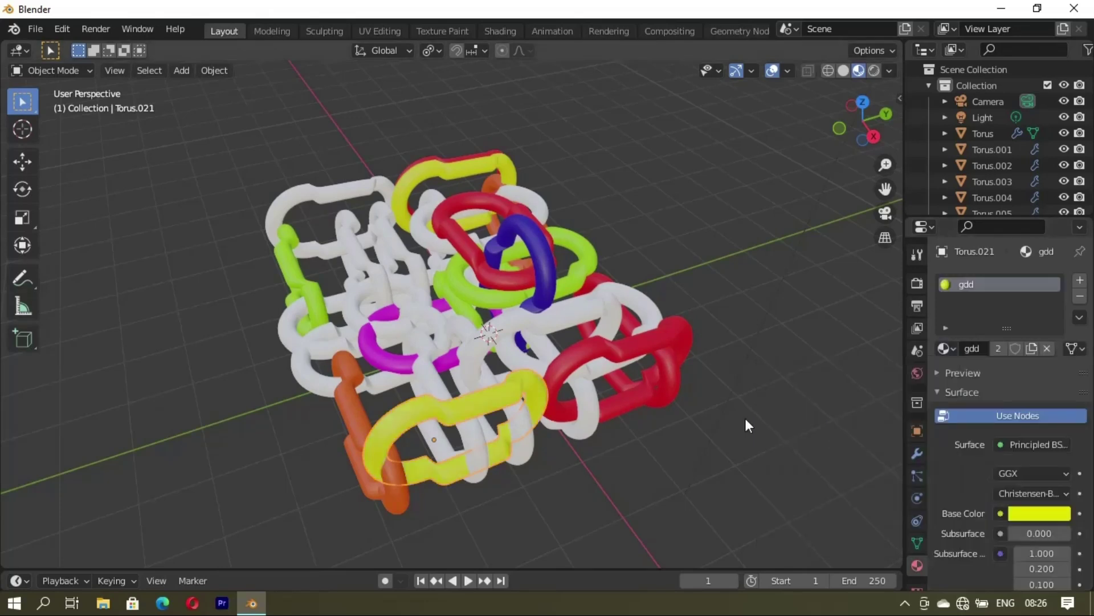
{"action": "left_click", "coordinate": [528, 451]}
{"action": "left_click", "coordinate": [951, 350]}
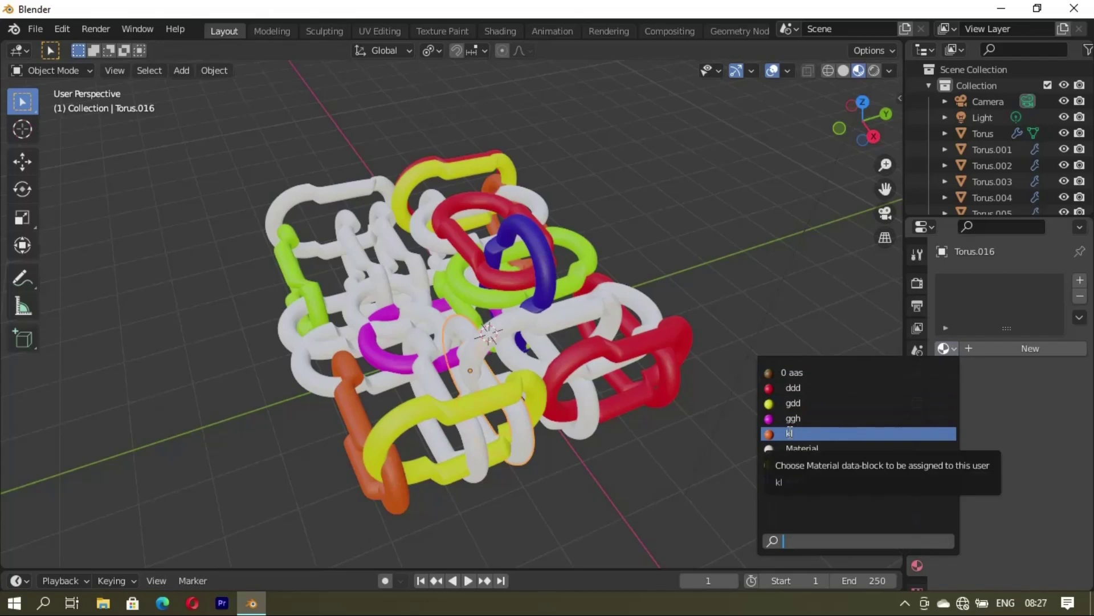
{"action": "left_click", "coordinate": [790, 433]}
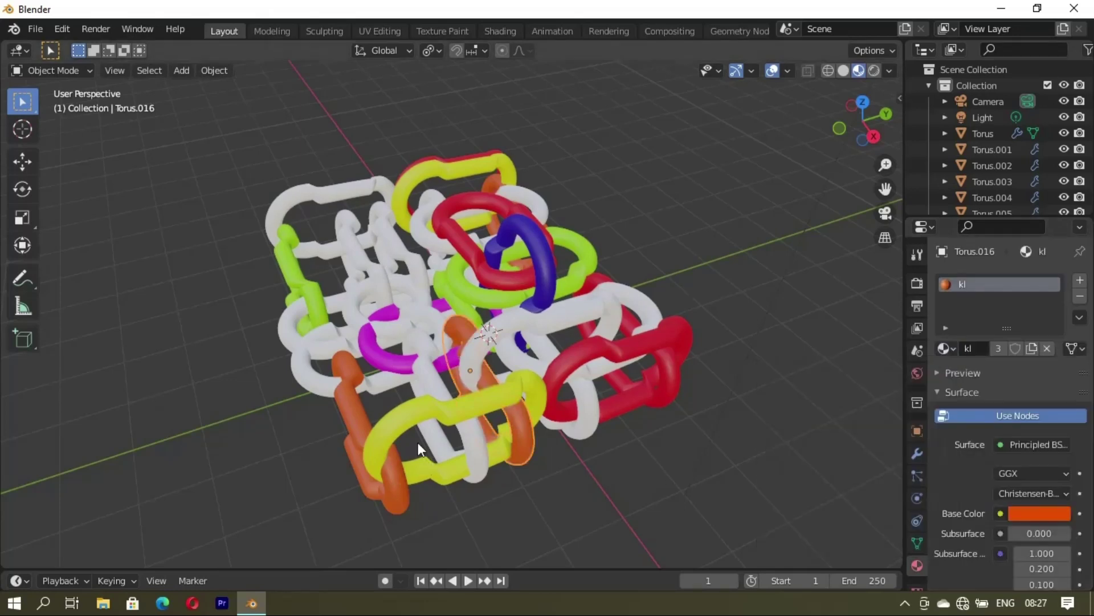
Give the white link Torus.014 the magenta ggh material
{"action": "left_click", "coordinate": [473, 432]}
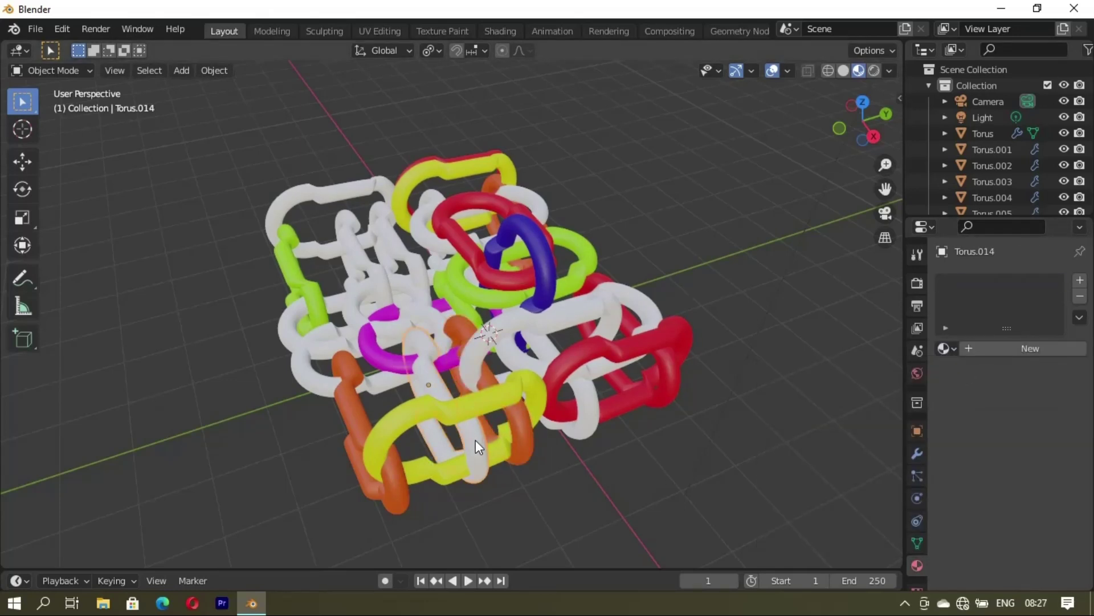
{"action": "left_click", "coordinate": [477, 437]}
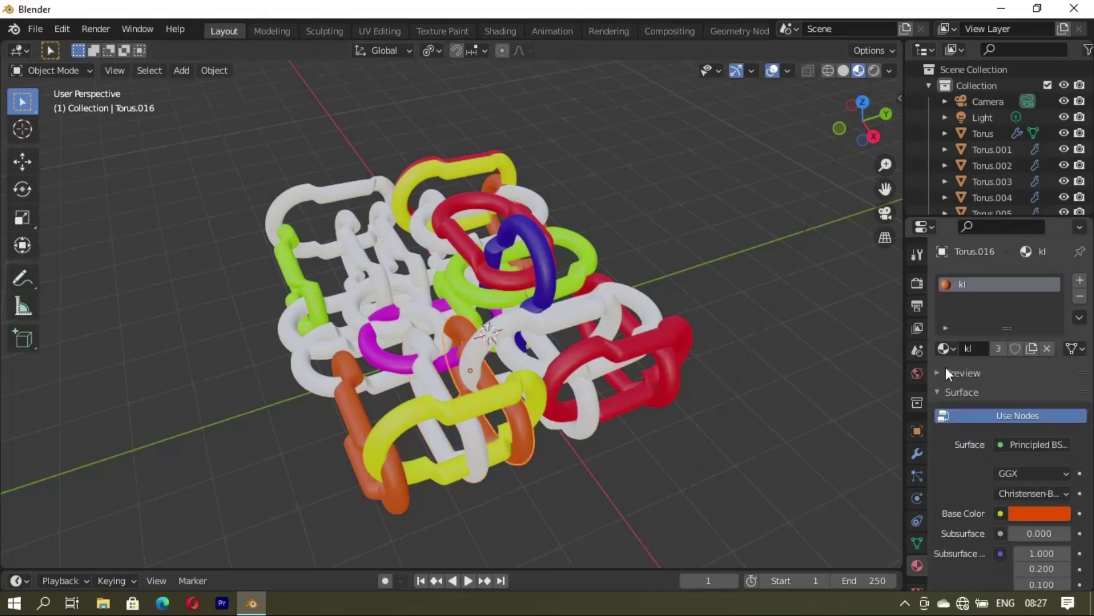
{"action": "left_click", "coordinate": [477, 458]}
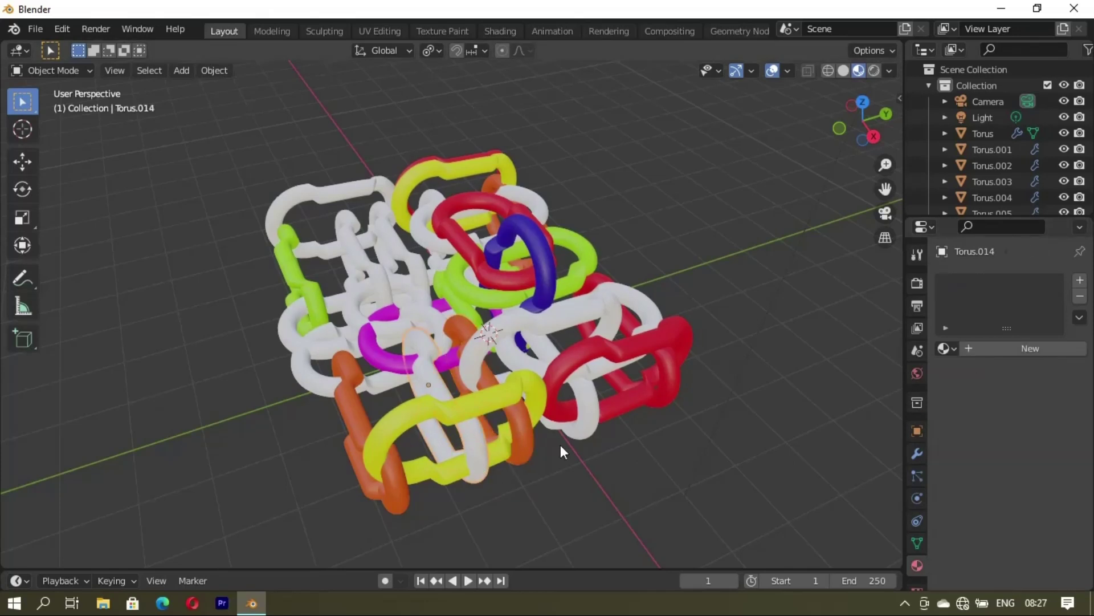
{"action": "left_click", "coordinate": [944, 348]}
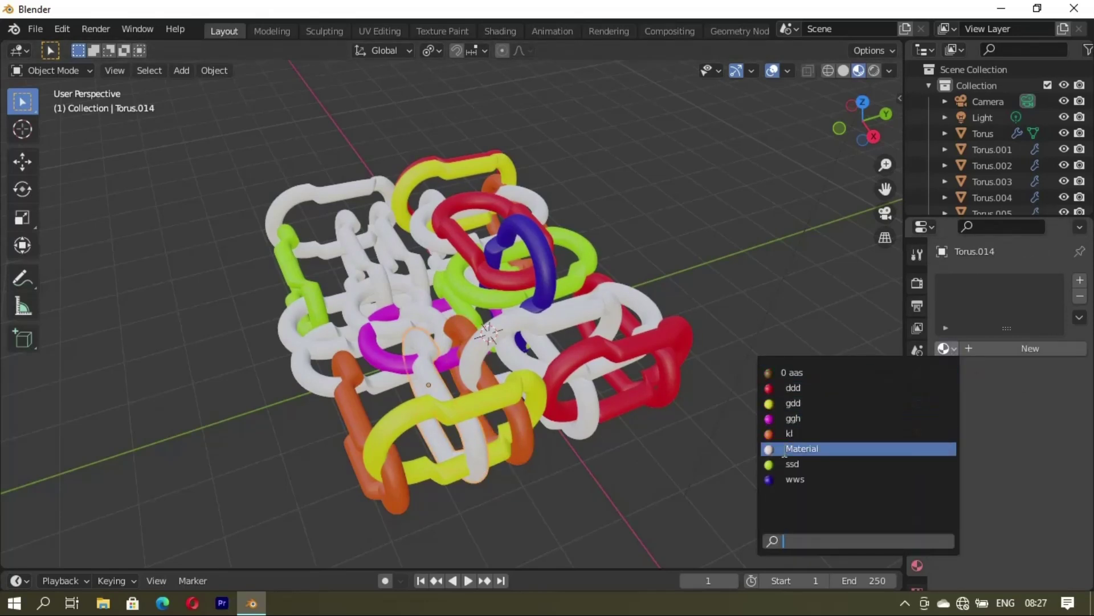
{"action": "left_click", "coordinate": [781, 414]}
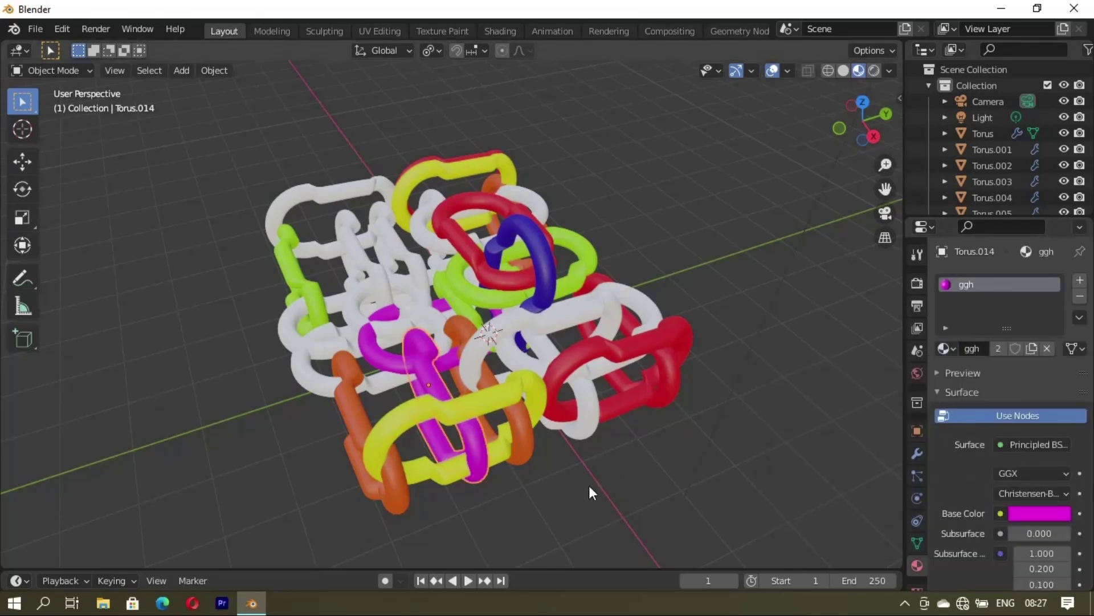
{"action": "mouse_move", "coordinate": [590, 485]}
{"action": "middle_mouse_down"}
{"action": "mouse_move", "coordinate": [620, 480]}
{"action": "mouse_move", "coordinate": [596, 290]}
{"action": "middle_mouse_up"}
Assign green ssd, red ddd and blue wws to three white links
{"action": "left_click", "coordinate": [579, 267]}
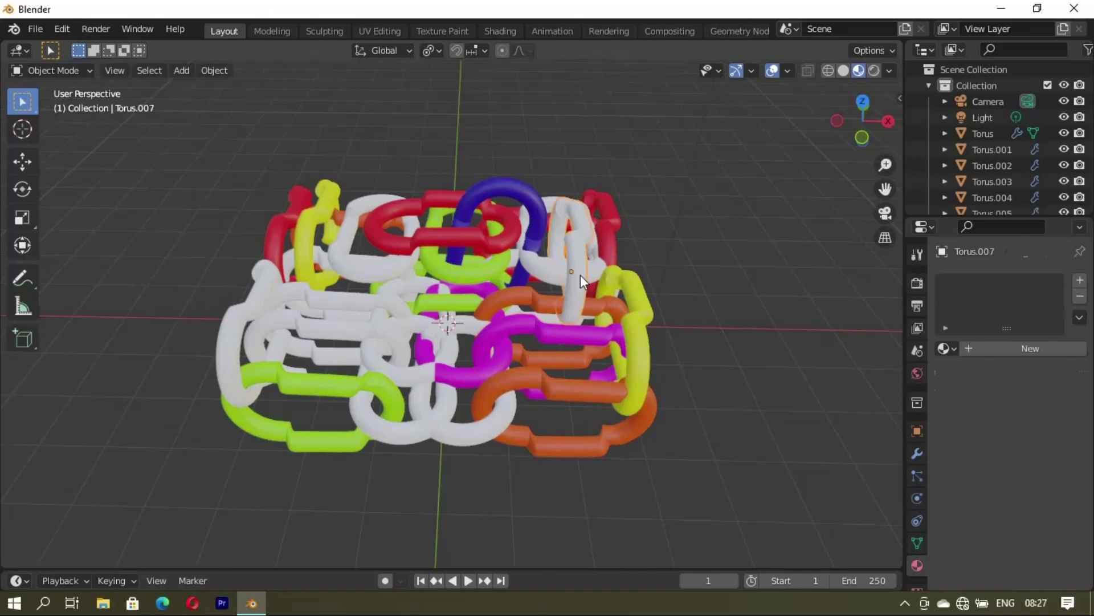
{"action": "left_click", "coordinate": [941, 348]}
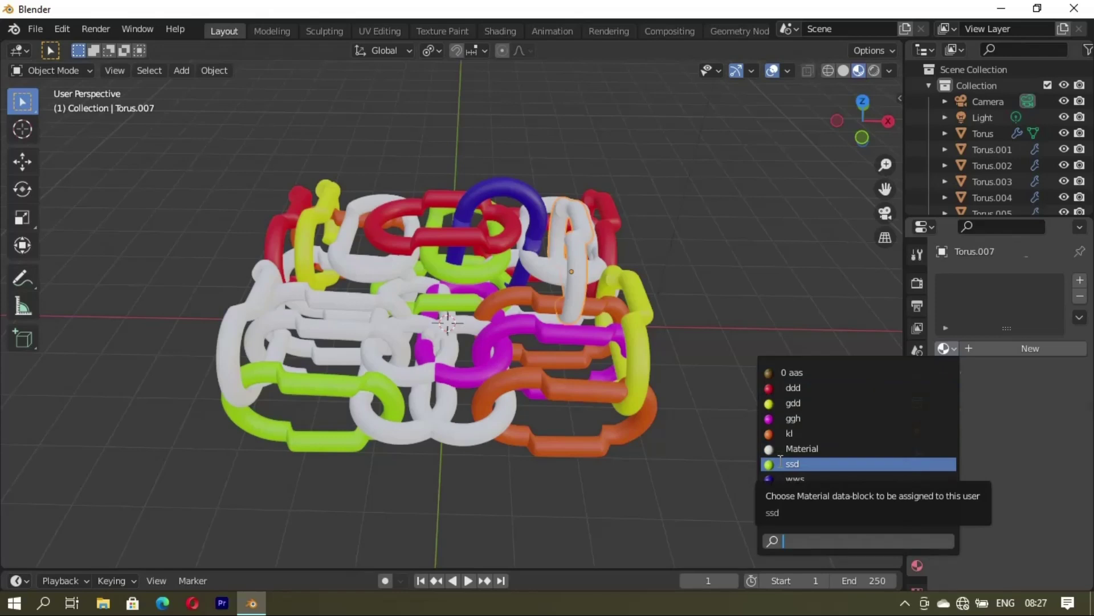
{"action": "left_click", "coordinate": [780, 463]}
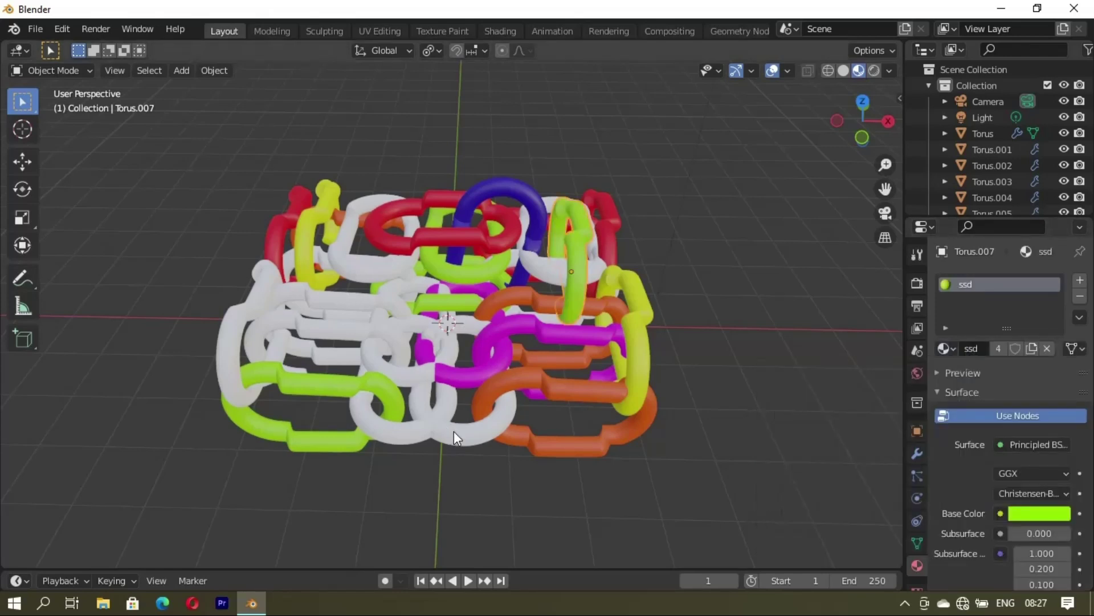
{"action": "left_click", "coordinate": [455, 437]}
{"action": "left_click", "coordinate": [945, 348]}
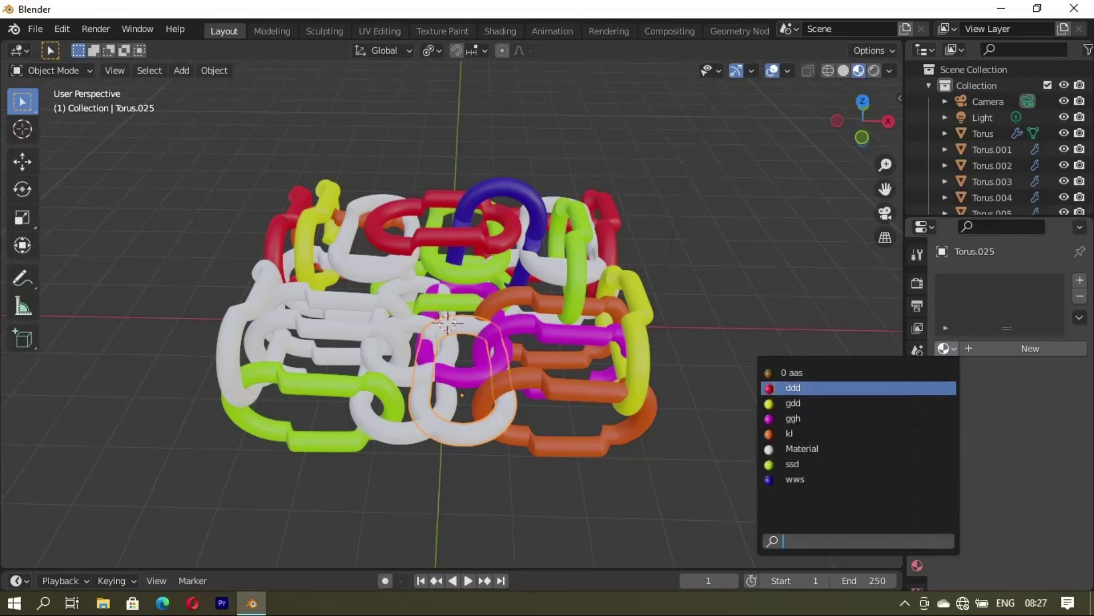
{"action": "left_click", "coordinate": [798, 388]}
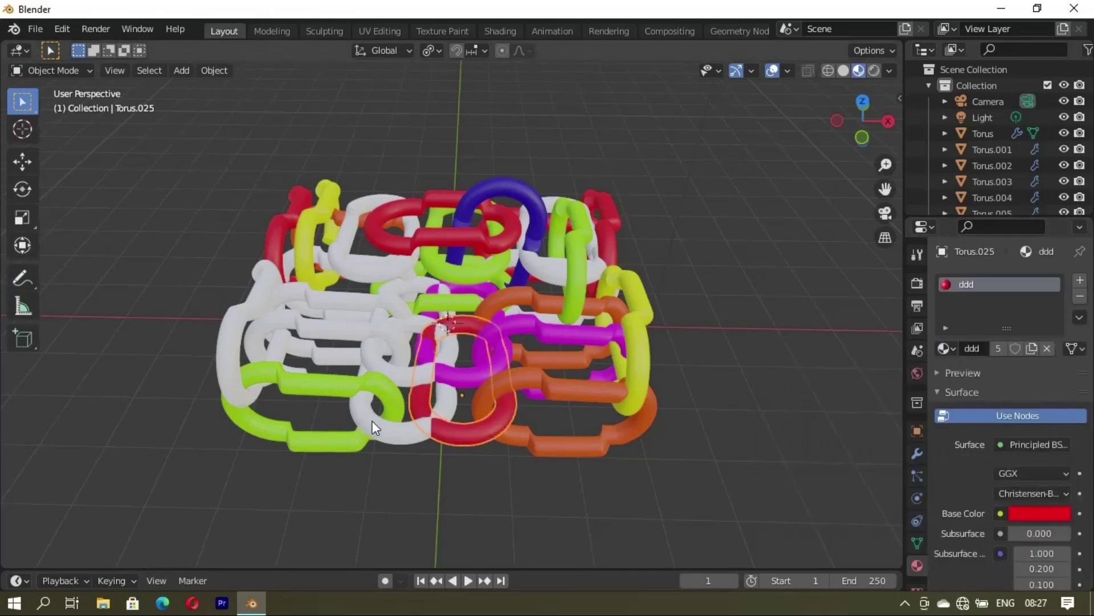
{"action": "left_click", "coordinate": [372, 420]}
{"action": "left_click", "coordinate": [943, 348]}
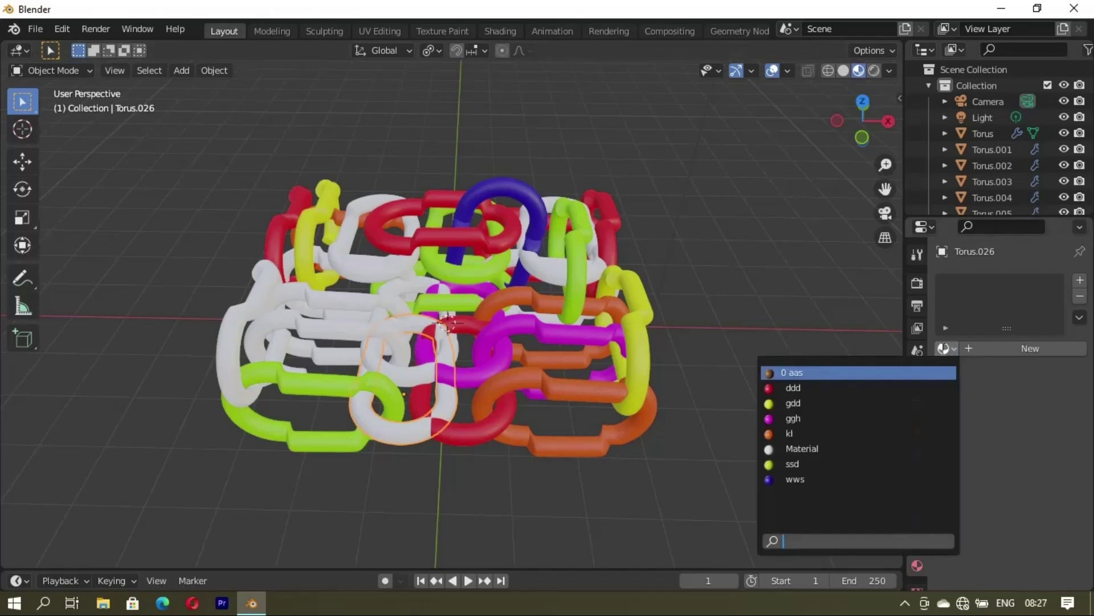
{"action": "left_click", "coordinate": [771, 480]}
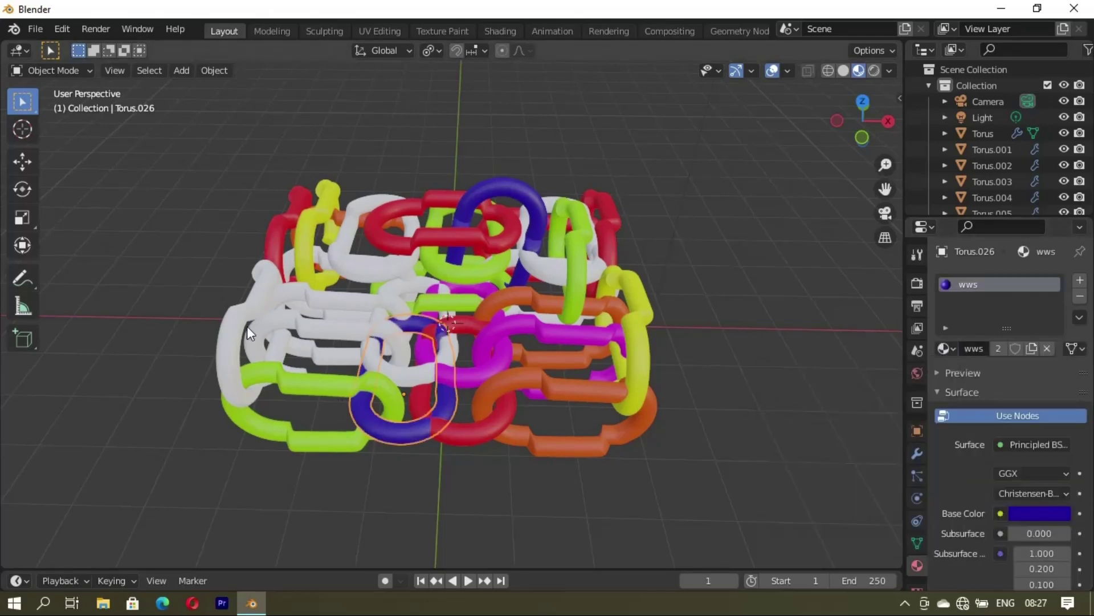
Make two more white links on the left blue with the wws material
{"action": "left_click", "coordinate": [231, 320]}
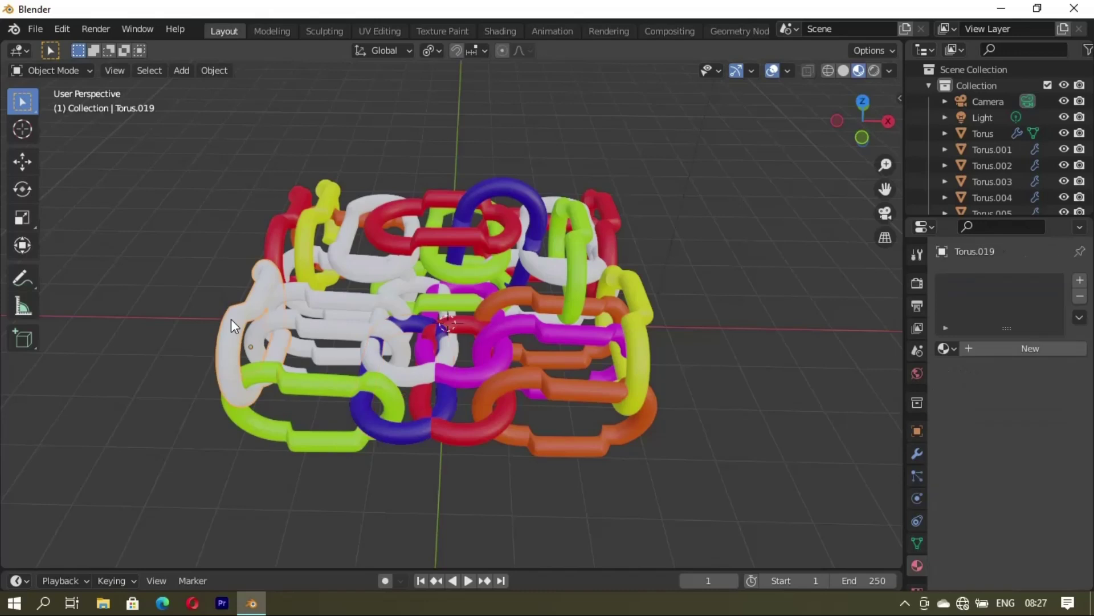
{"action": "left_click", "coordinate": [945, 348]}
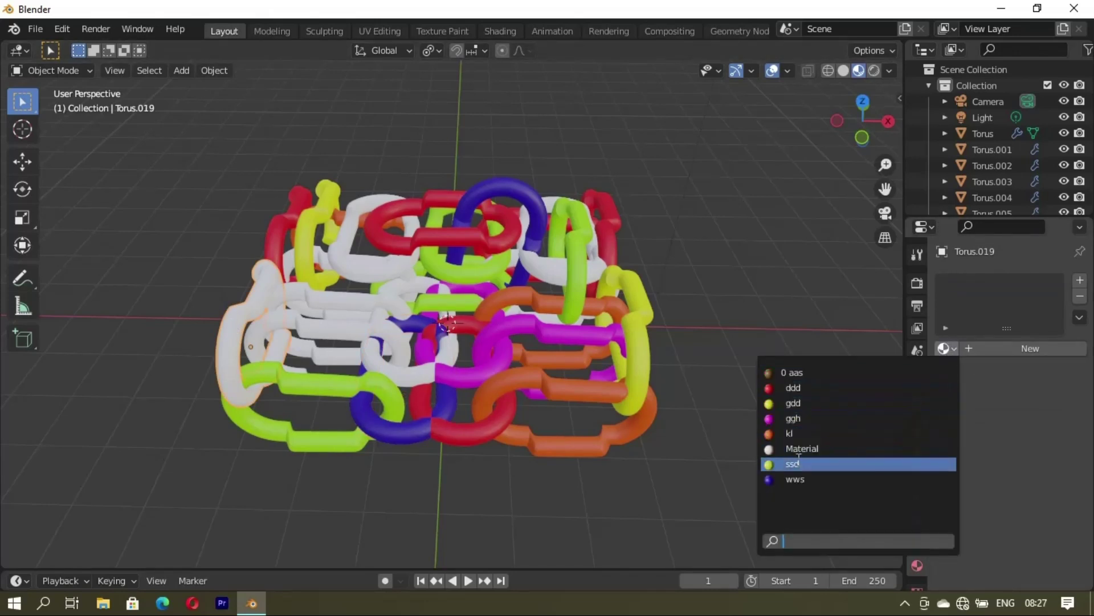
{"action": "left_click", "coordinate": [796, 479]}
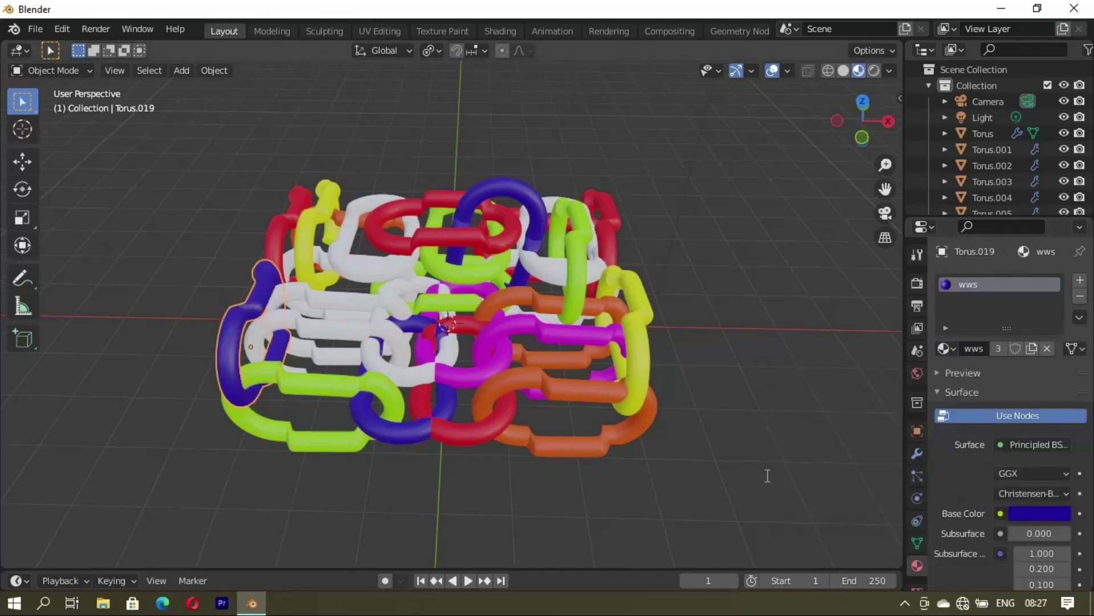
{"action": "left_click", "coordinate": [350, 262]}
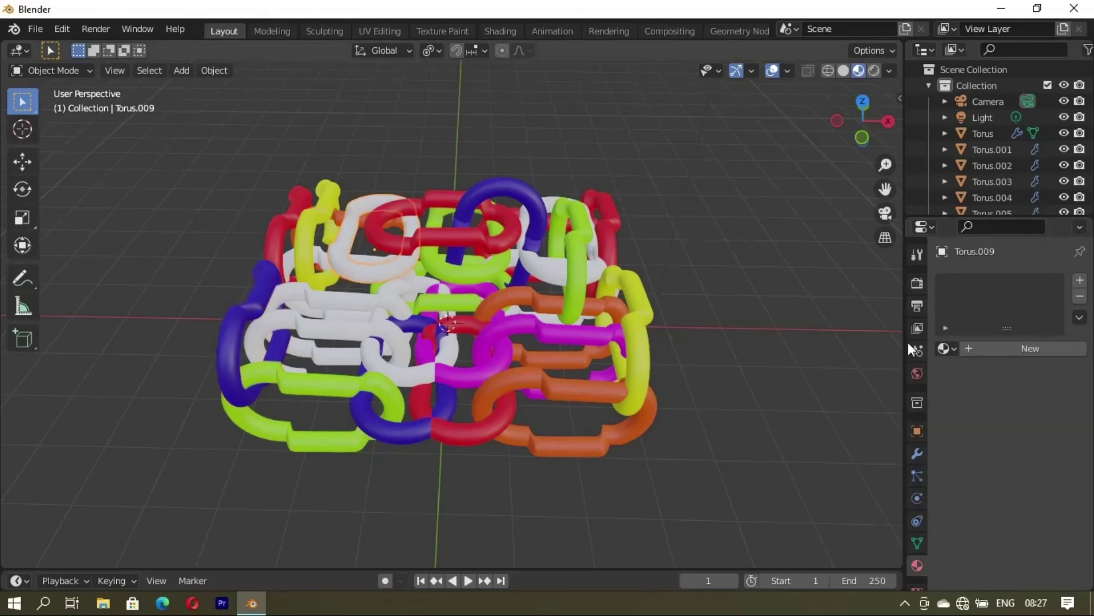
{"action": "left_click", "coordinate": [943, 348]}
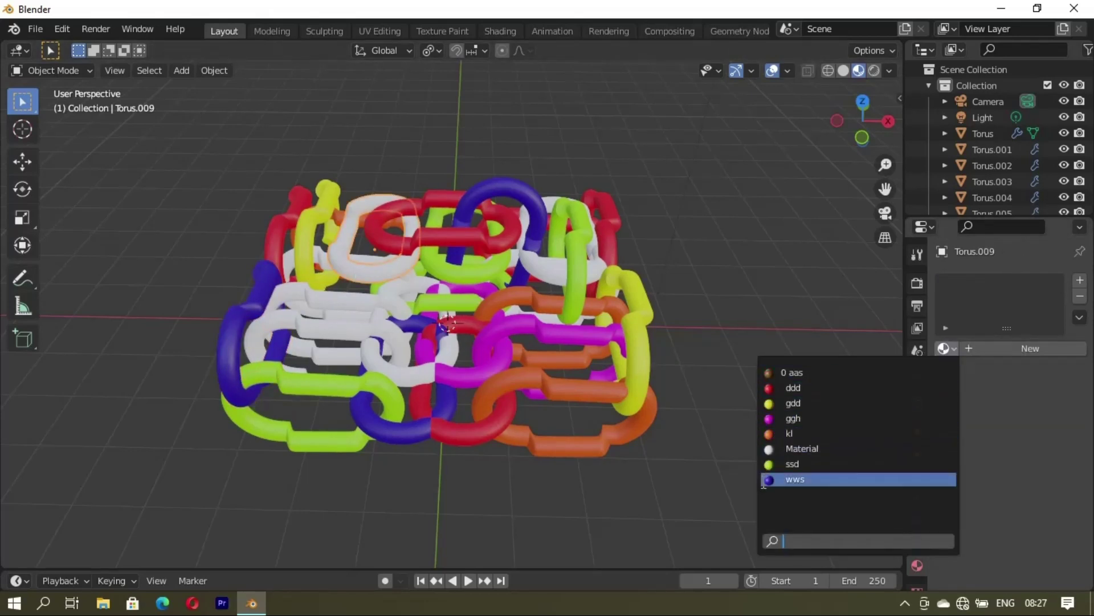
{"action": "left_click", "coordinate": [795, 479]}
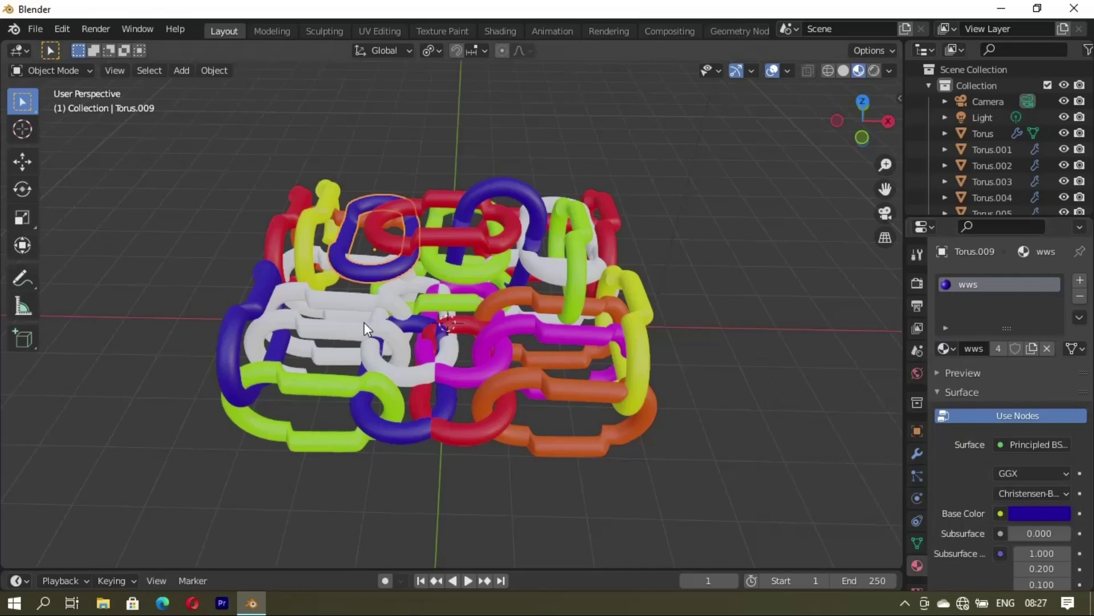
Make Torus.017 orange with kl and Torus.024 green with ssd
{"action": "left_click", "coordinate": [363, 298]}
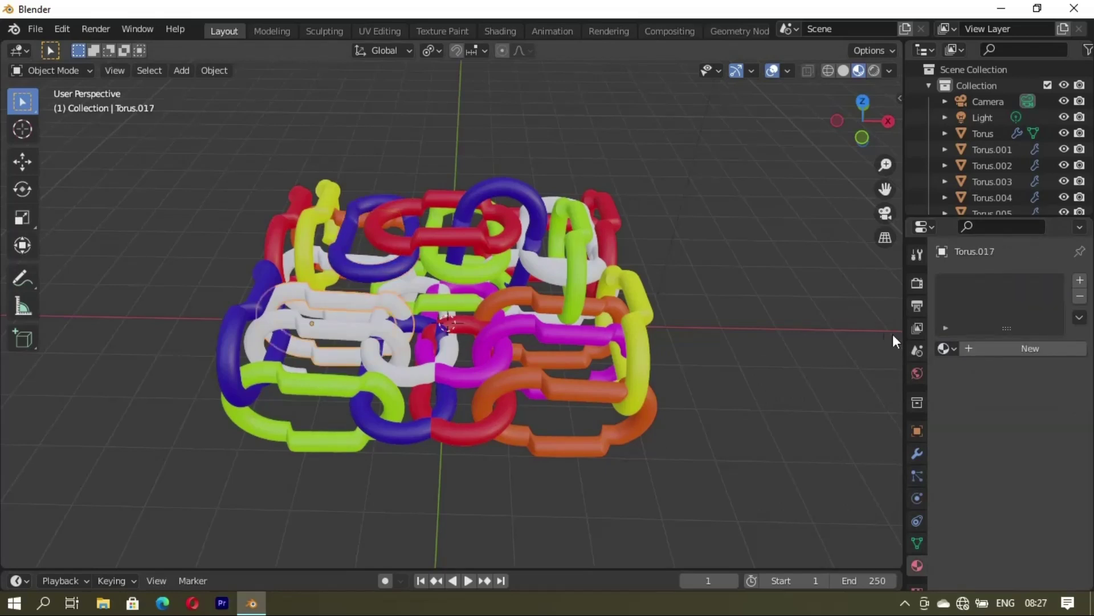
{"action": "left_click", "coordinate": [946, 349]}
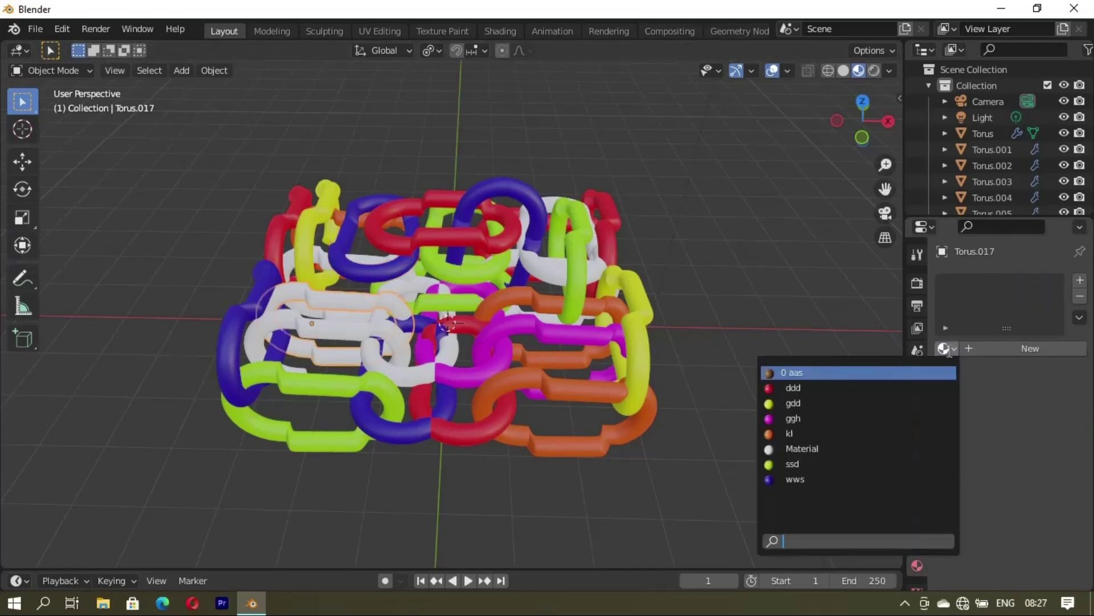
{"action": "left_click", "coordinate": [777, 434]}
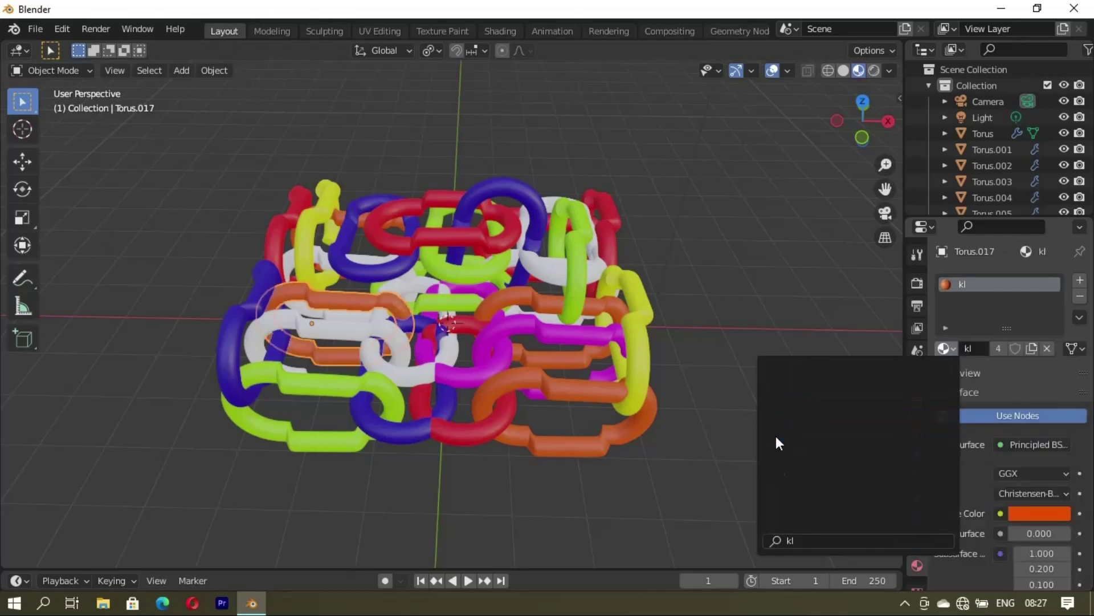
{"action": "left_click", "coordinate": [415, 370]}
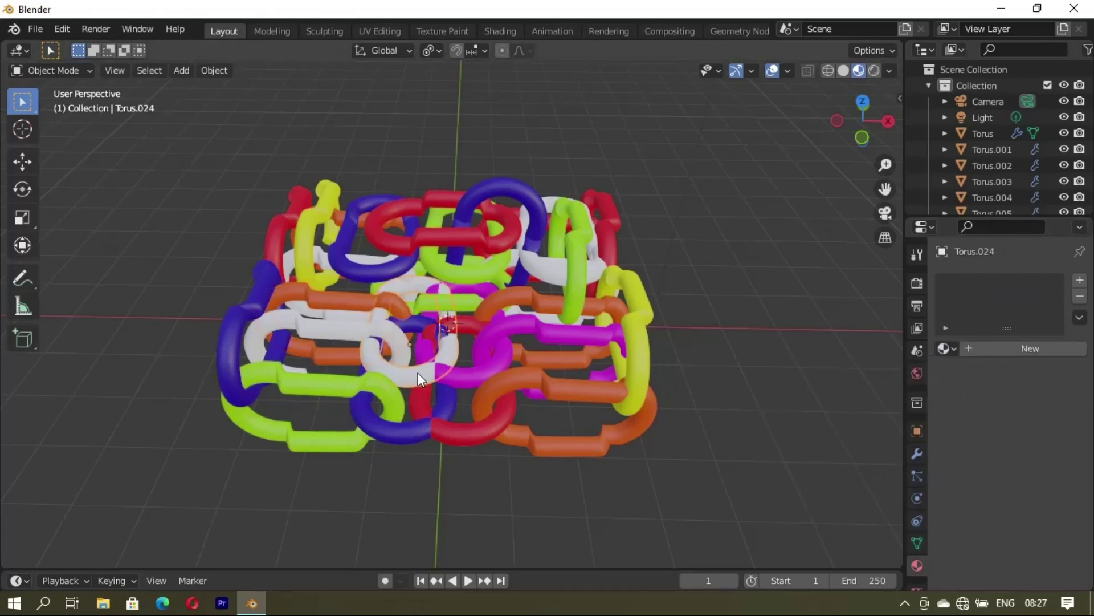
{"action": "left_click", "coordinate": [947, 347]}
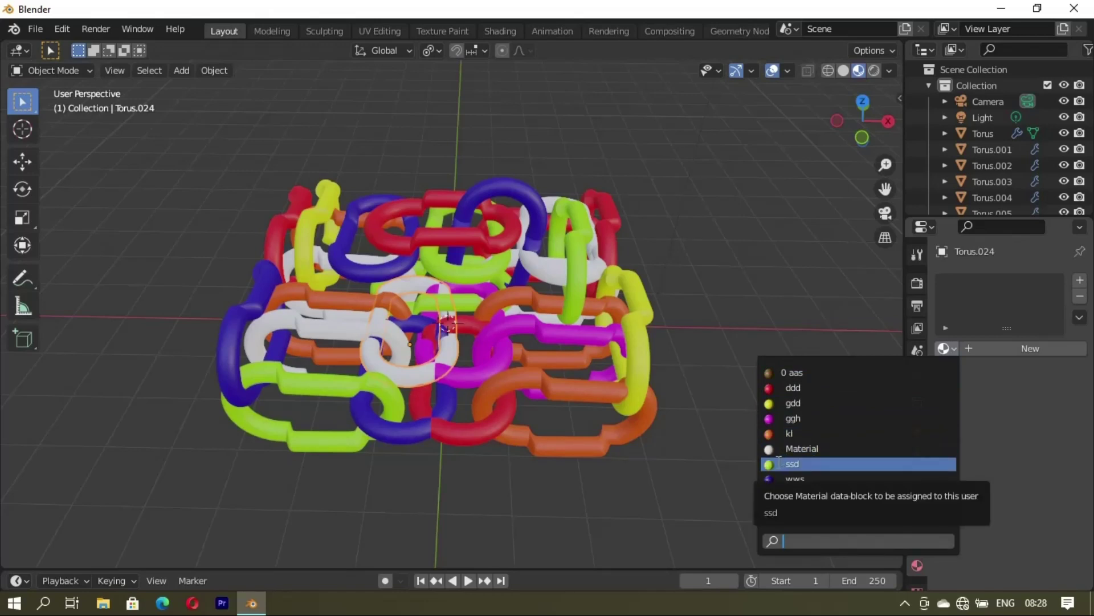
{"action": "left_click", "coordinate": [779, 464]}
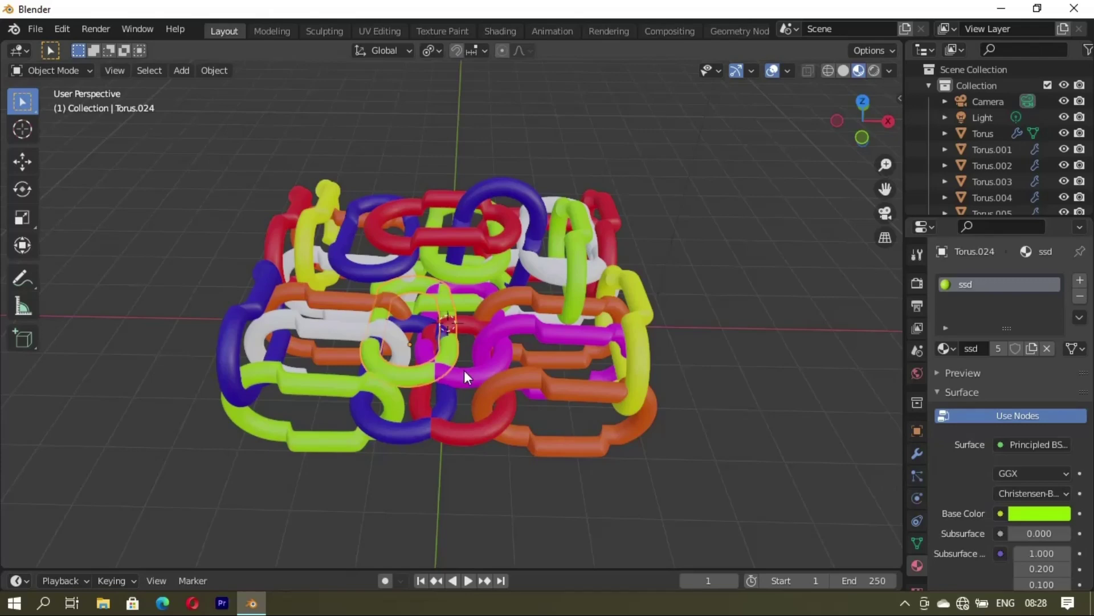
{"action": "mouse_move", "coordinate": [464, 370]}
{"action": "middle_mouse_down"}
{"action": "mouse_move", "coordinate": [685, 416]}
{"action": "mouse_move", "coordinate": [685, 384]}
{"action": "mouse_move", "coordinate": [539, 383]}
{"action": "middle_mouse_up"}
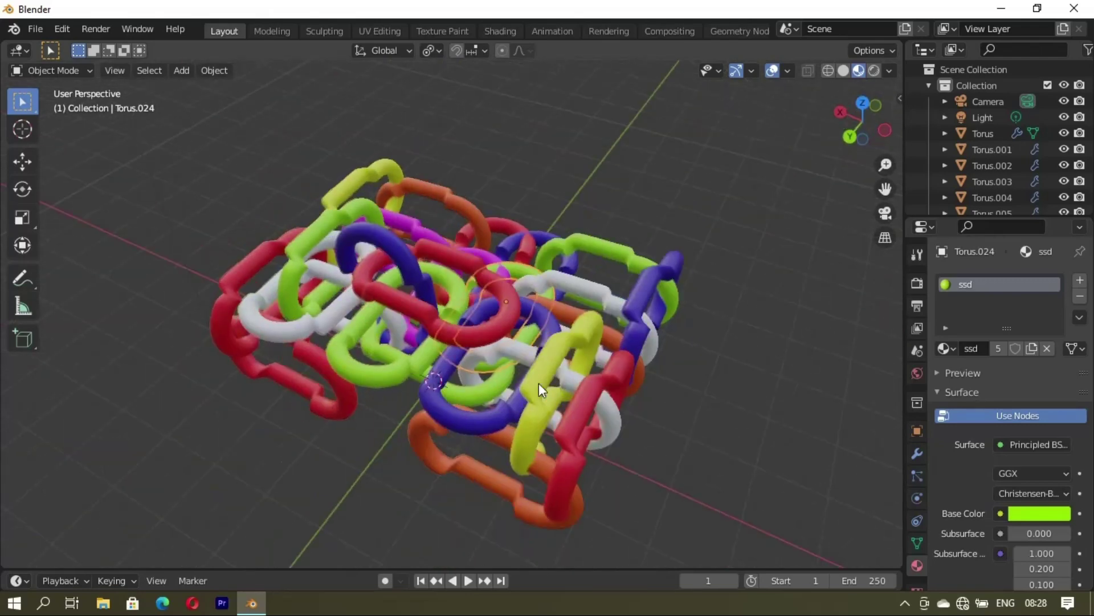
Make two white links on the front right and right side magenta with ggh
{"action": "left_click", "coordinate": [572, 375]}
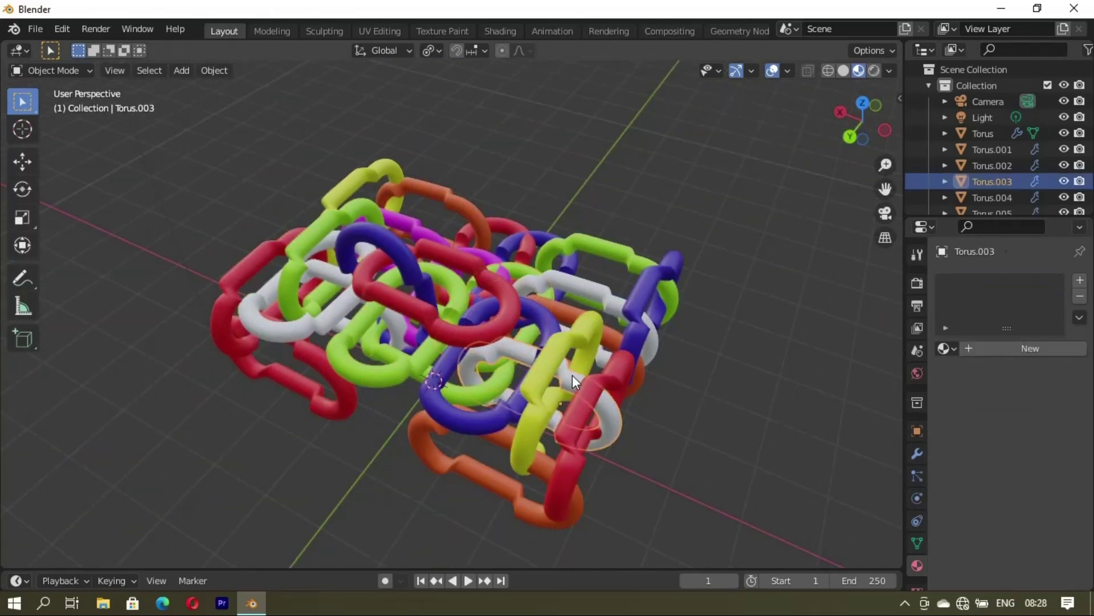
{"action": "left_click", "coordinate": [951, 350]}
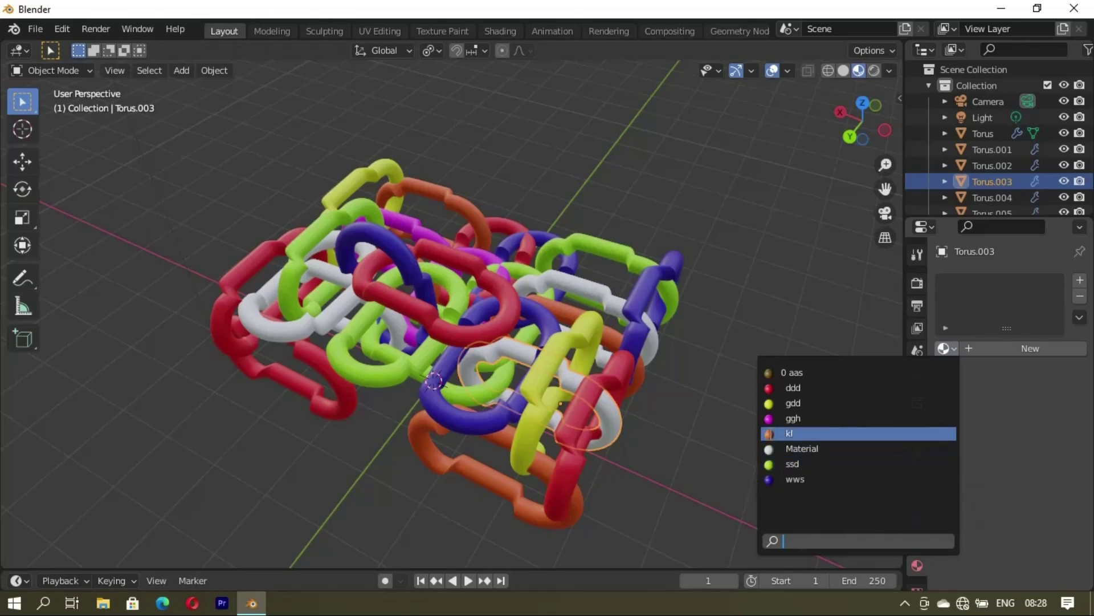
{"action": "left_click", "coordinate": [769, 419]}
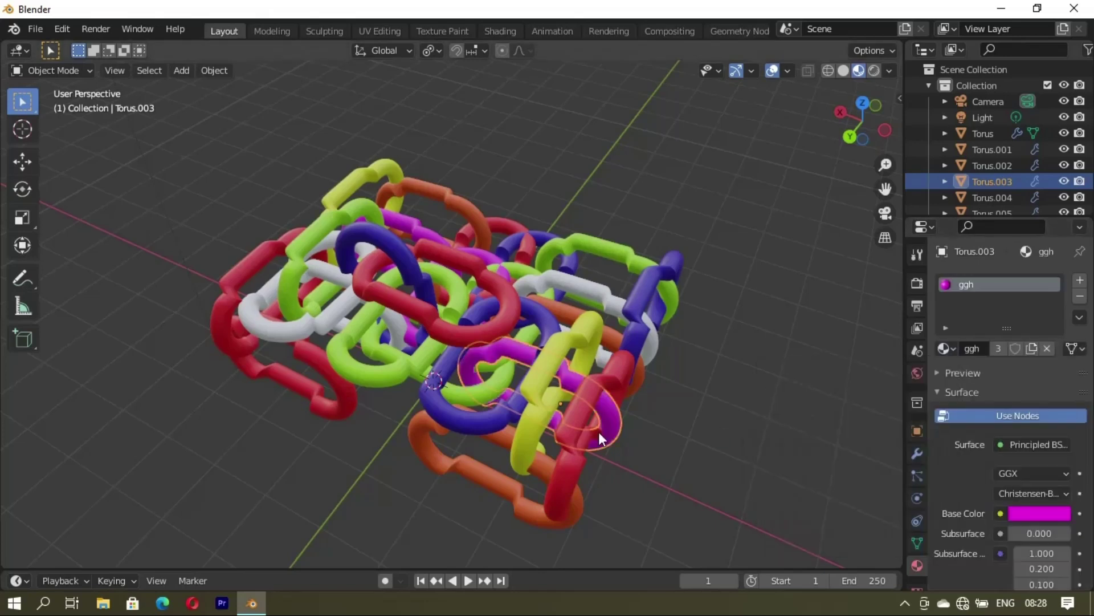
{"action": "left_click", "coordinate": [590, 289]}
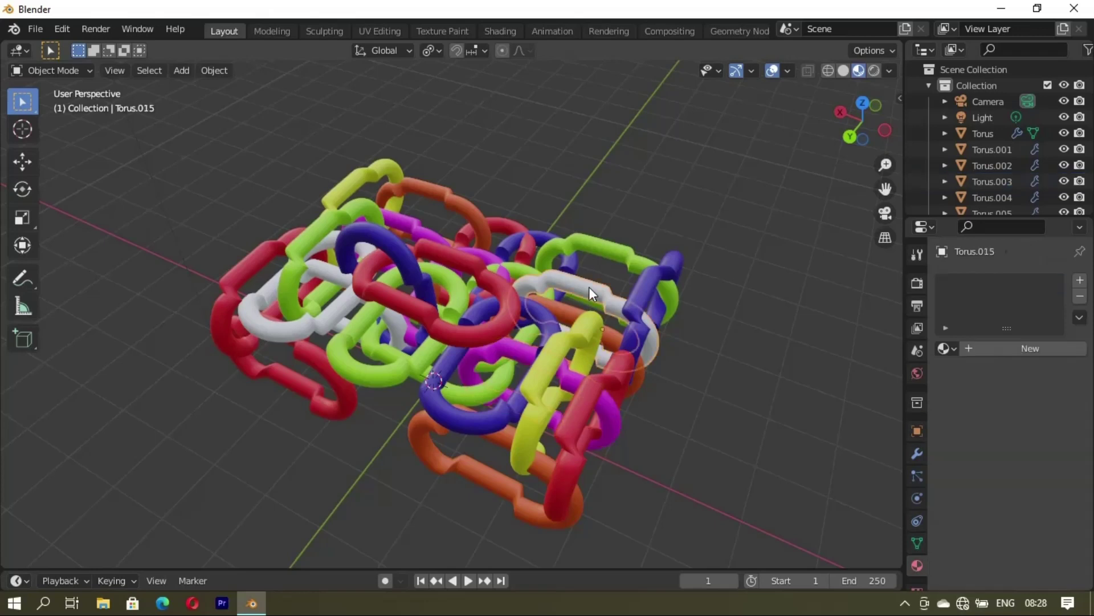
{"action": "left_click", "coordinate": [949, 349]}
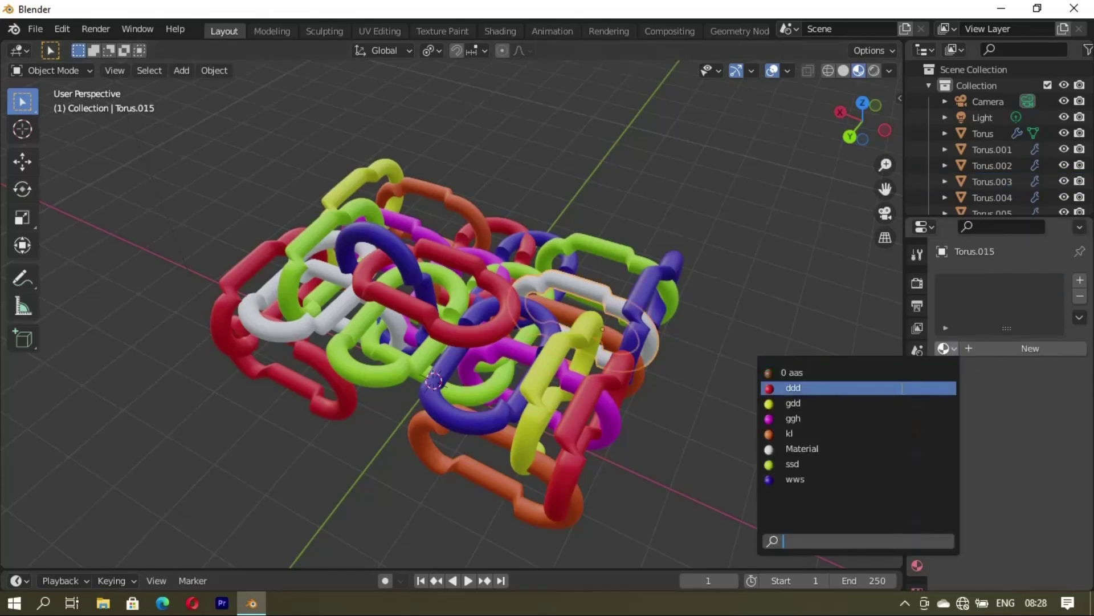
{"action": "left_click", "coordinate": [795, 420]}
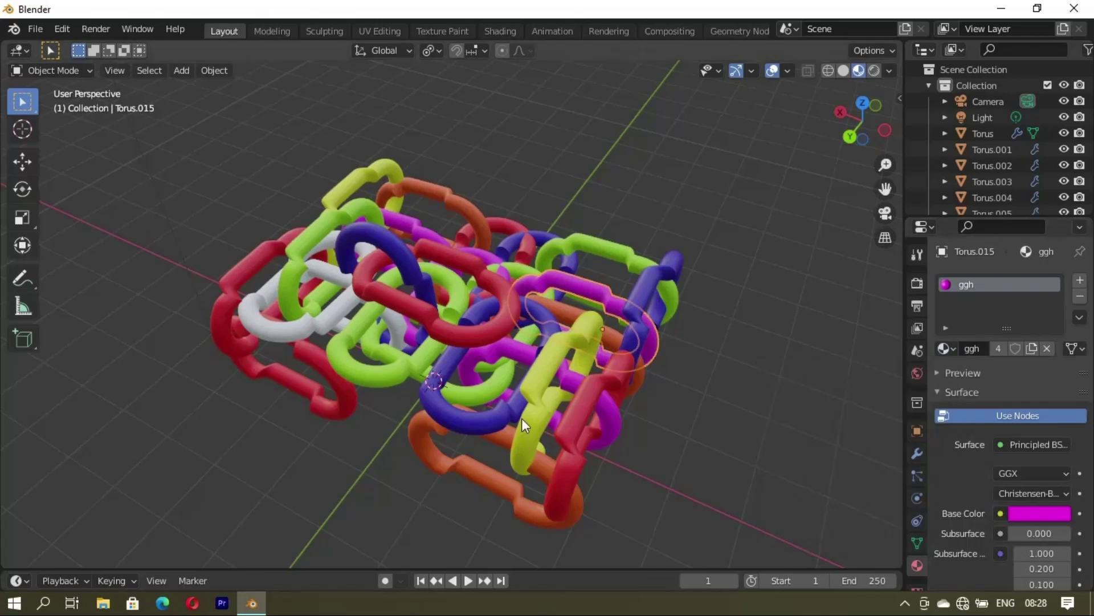
{"action": "mouse_move", "coordinate": [522, 419]}
{"action": "middle_mouse_down"}
{"action": "mouse_move", "coordinate": [632, 389]}
{"action": "mouse_move", "coordinate": [630, 367]}
{"action": "mouse_move", "coordinate": [484, 356]}
{"action": "middle_mouse_up"}
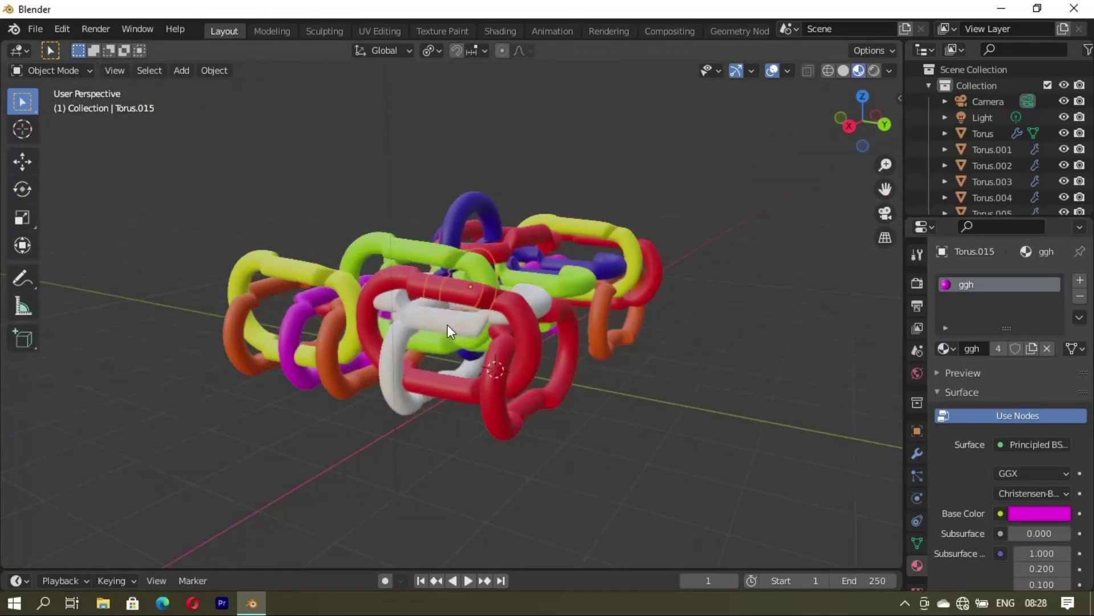
Make a white link at the front blue with the wws material
{"action": "left_click", "coordinate": [424, 316]}
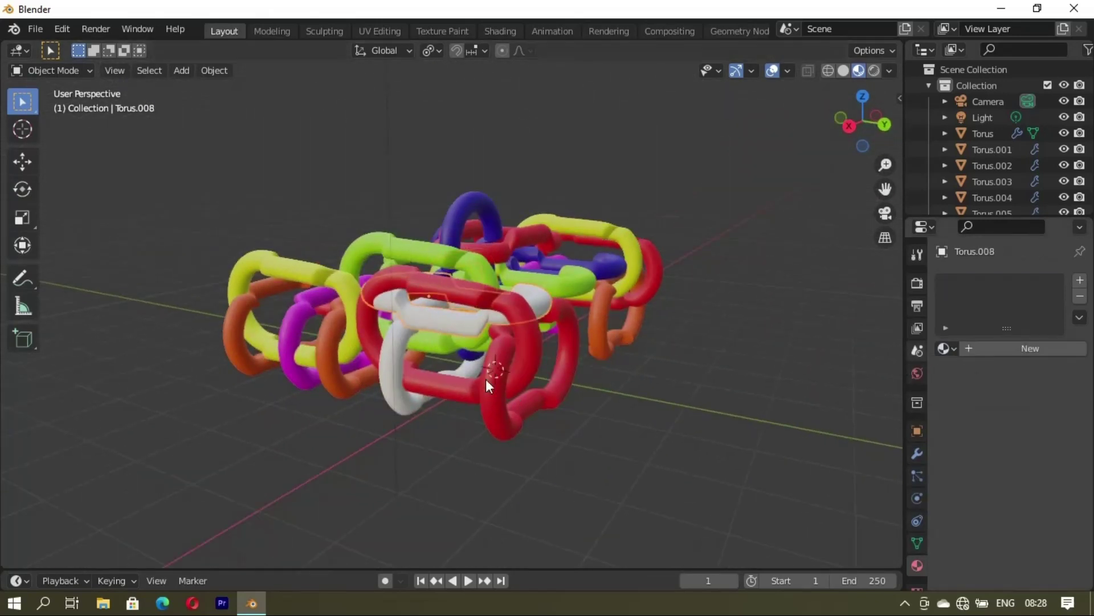
{"action": "left_click", "coordinate": [463, 330]}
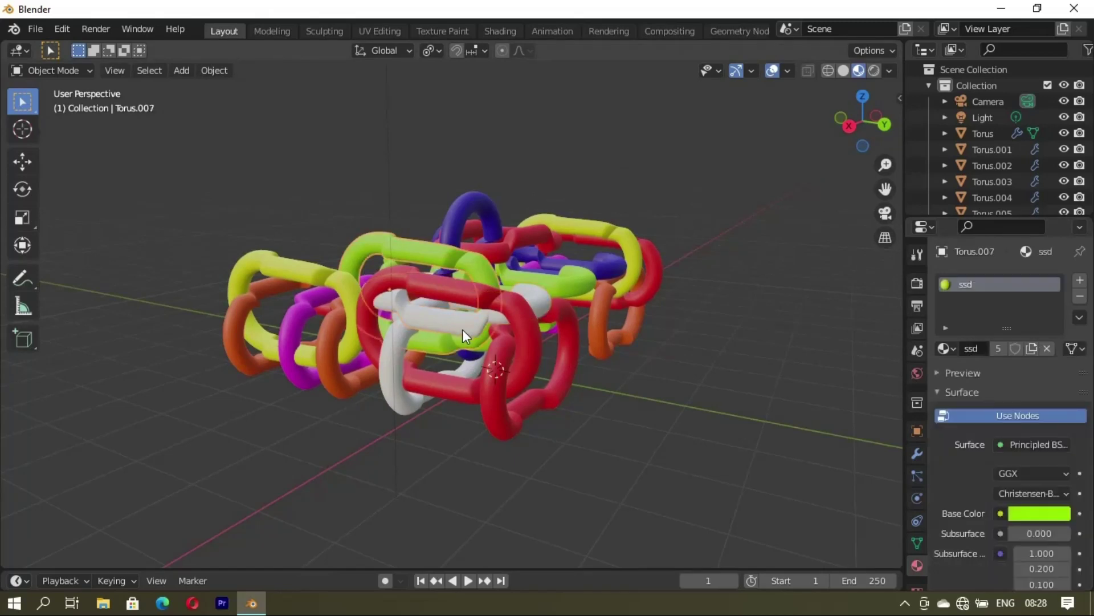
{"action": "left_click", "coordinate": [385, 381]}
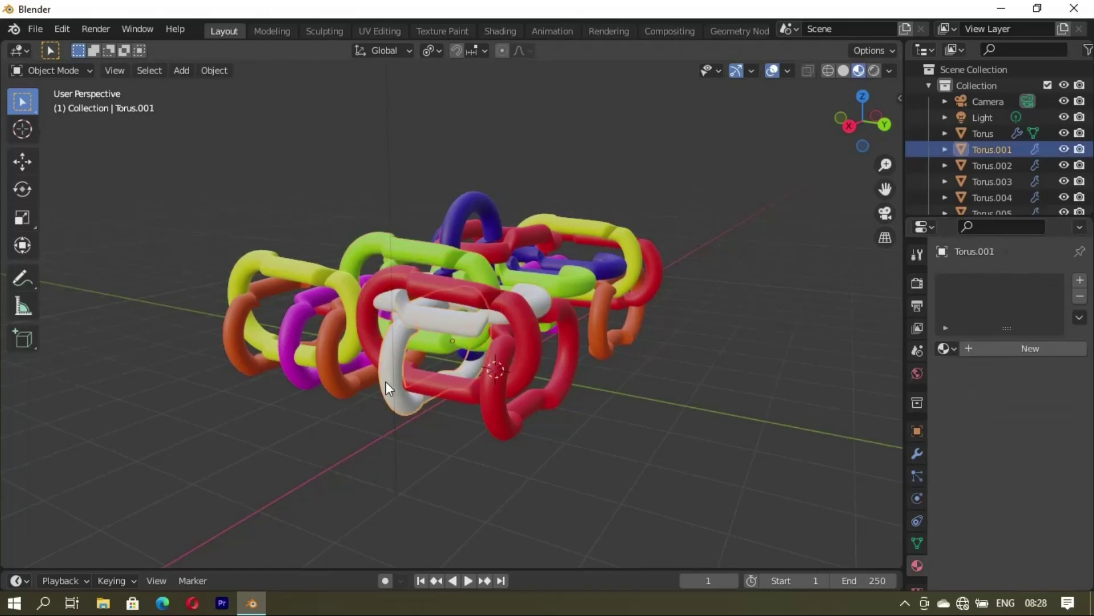
{"action": "left_click", "coordinate": [950, 349]}
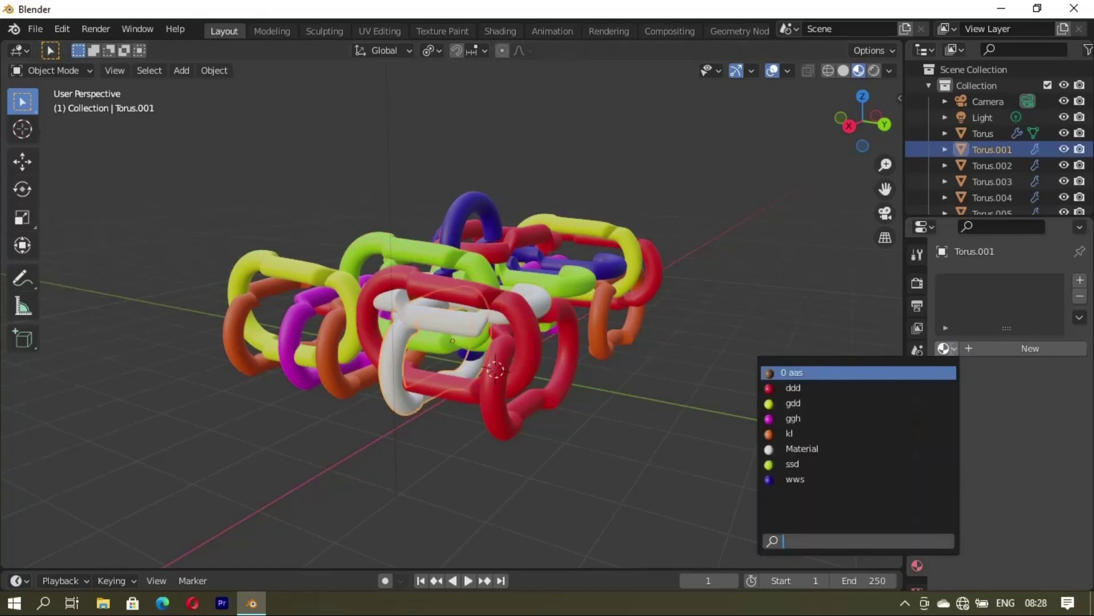
{"action": "left_click", "coordinate": [780, 478]}
{"action": "mouse_move", "coordinate": [599, 391]}
{"action": "middle_mouse_down"}
{"action": "mouse_move", "coordinate": [471, 427]}
{"action": "mouse_move", "coordinate": [403, 430]}
{"action": "middle_mouse_up"}
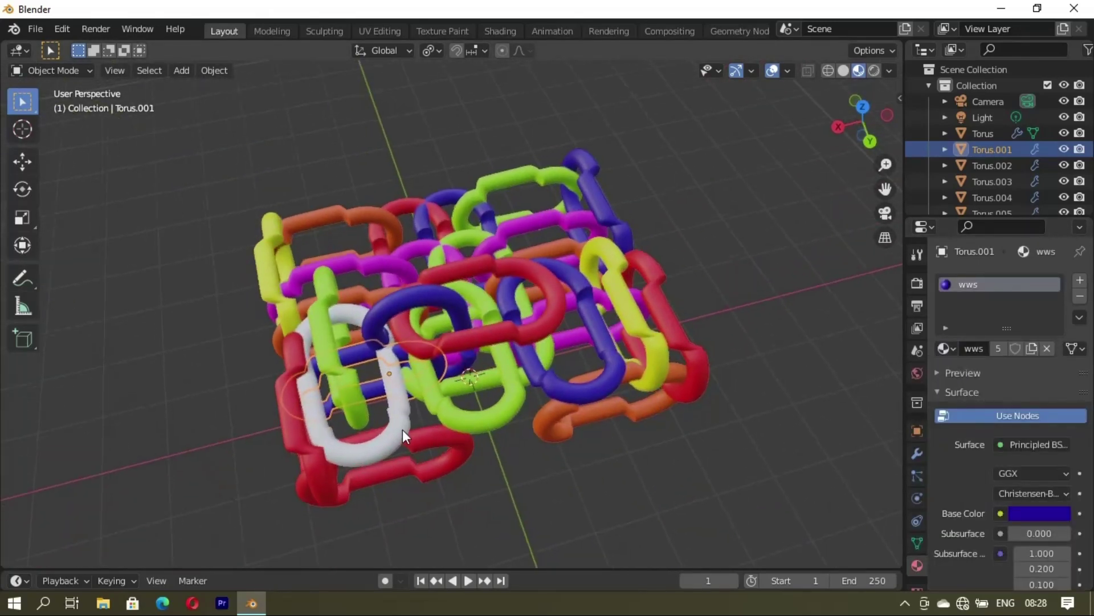
Give the last white link, Torus.008, the magenta ggh material
{"action": "left_click", "coordinate": [401, 429]}
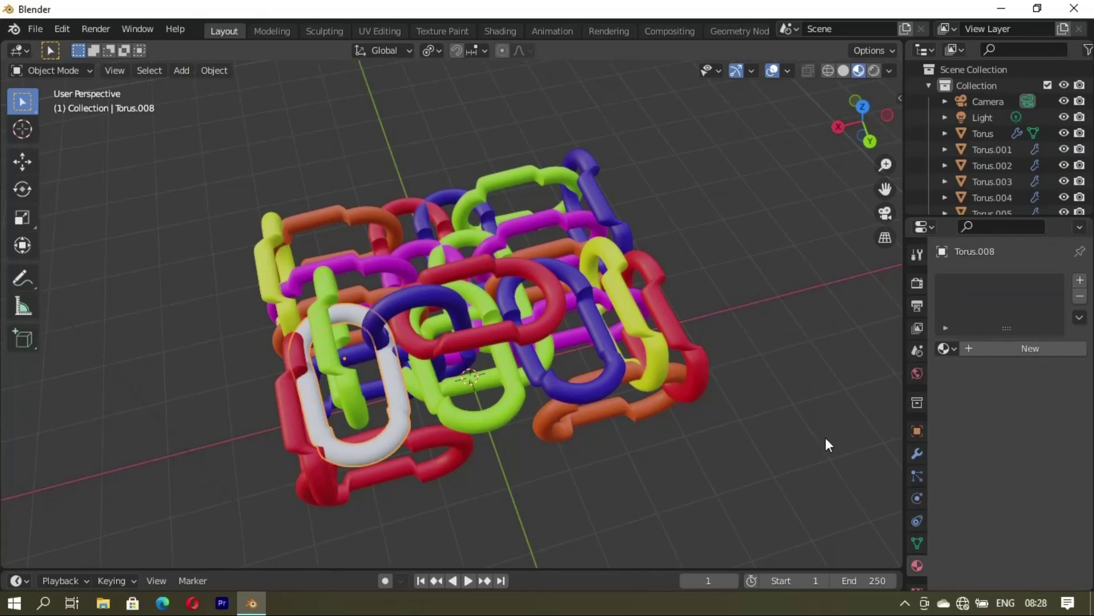
{"action": "left_click", "coordinate": [948, 349]}
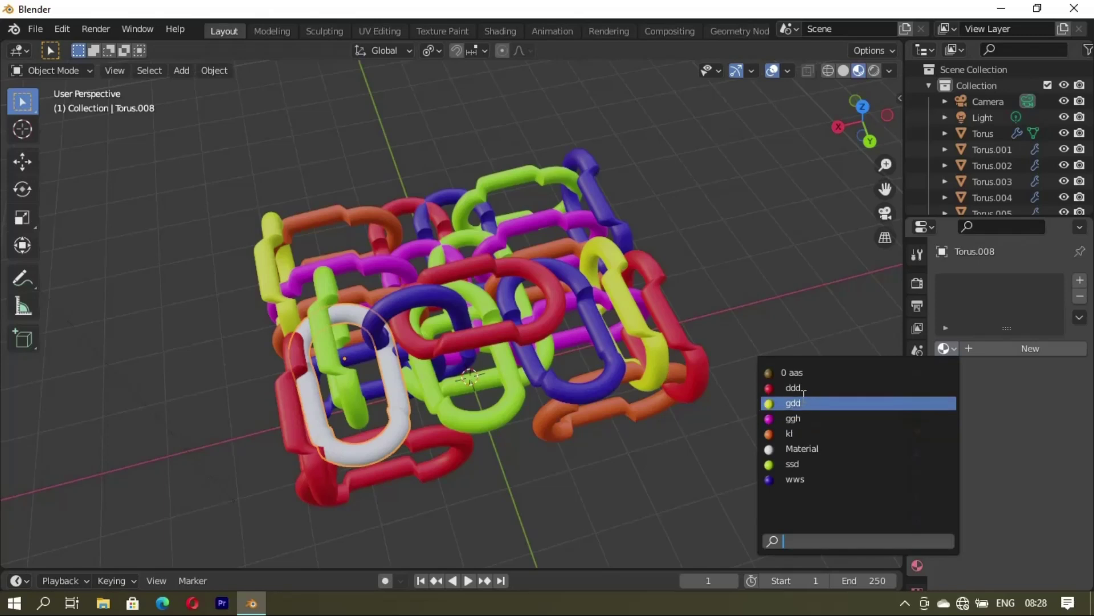
{"action": "left_click", "coordinate": [777, 420]}
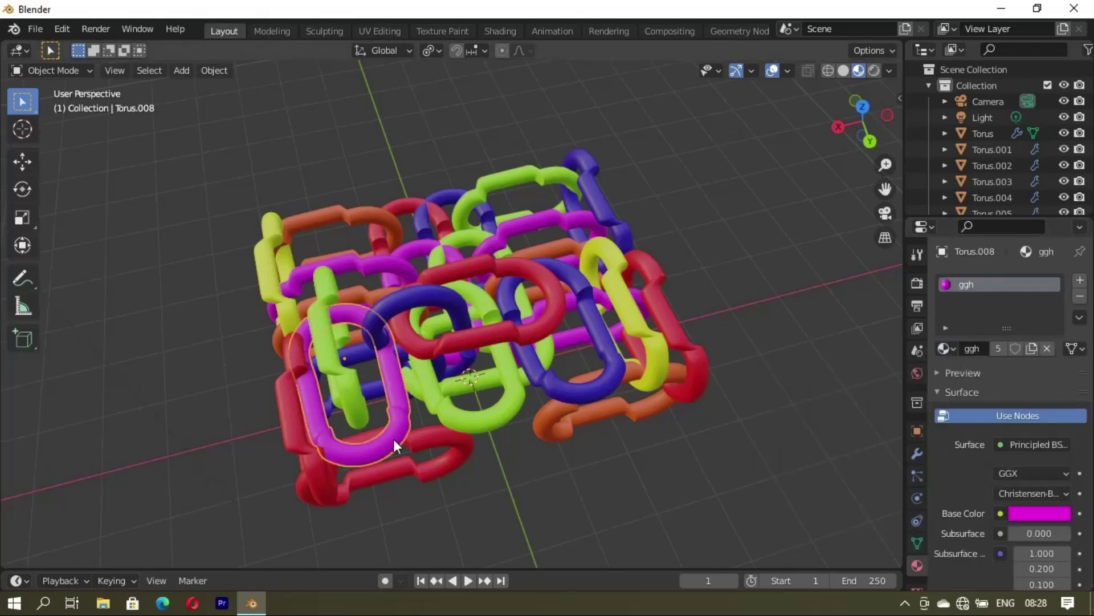
{"action": "middle_click_drag", "start_coordinate": [393, 439], "coordinate": [504, 344]}
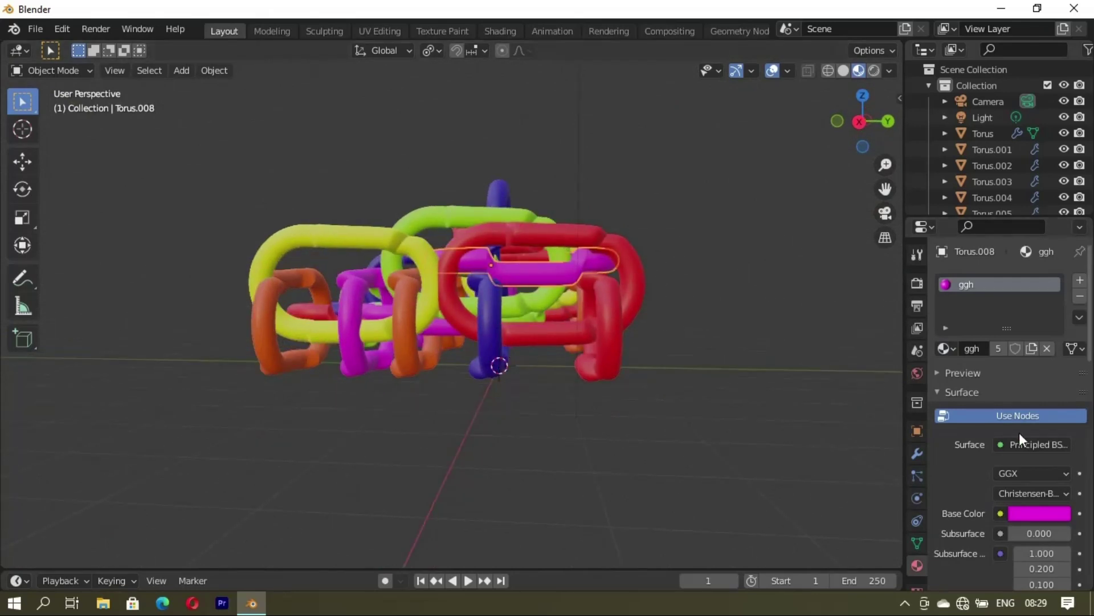
Set the magenta link's Metallic to 0.911 and Roughness to 0.943
{"action": "scroll", "coordinate": [1035, 512], "scroll_direction": "down", "scroll_amount": 3}
{"action": "scroll", "coordinate": [1052, 523], "scroll_direction": "down", "scroll_amount": 3}
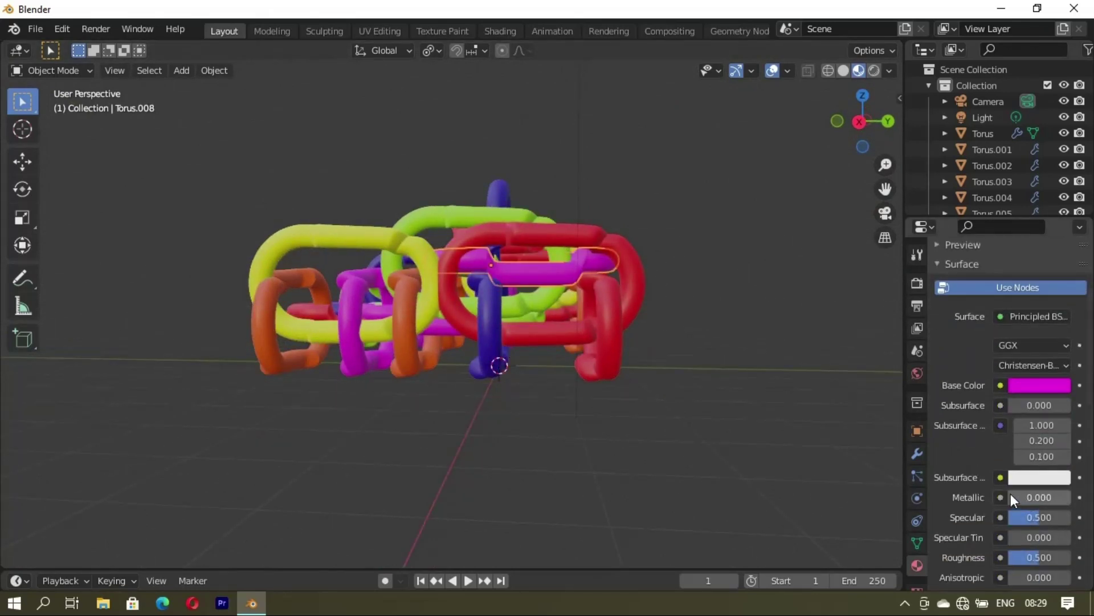
{"action": "left_click_drag", "start_coordinate": [1011, 495], "coordinate": [1060, 489]}
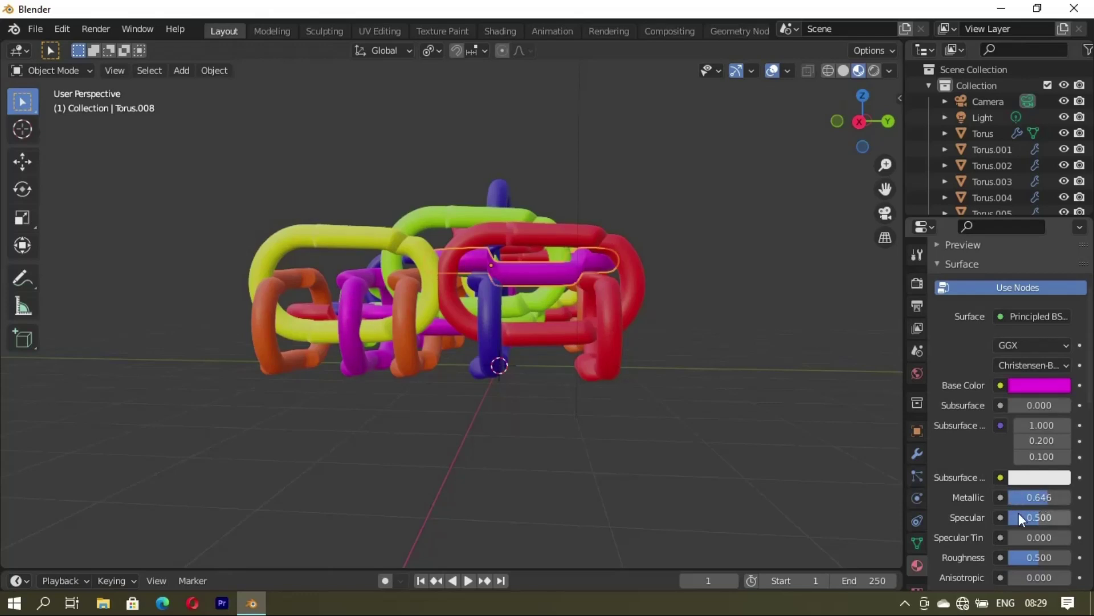
{"action": "left_click_drag", "start_coordinate": [1045, 496], "coordinate": [1064, 496]}
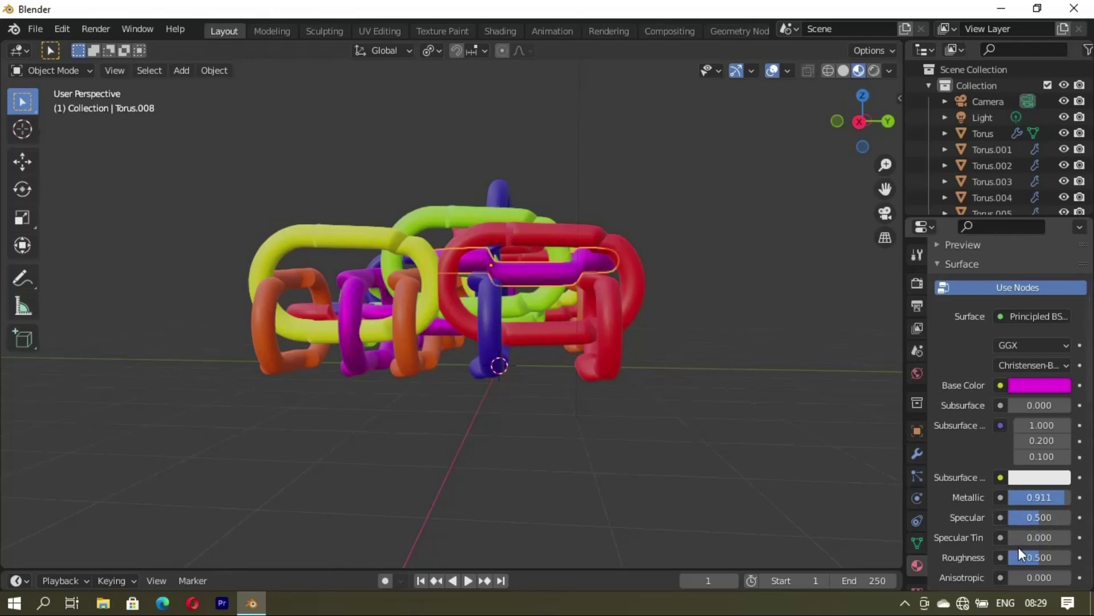
{"action": "left_click_drag", "start_coordinate": [1055, 553], "coordinate": [1065, 550]}
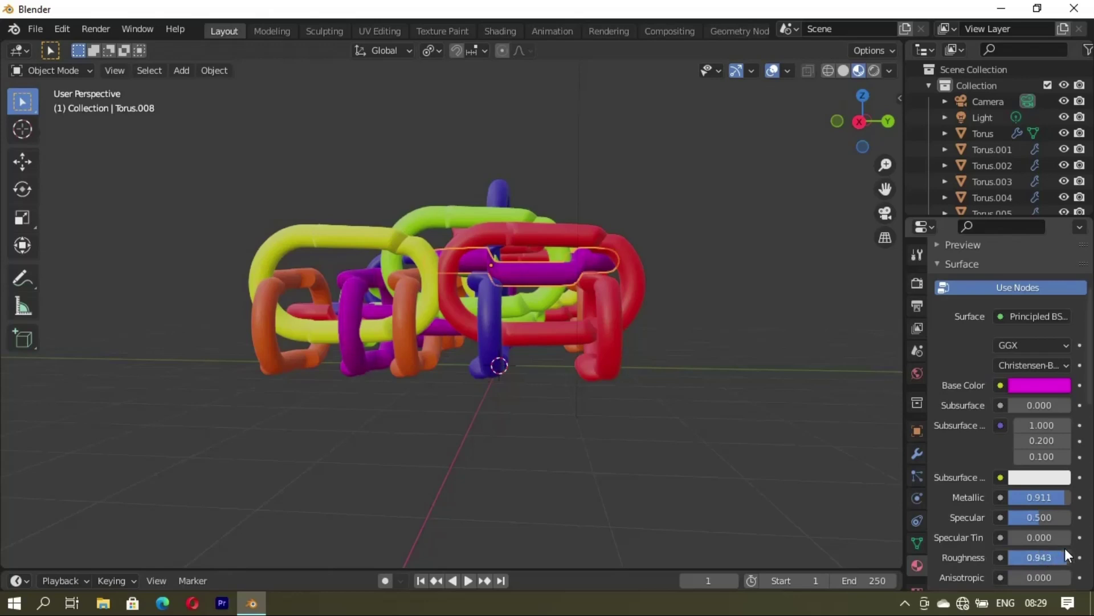
Make the red link's material metallic
{"action": "left_click", "coordinate": [709, 409]}
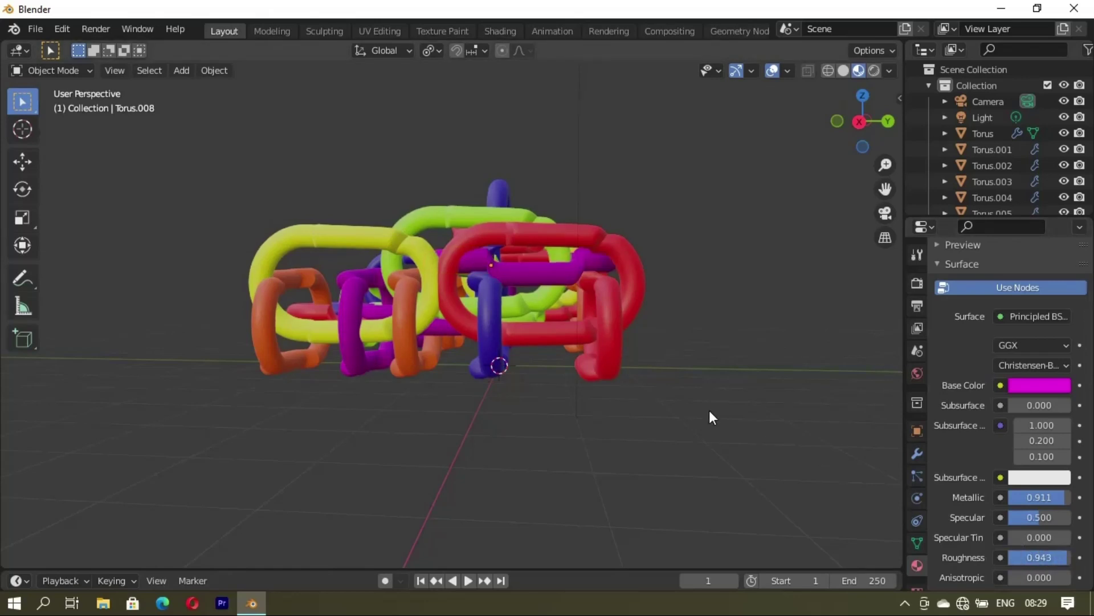
{"action": "left_click", "coordinate": [609, 340]}
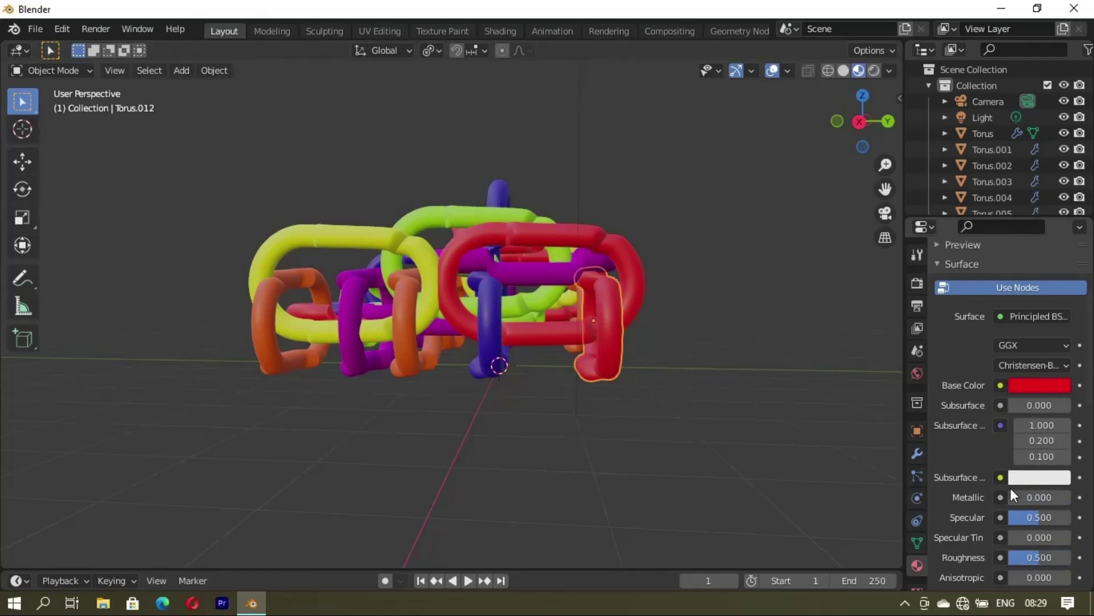
{"action": "mouse_move", "coordinate": [1030, 497]}
{"action": "left_mouse_down"}
{"action": "mouse_move", "coordinate": [2, 488]}
{"action": "mouse_move", "coordinate": [987, 510]}
{"action": "left_mouse_up"}
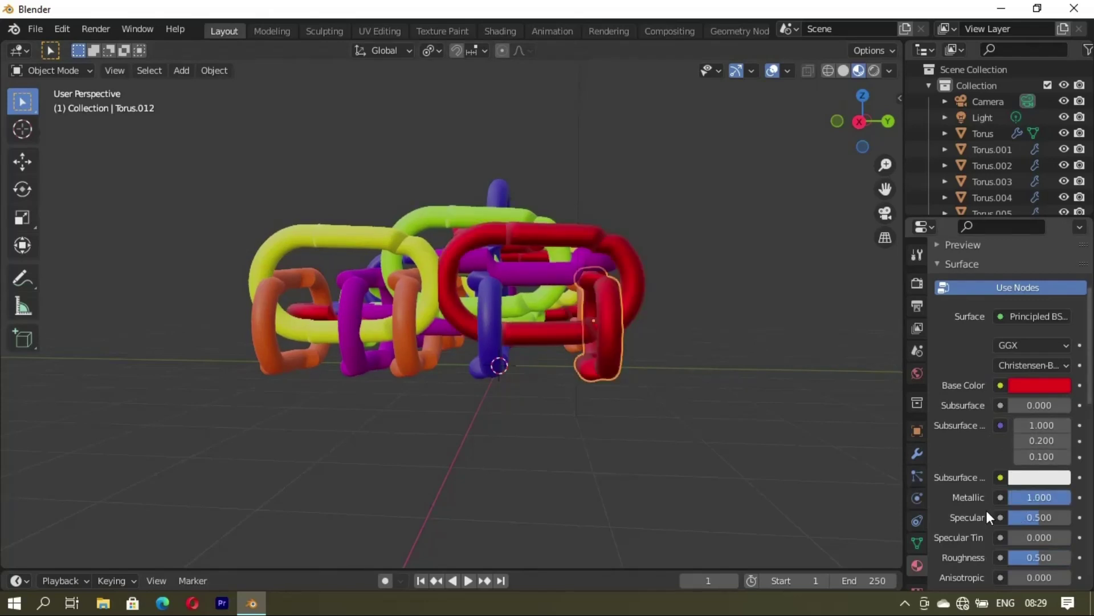
Set the yellow link's Metallic and Roughness both to 1.000
{"action": "left_click", "coordinate": [373, 242]}
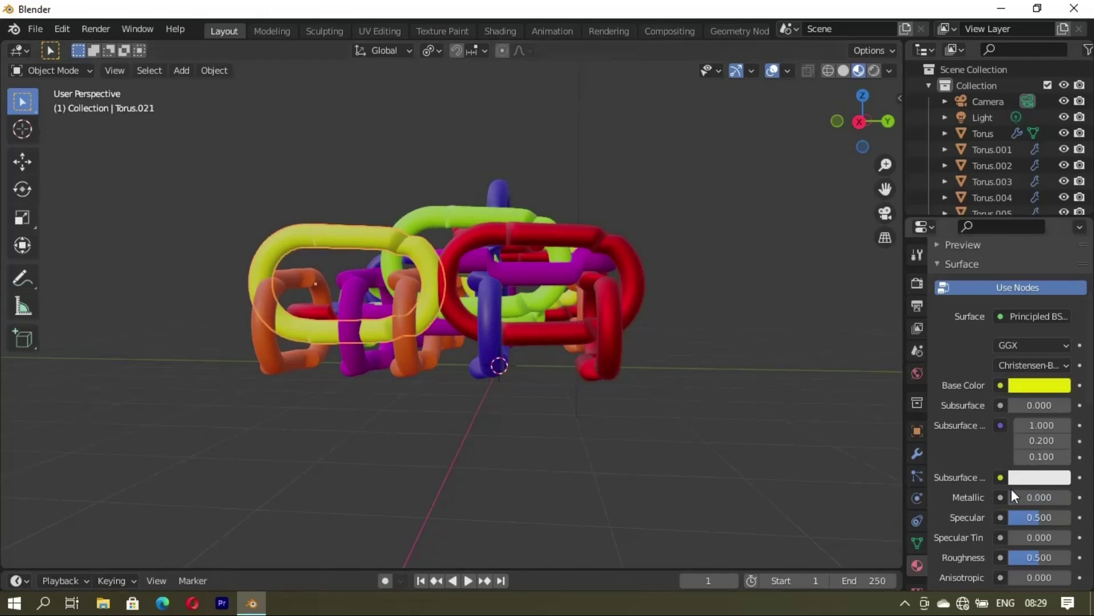
{"action": "left_click_drag", "start_coordinate": [1051, 493], "coordinate": [40, 476]}
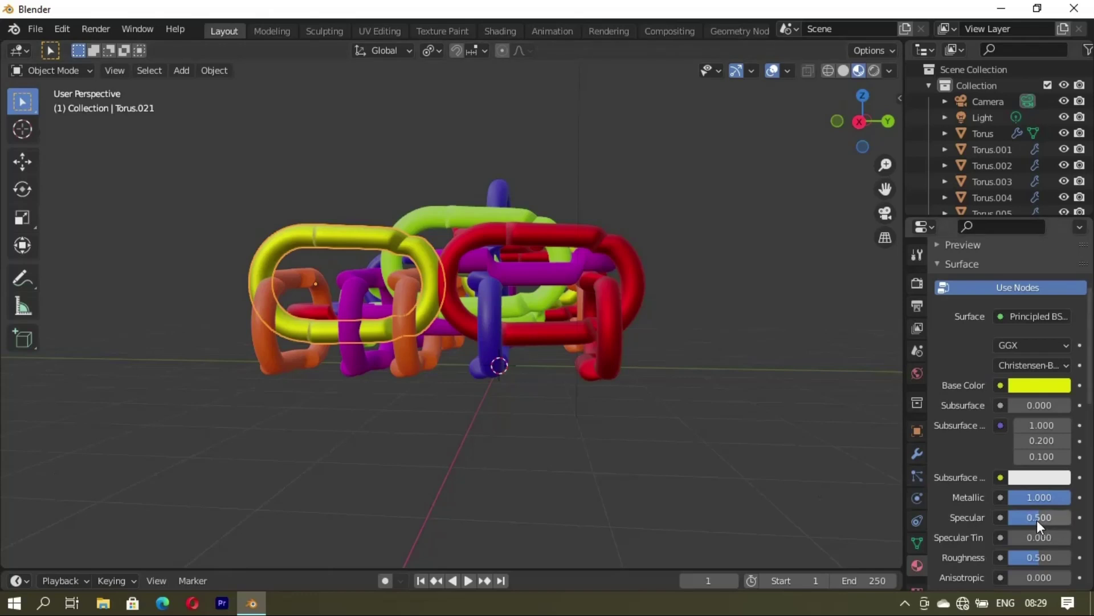
{"action": "left_click_drag", "start_coordinate": [1034, 559], "coordinate": [1085, 551]}
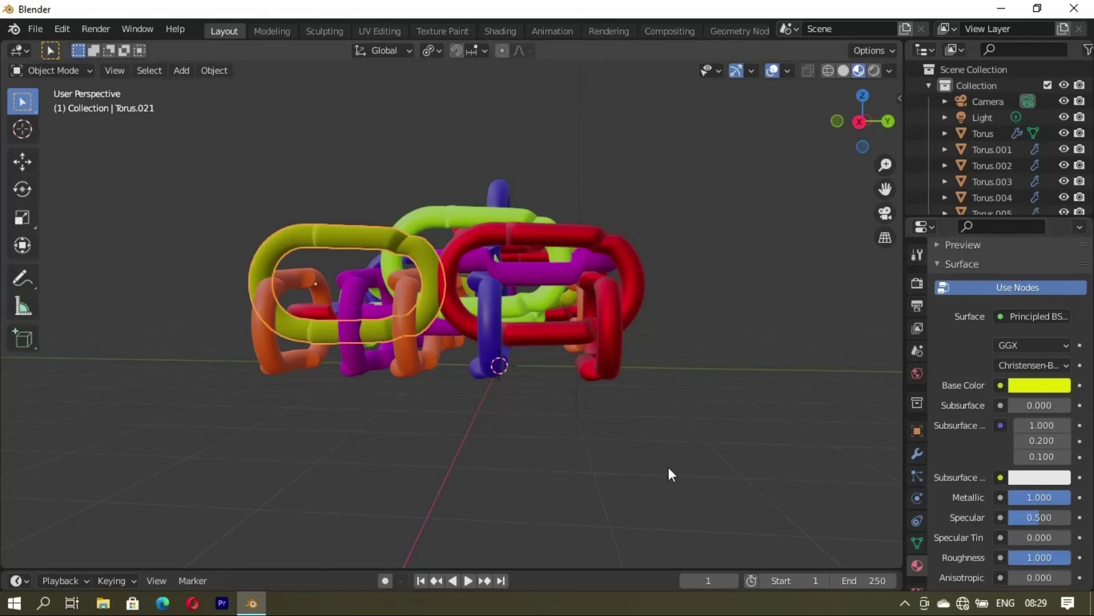
Make the blue link's material fully metallic
{"action": "key", "text": "alt+a"}
{"action": "left_click", "coordinate": [491, 343]}
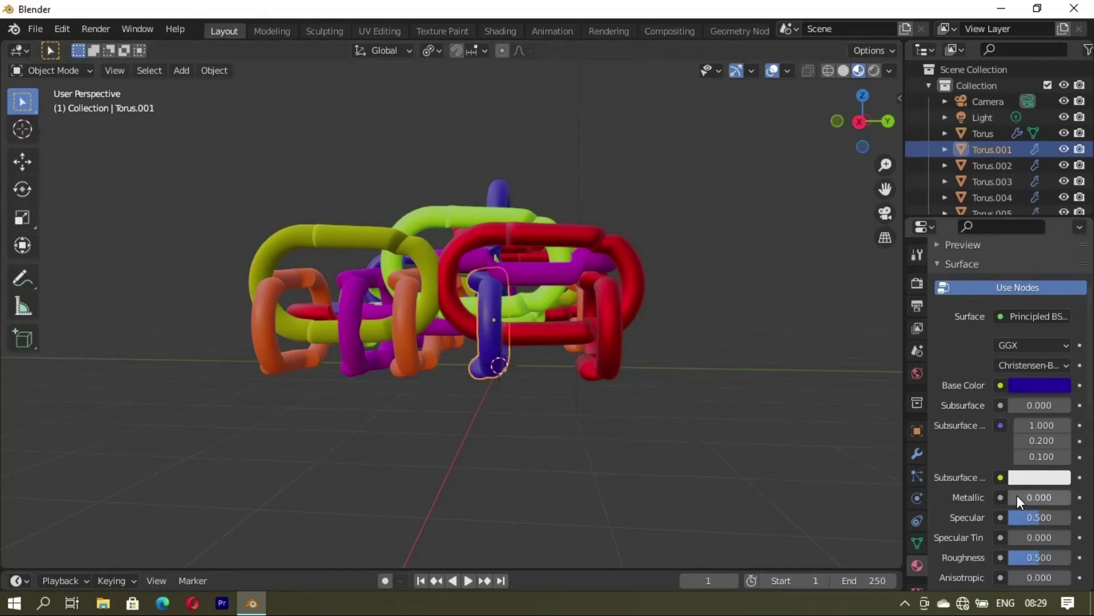
{"action": "left_click_drag", "start_coordinate": [1017, 495], "coordinate": [1072, 497]}
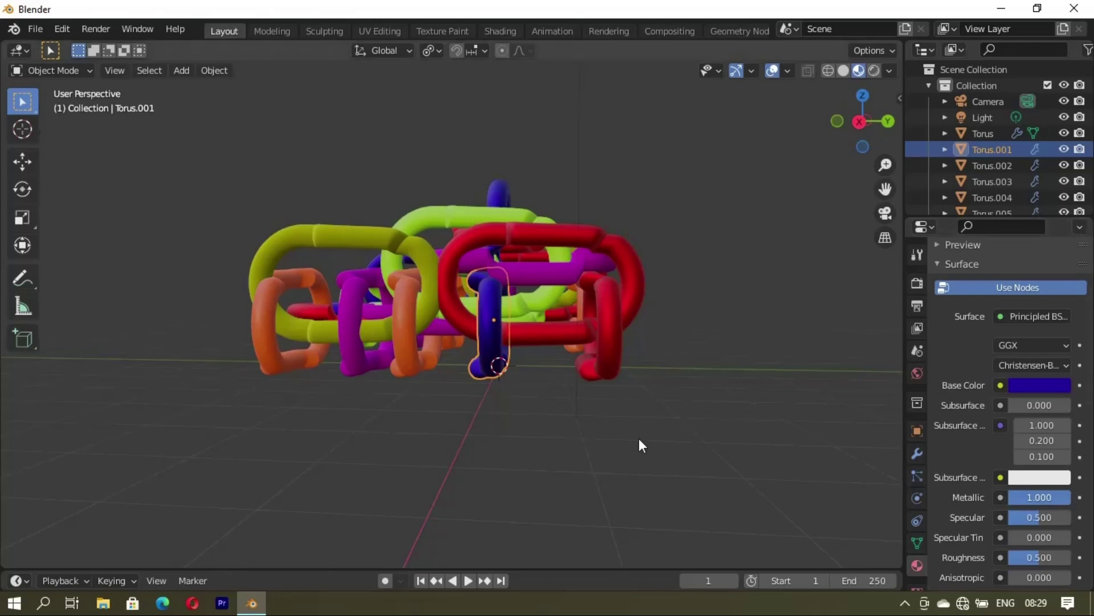
{"action": "left_click", "coordinate": [460, 381]}
{"action": "mouse_move", "coordinate": [460, 381]}
{"action": "middle_mouse_down"}
{"action": "mouse_move", "coordinate": [505, 431]}
{"action": "mouse_move", "coordinate": [627, 443]}
{"action": "middle_mouse_up"}
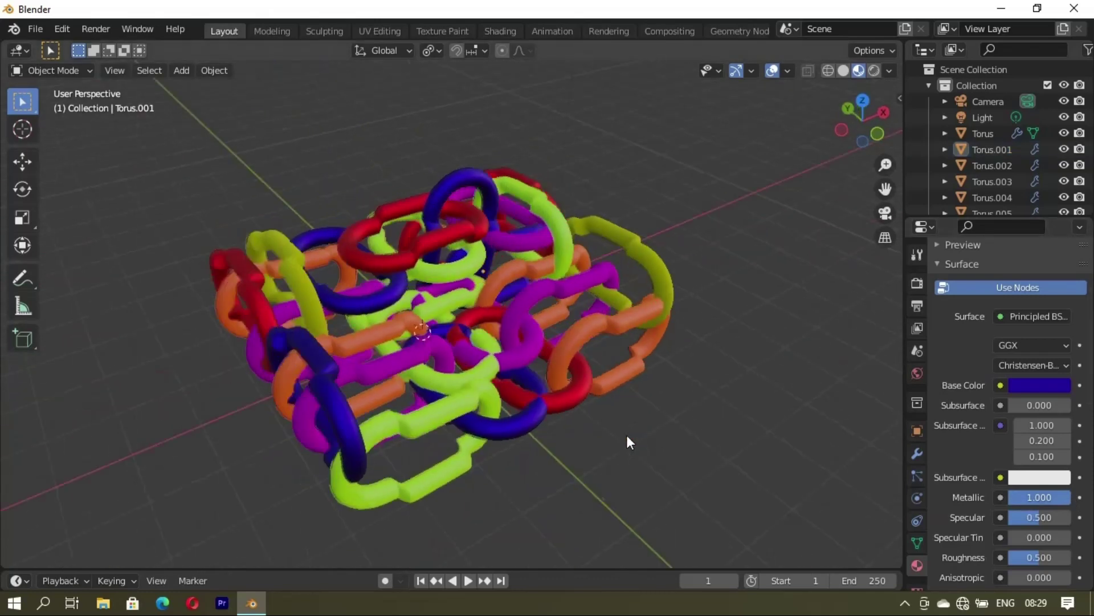
Set the green link's Metallic to 1.000 and Roughness to 0.981
{"action": "middle_click_drag", "start_coordinate": [508, 435], "coordinate": [494, 436]}
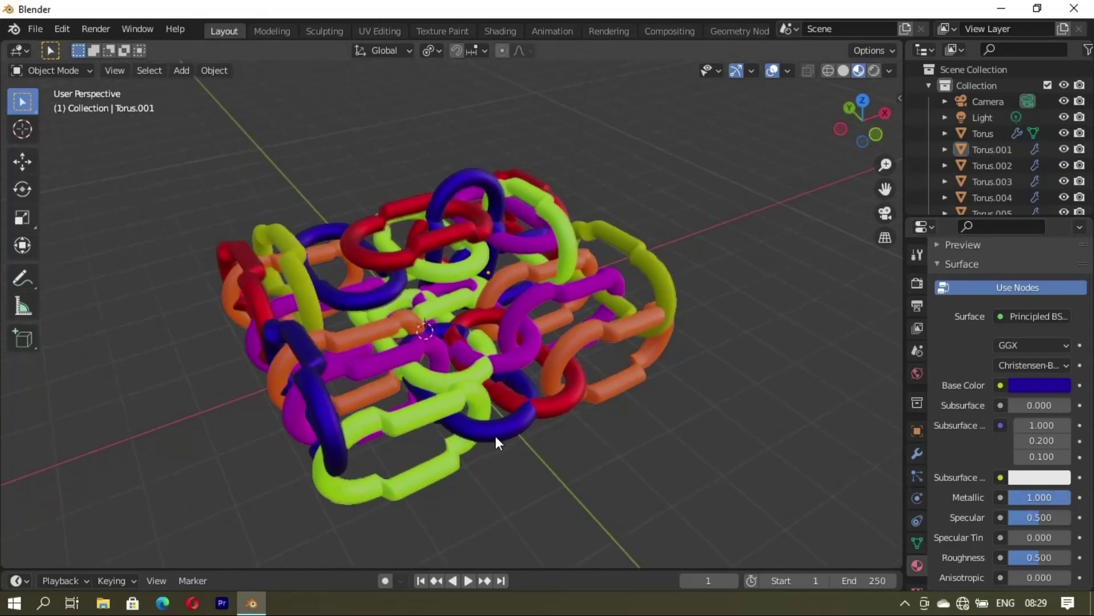
{"action": "left_click", "coordinate": [405, 408]}
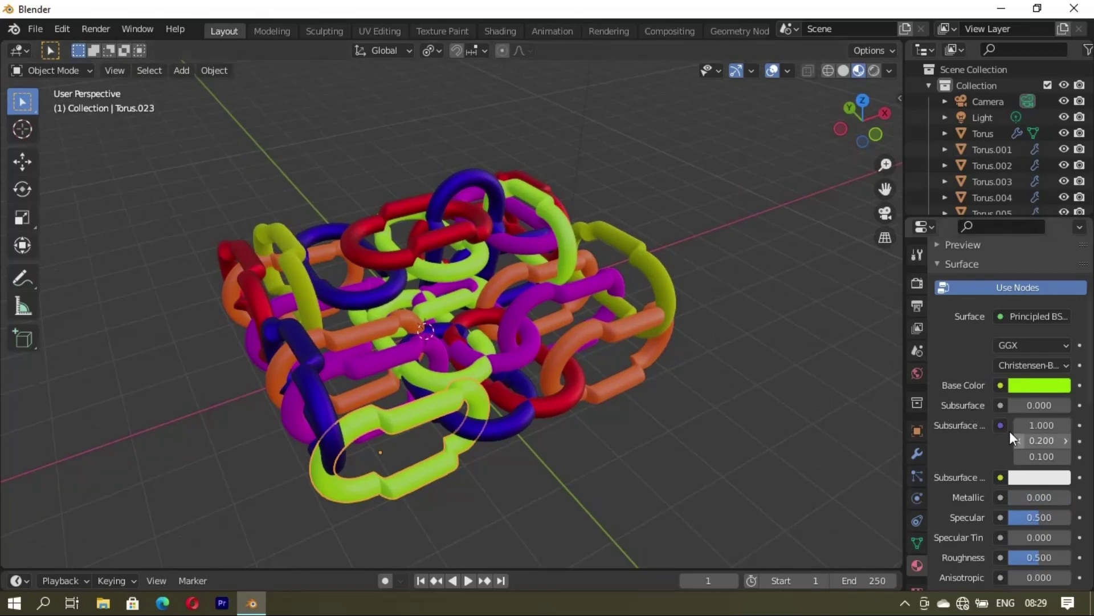
{"action": "left_click_drag", "start_coordinate": [1019, 497], "coordinate": [1072, 497]}
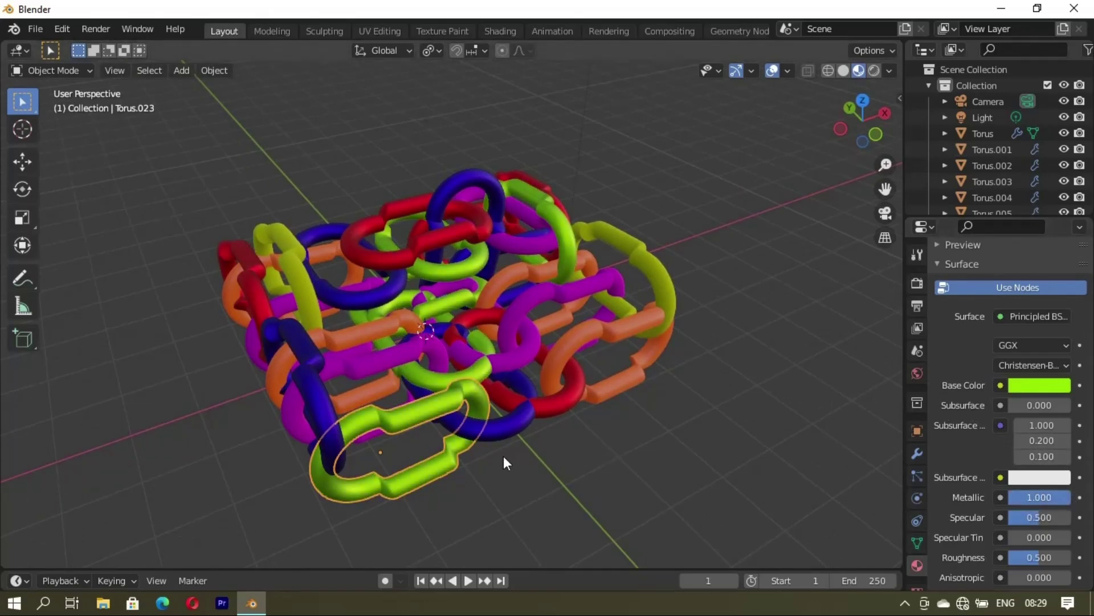
{"action": "mouse_move", "coordinate": [567, 460]}
{"action": "middle_mouse_down"}
{"action": "mouse_move", "coordinate": [637, 456]}
{"action": "mouse_move", "coordinate": [579, 471]}
{"action": "mouse_move", "coordinate": [542, 460]}
{"action": "mouse_move", "coordinate": [730, 466]}
{"action": "middle_mouse_up"}
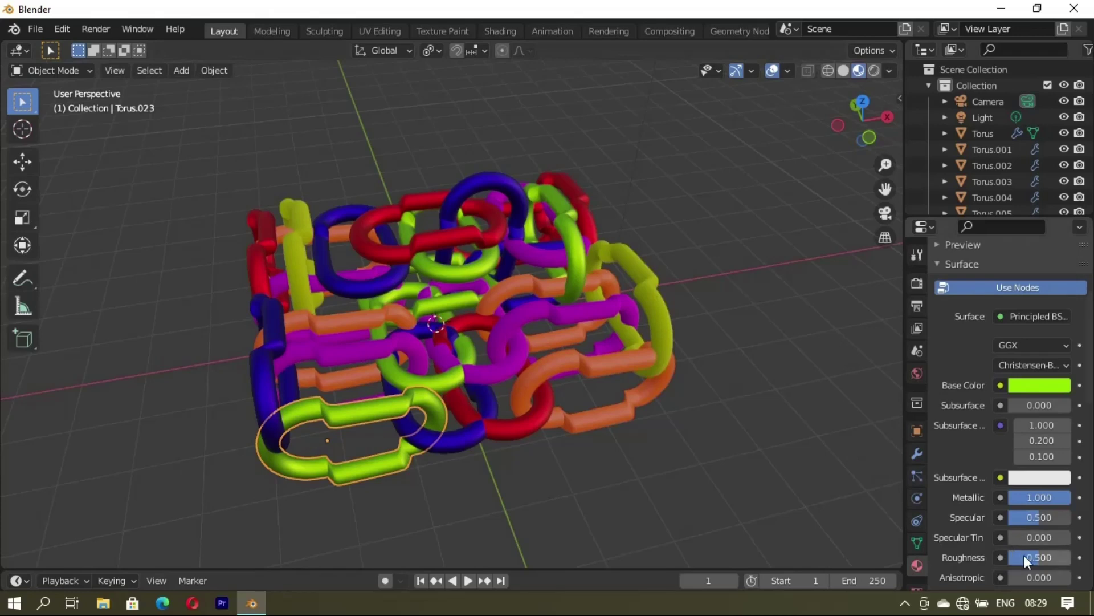
{"action": "left_click_drag", "start_coordinate": [1038, 555], "coordinate": [1079, 551]}
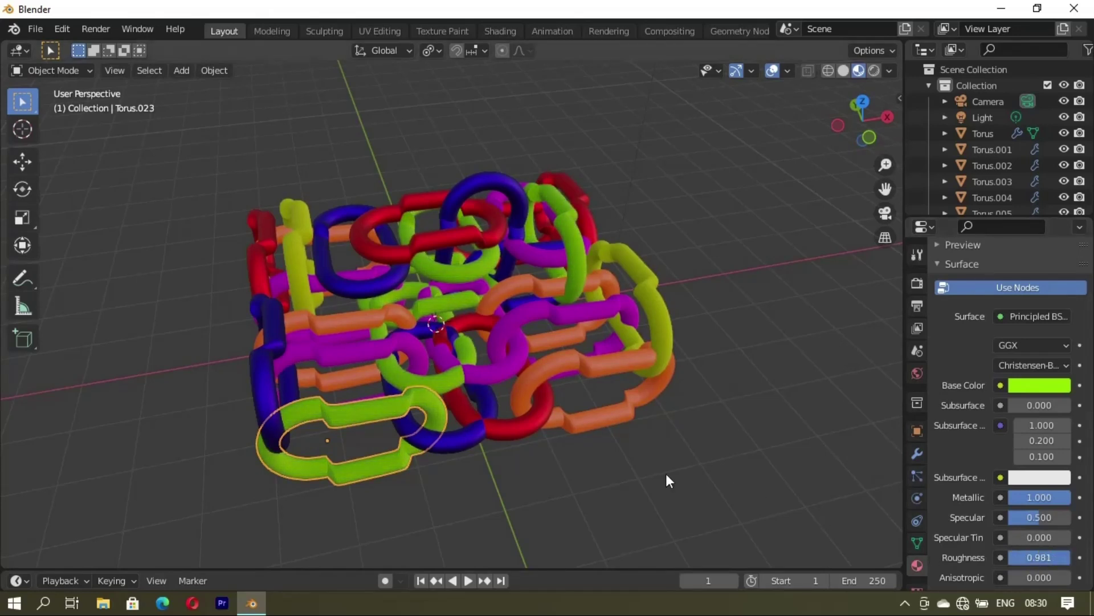
Set the orange kl material on Torus.022 to Metallic 1.000
{"action": "left_click", "coordinate": [600, 419]}
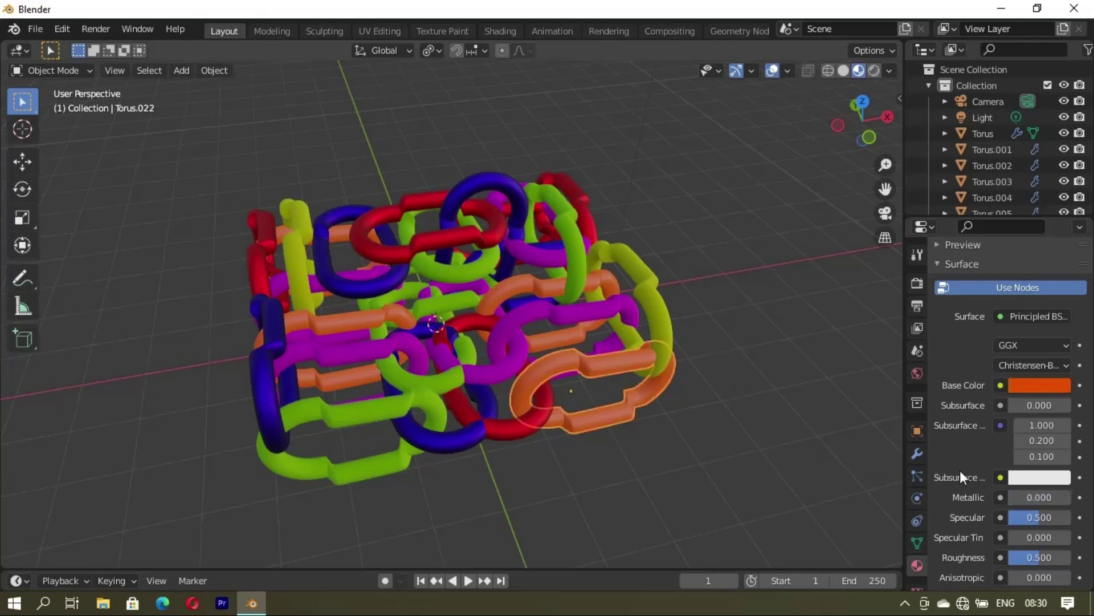
{"action": "left_click_drag", "start_coordinate": [1019, 506], "coordinate": [1089, 504]}
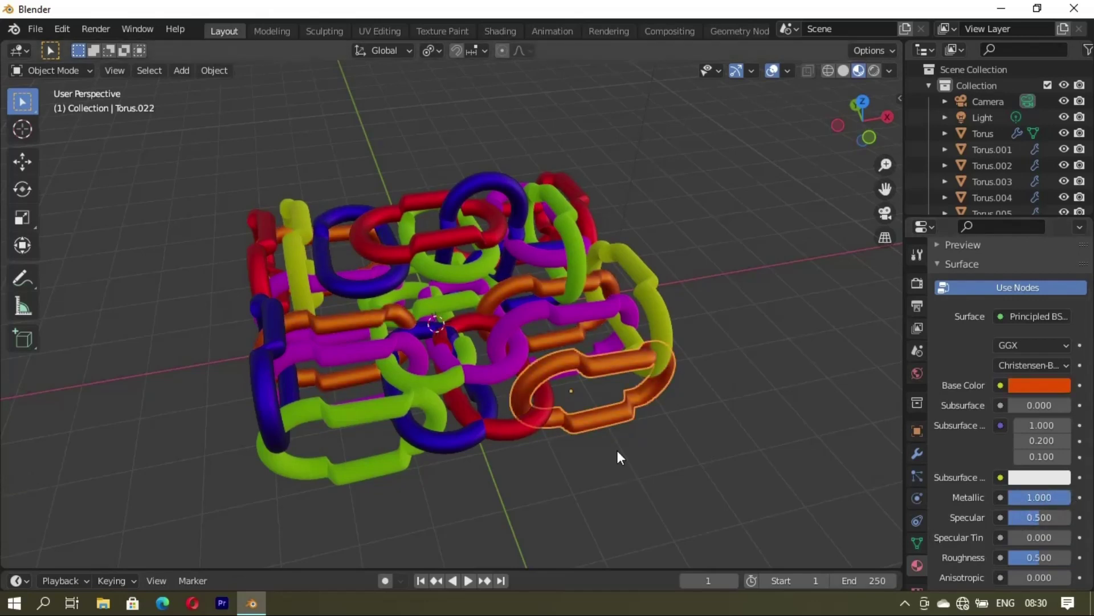
{"action": "left_click", "coordinate": [635, 473]}
{"action": "middle_click_drag", "start_coordinate": [340, 463], "coordinate": [557, 355]}
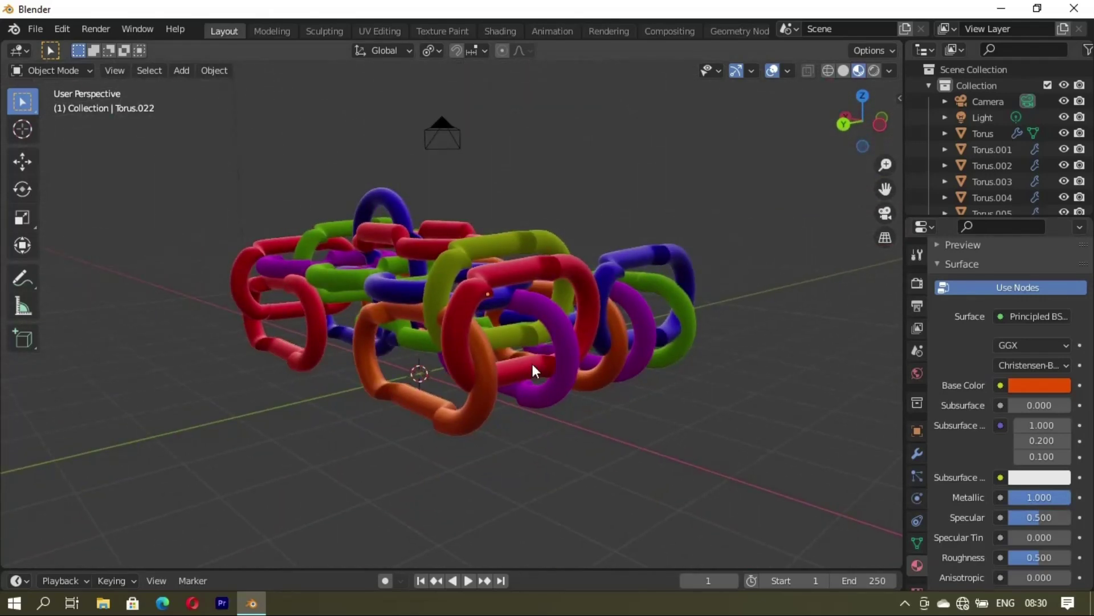
{"action": "mouse_move", "coordinate": [349, 403]}
{"action": "middle_mouse_down"}
{"action": "mouse_move", "coordinate": [511, 459]}
{"action": "mouse_move", "coordinate": [518, 418]}
{"action": "mouse_move", "coordinate": [392, 431]}
{"action": "mouse_move", "coordinate": [345, 399]}
{"action": "mouse_move", "coordinate": [569, 406]}
{"action": "mouse_move", "coordinate": [563, 430]}
{"action": "mouse_move", "coordinate": [574, 431]}
{"action": "mouse_move", "coordinate": [611, 397]}
{"action": "mouse_move", "coordinate": [570, 395]}
{"action": "middle_mouse_up"}
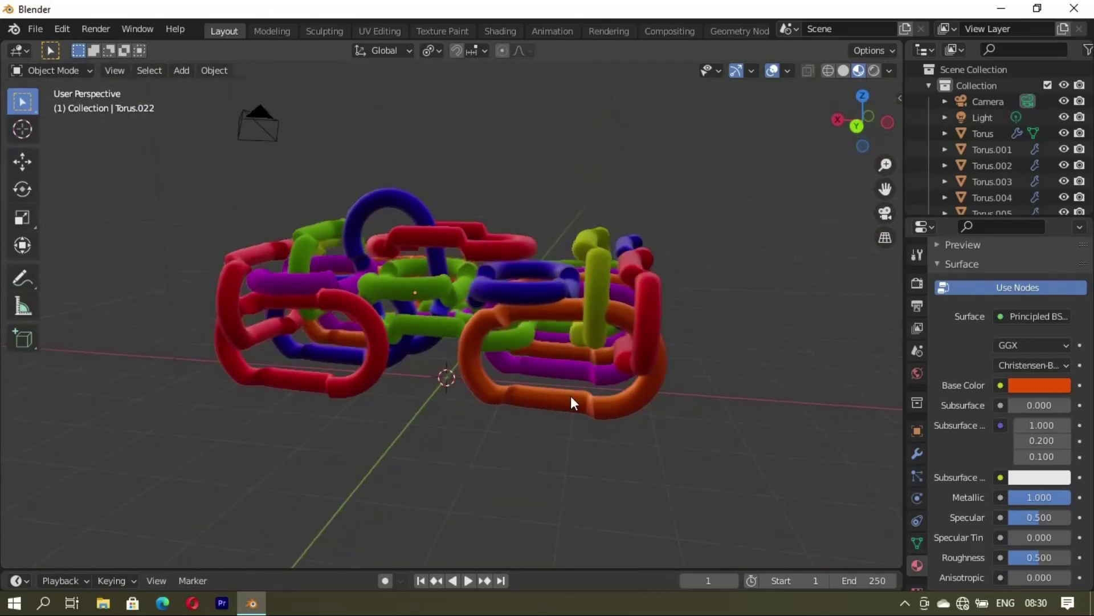
Duplicate the green link as Torus.027, shifted about 0.16 m along Y
{"action": "left_click", "coordinate": [439, 323]}
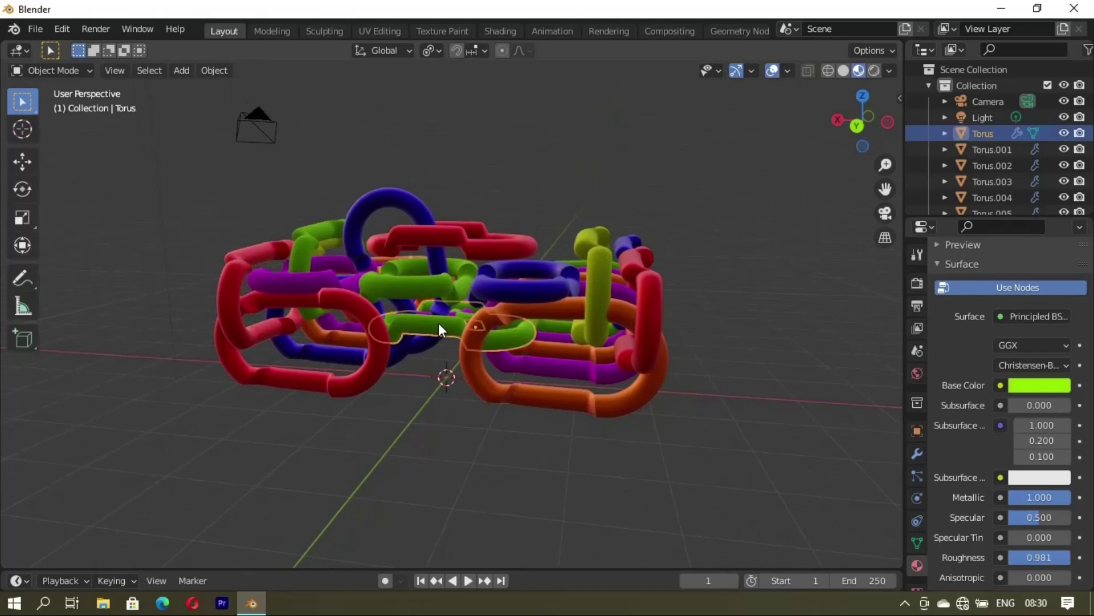
{"action": "key", "text": "shift+d"}
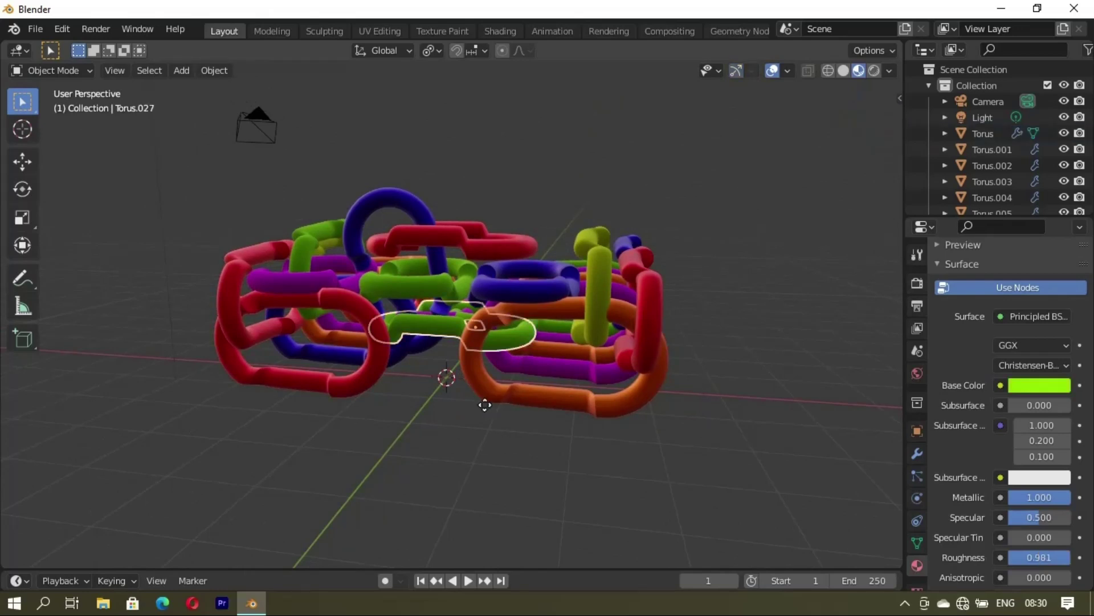
{"action": "key", "text": "x"}
{"action": "key", "text": "y"}
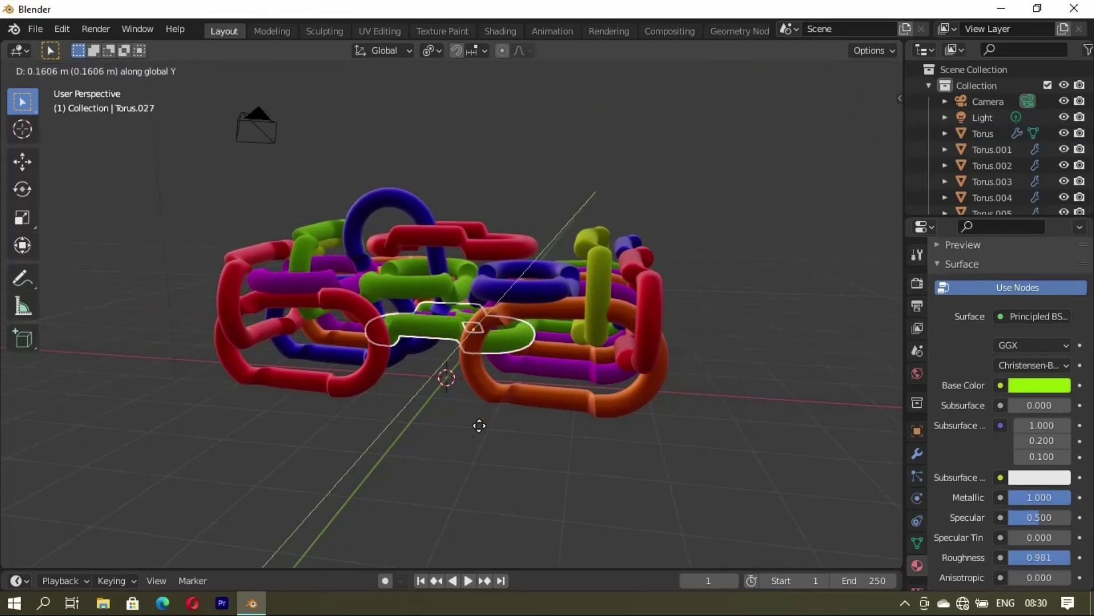
{"action": "left_click", "coordinate": [472, 448]}
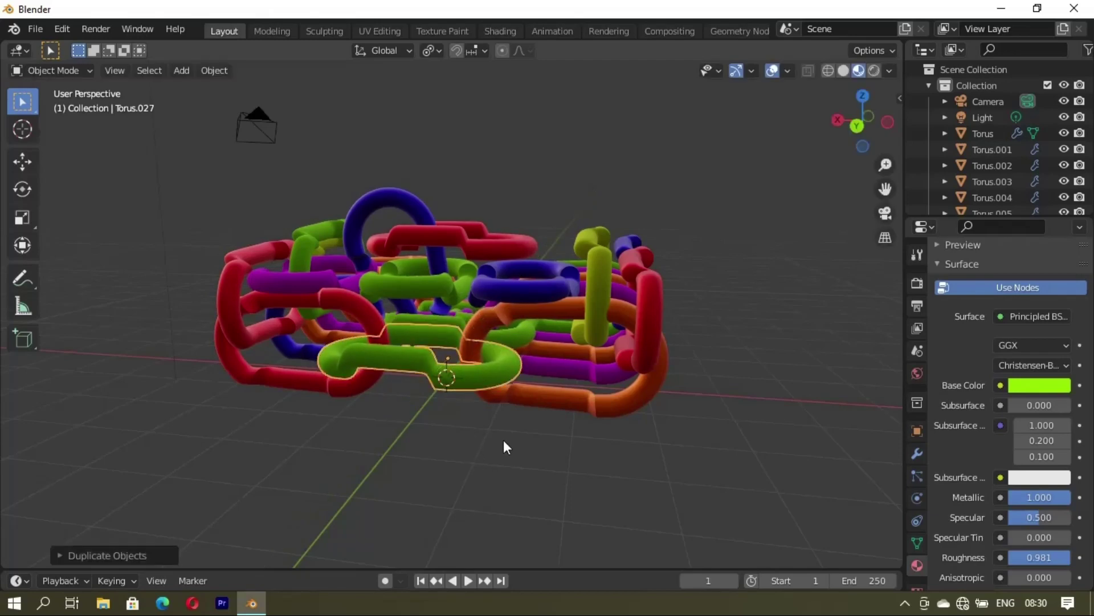
{"action": "left_click", "coordinate": [411, 464]}
{"action": "mouse_move", "coordinate": [410, 464]}
{"action": "middle_mouse_down"}
{"action": "mouse_move", "coordinate": [567, 535]}
{"action": "mouse_move", "coordinate": [663, 539]}
{"action": "mouse_move", "coordinate": [556, 446]}
{"action": "mouse_move", "coordinate": [714, 510]}
{"action": "mouse_move", "coordinate": [306, 412]}
{"action": "mouse_move", "coordinate": [490, 450]}
{"action": "mouse_move", "coordinate": [501, 490]}
{"action": "mouse_move", "coordinate": [415, 450]}
{"action": "mouse_move", "coordinate": [392, 426]}
{"action": "middle_mouse_up"}
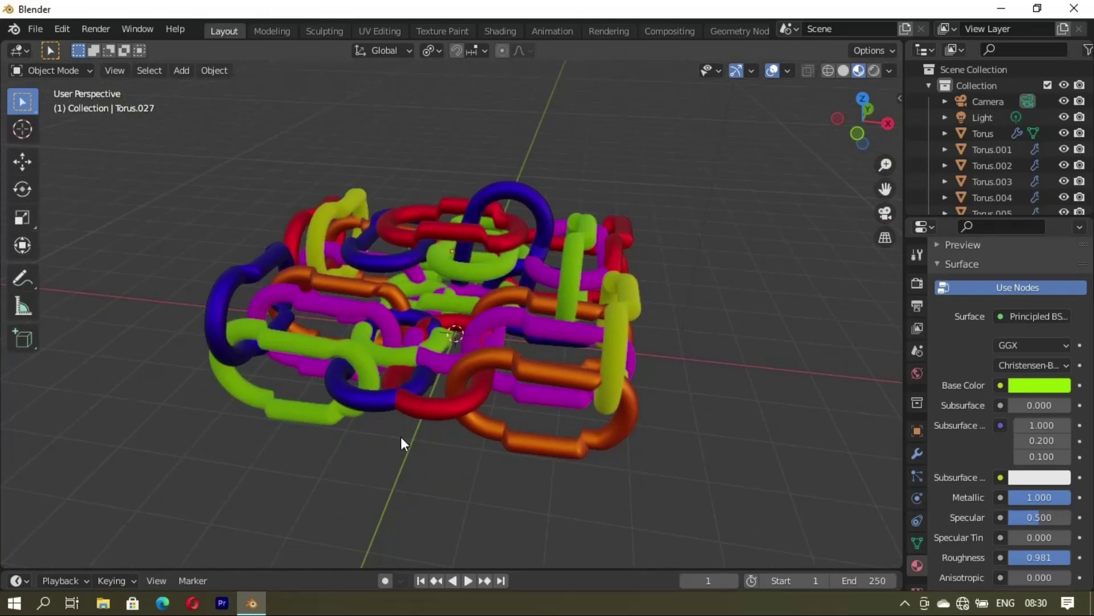
Add a plane under the chain pile, scaled to 6.861 (13.7 m square)
{"action": "key", "text": "shift+a"}
{"action": "mouse_move", "coordinate": [319, 265]}
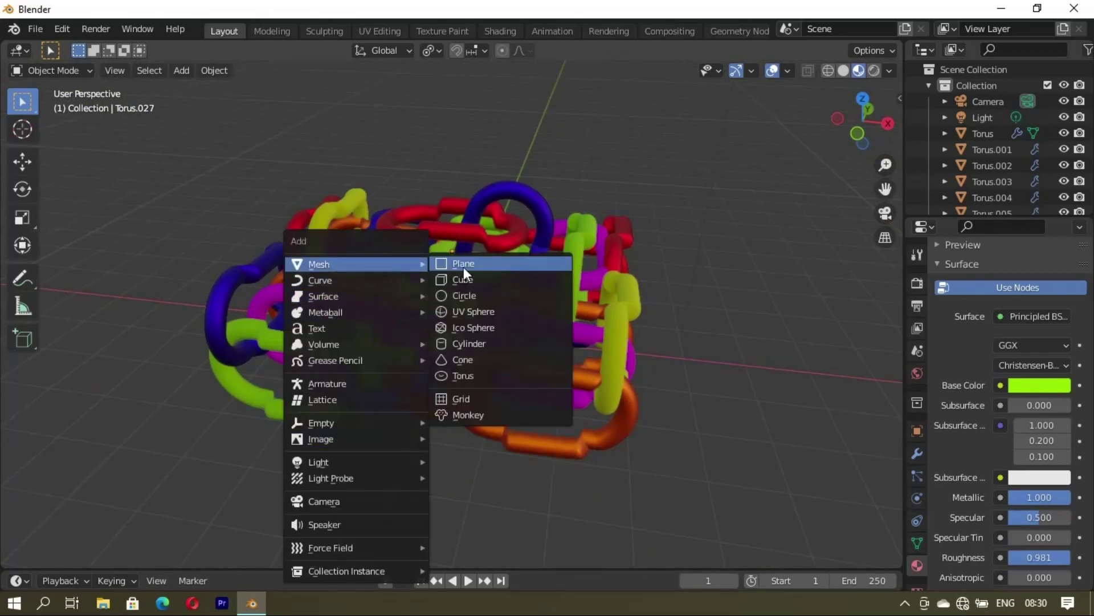
{"action": "left_click", "coordinate": [465, 267]}
{"action": "key", "text": "s"}
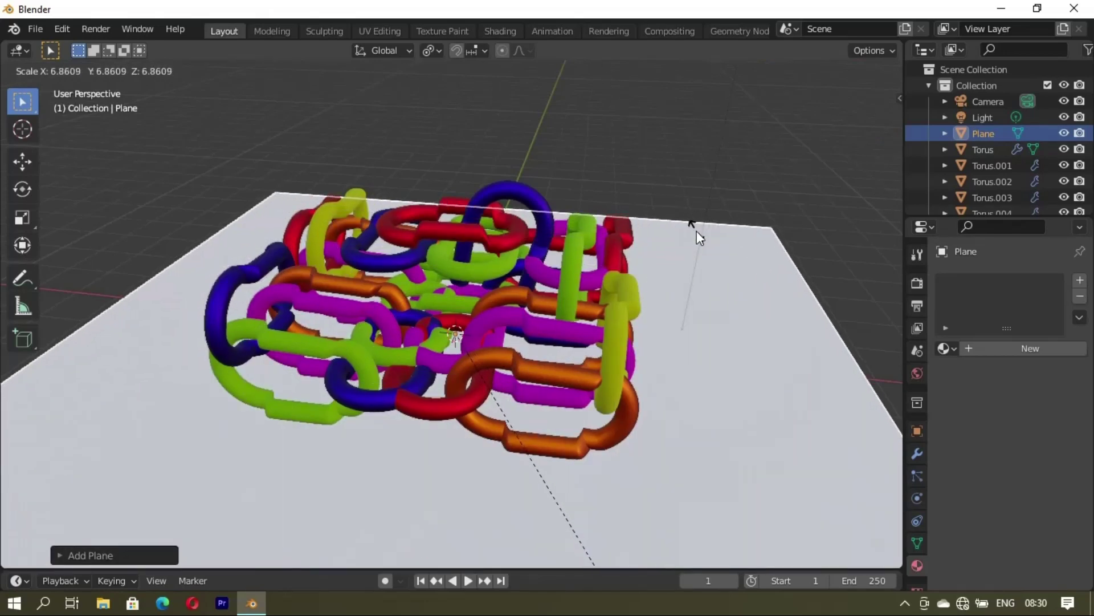
{"action": "left_click", "coordinate": [697, 231]}
Switch to the camera view to frame the scene
{"action": "scroll", "coordinate": [573, 262], "scroll_direction": "down", "scroll_amount": 3}
{"action": "mouse_move", "coordinate": [446, 361]}
{"action": "middle_mouse_down"}
{"action": "mouse_move", "coordinate": [454, 376]}
{"action": "mouse_move", "coordinate": [498, 382]}
{"action": "mouse_move", "coordinate": [544, 371]}
{"action": "middle_mouse_up"}
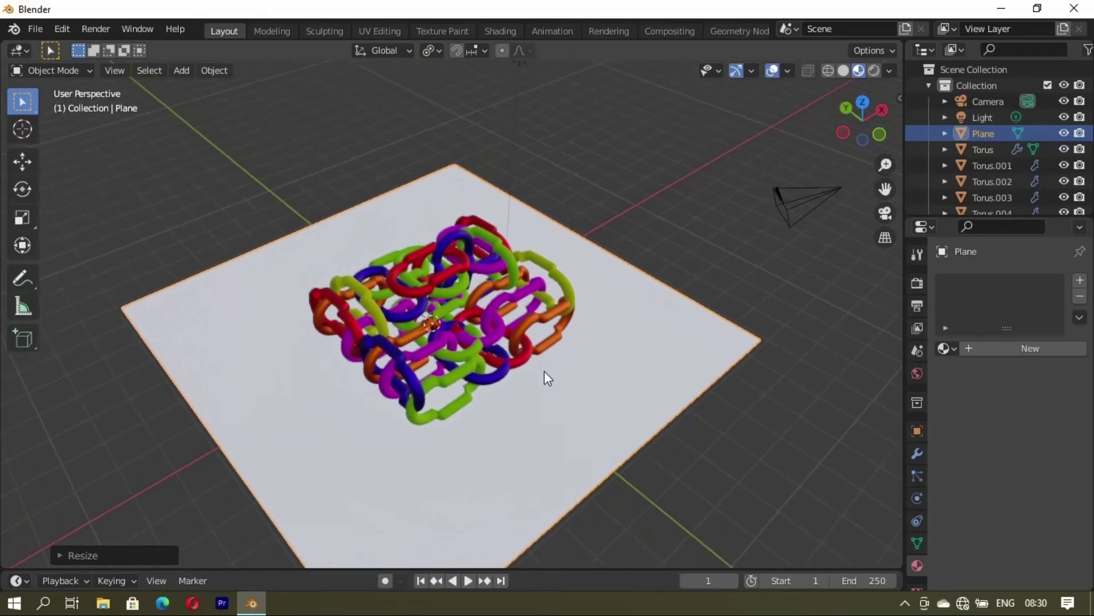
{"action": "key", "text": "KP_0"}
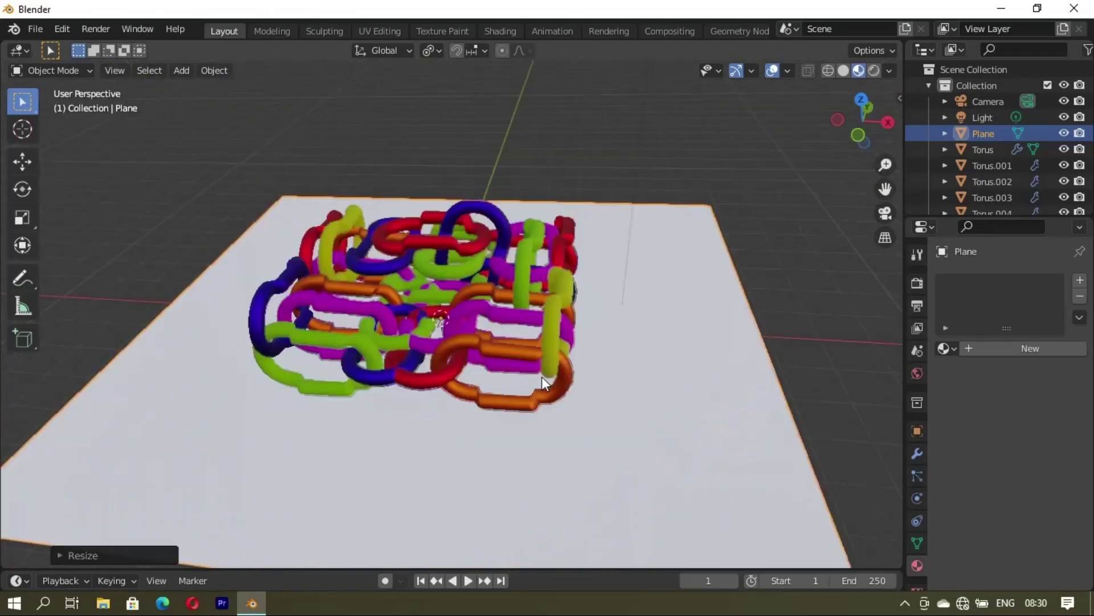
Lock the camera to the view and tilt it to look down on the chain pile
{"action": "key", "text": "n"}
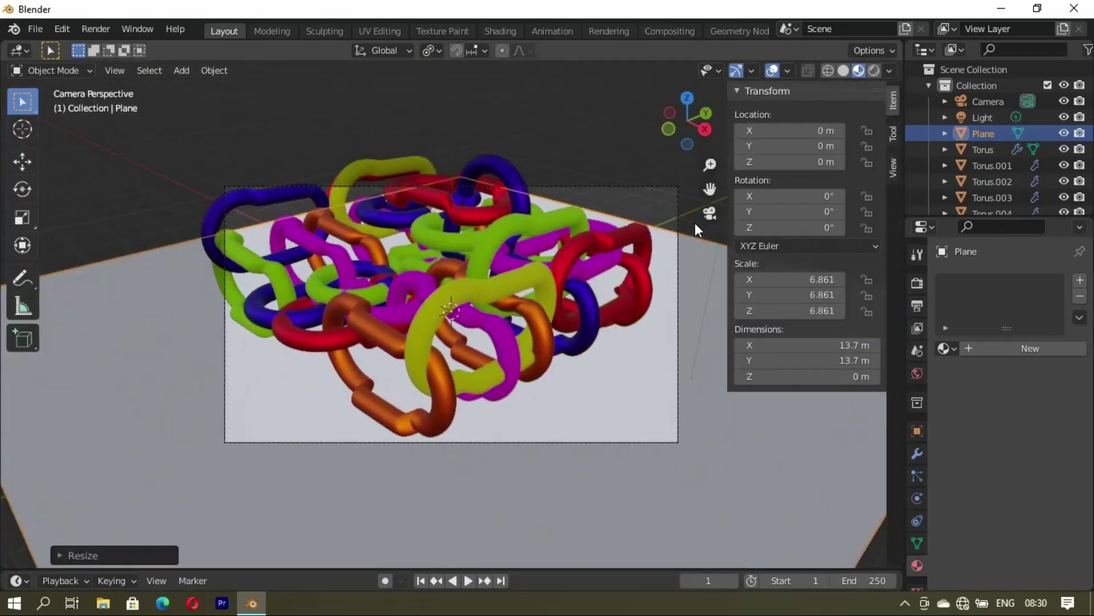
{"action": "left_click", "coordinate": [892, 167]}
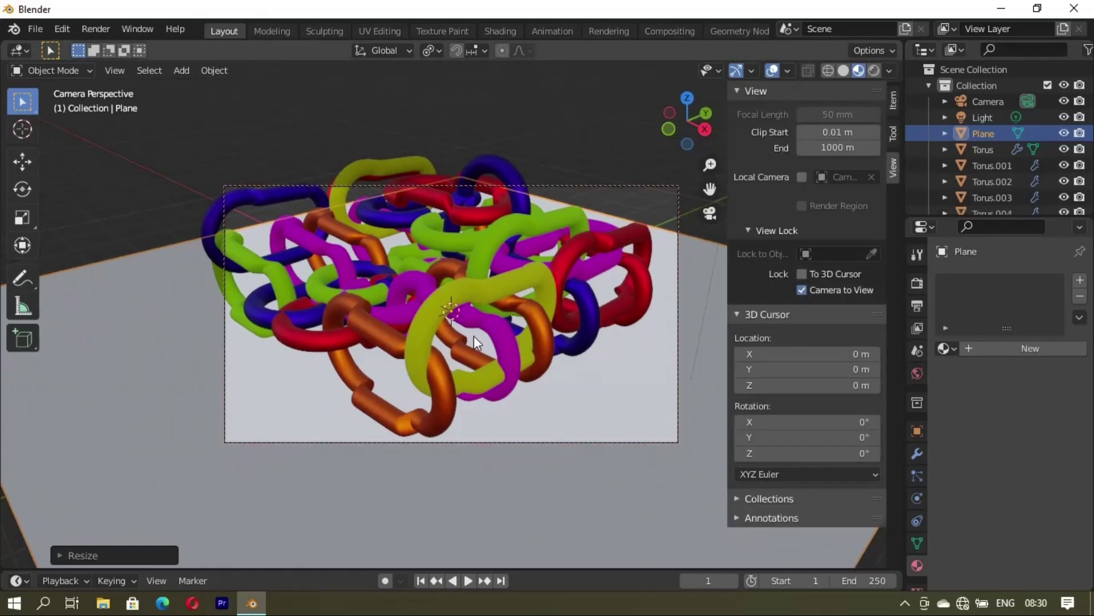
{"action": "mouse_move", "coordinate": [473, 336]}
{"action": "middle_mouse_down"}
{"action": "mouse_move", "coordinate": [477, 371]}
{"action": "mouse_move", "coordinate": [478, 360]}
{"action": "middle_mouse_up"}
{"action": "key", "text": "n"}
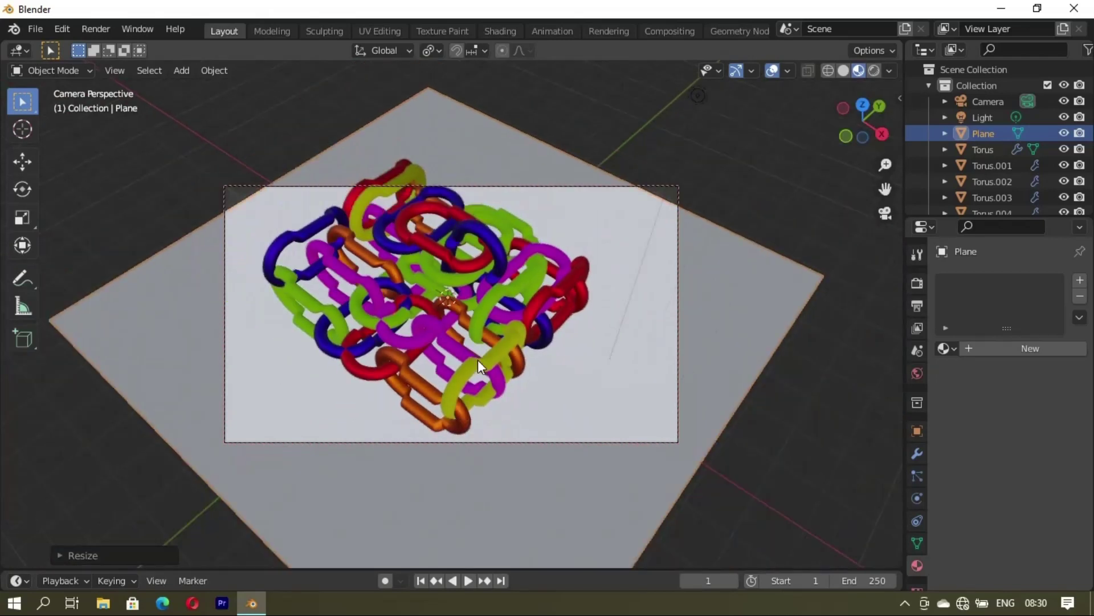
Enlarge the ground plane again, refit the whole pile in camera, and add a new plane material
{"action": "key", "text": "s"}
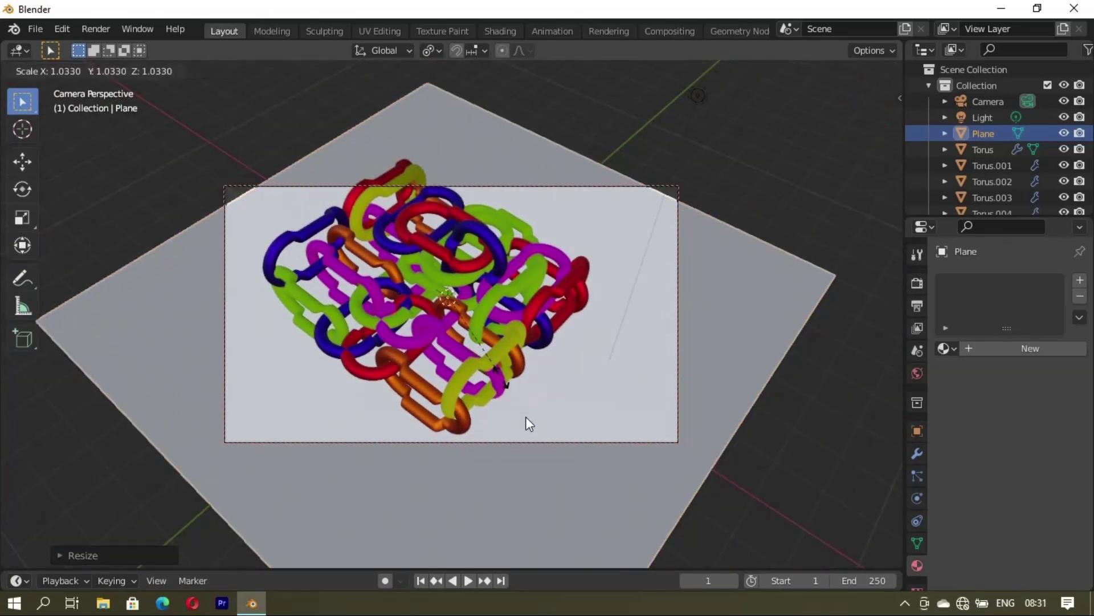
{"action": "left_click", "coordinate": [548, 441]}
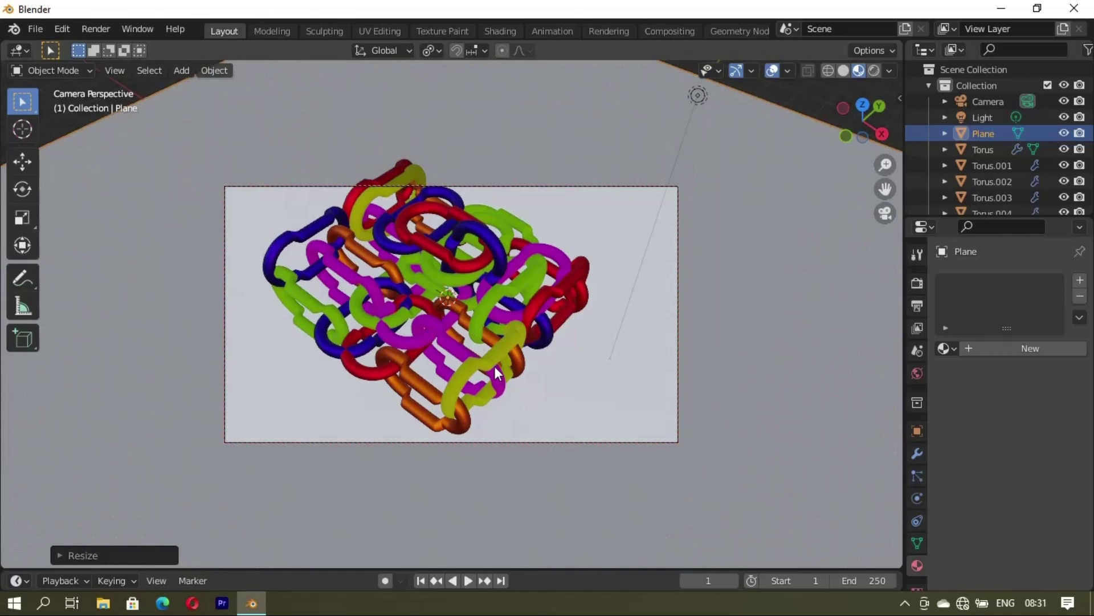
{"action": "mouse_move", "coordinate": [494, 366]}
{"action": "middle_mouse_down"}
{"action": "mouse_move", "coordinate": [462, 348]}
{"action": "mouse_move", "coordinate": [482, 352]}
{"action": "middle_mouse_up"}
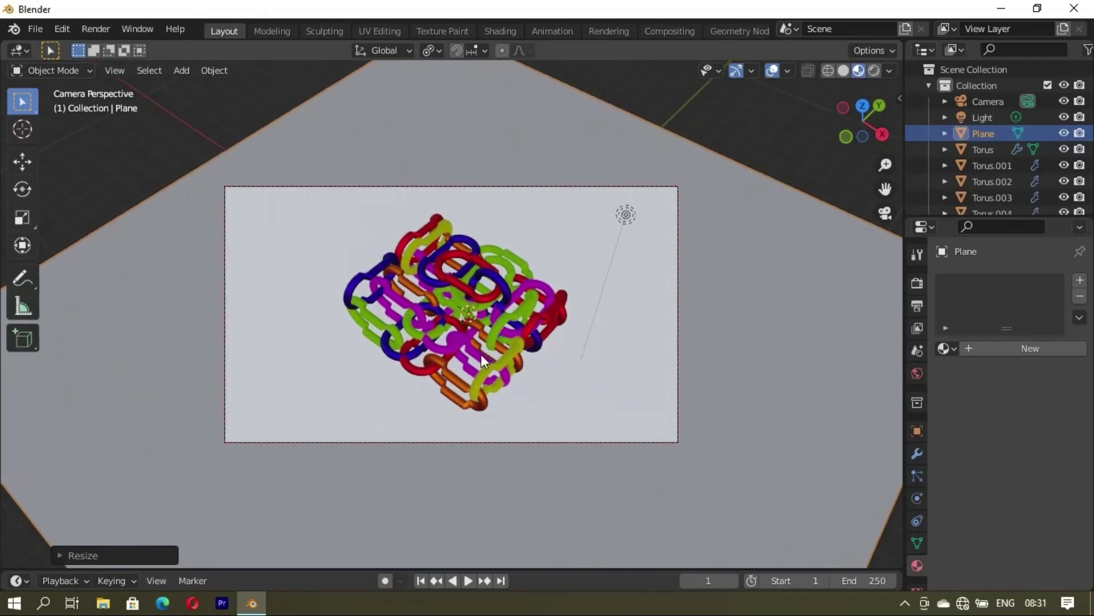
{"action": "middle_click_drag", "start_coordinate": [471, 357], "coordinate": [475, 353]}
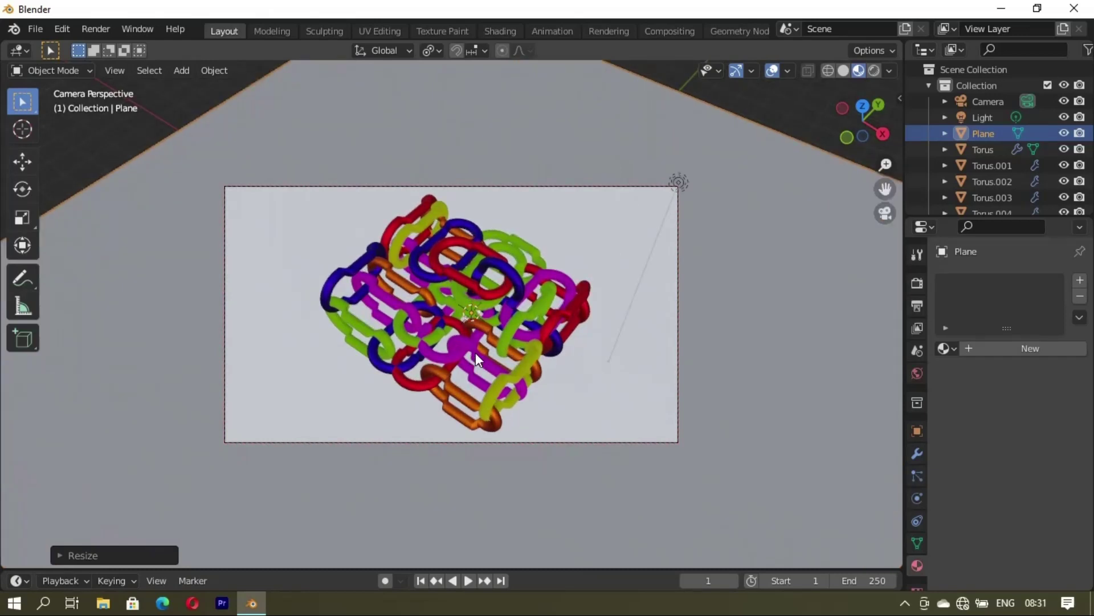
{"action": "middle_click_drag", "start_coordinate": [476, 352], "coordinate": [475, 352]}
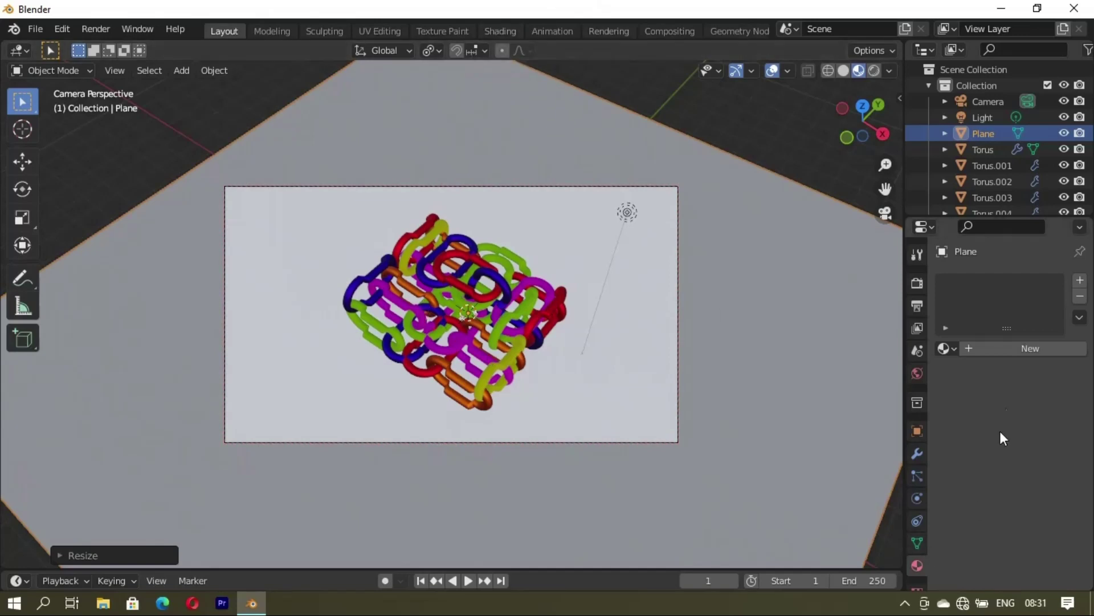
{"action": "left_click", "coordinate": [1008, 345]}
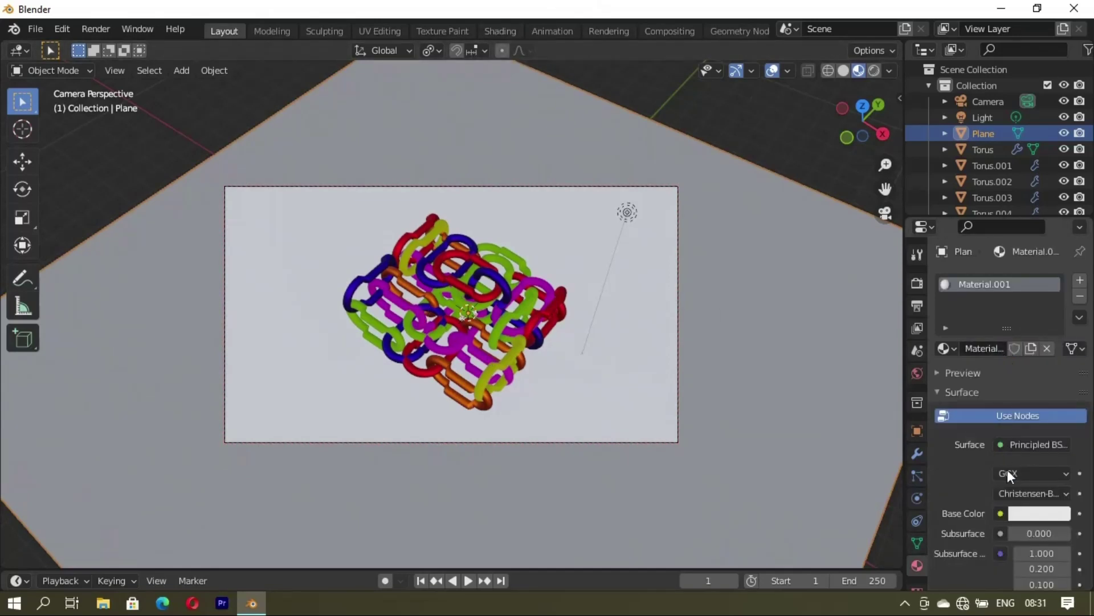
Set the floor material Material.001's base colour to black
{"action": "left_click", "coordinate": [1030, 513]}
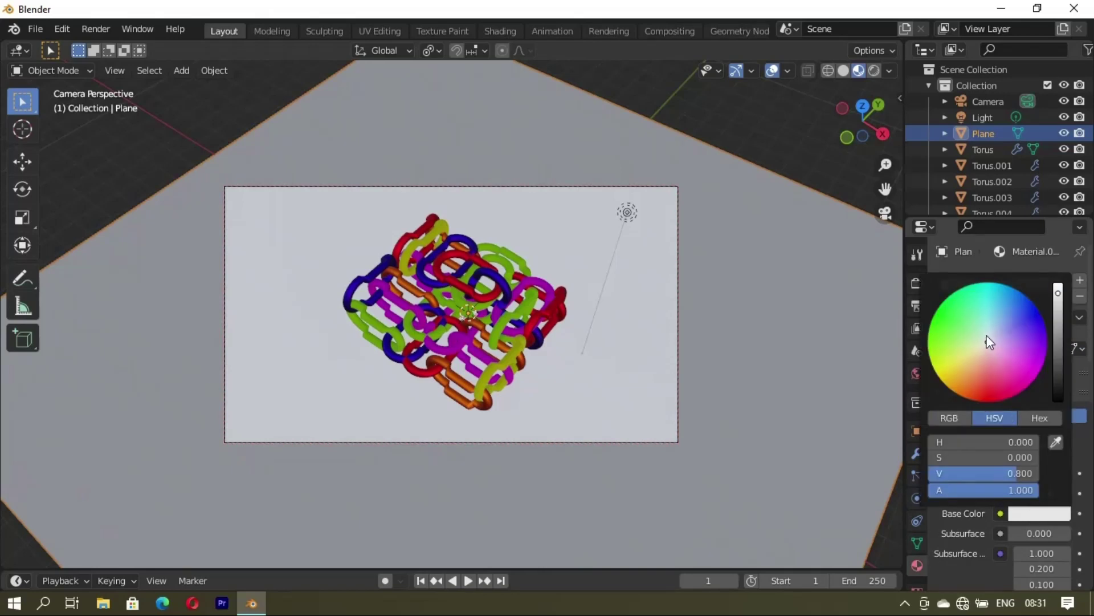
{"action": "mouse_move", "coordinate": [990, 342]}
{"action": "left_mouse_down"}
{"action": "mouse_move", "coordinate": [1023, 445]}
{"action": "mouse_move", "coordinate": [1008, 398]}
{"action": "left_mouse_up"}
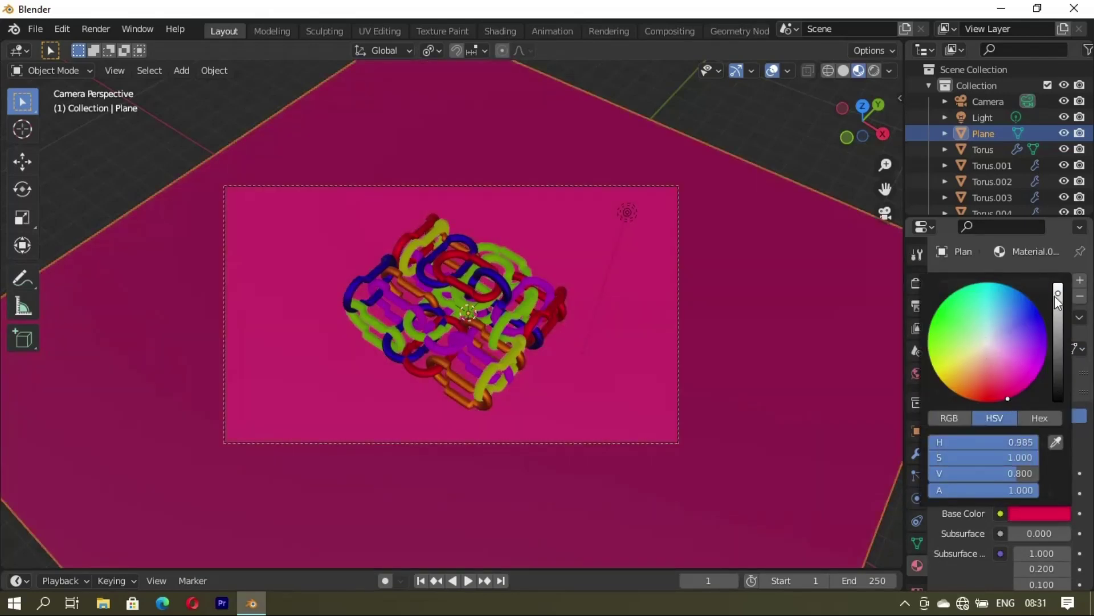
{"action": "left_click_drag", "start_coordinate": [1058, 295], "coordinate": [1059, 399]}
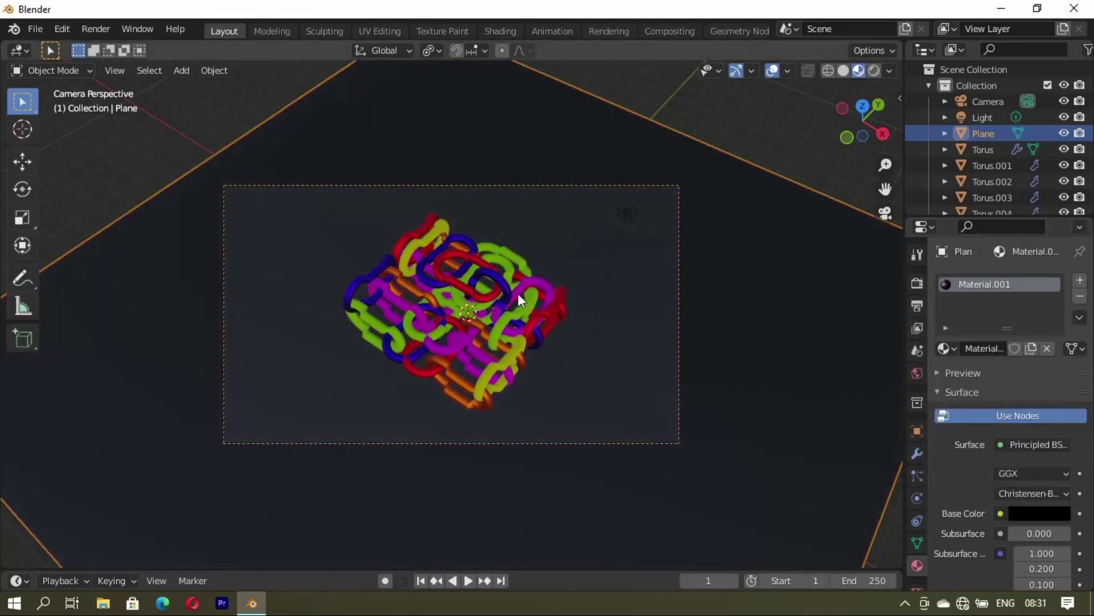
Leave camera view and orbit to a closer, low side view of the pile
{"action": "mouse_move", "coordinate": [518, 293]}
{"action": "middle_mouse_down"}
{"action": "mouse_move", "coordinate": [477, 273]}
{"action": "mouse_move", "coordinate": [494, 302]}
{"action": "mouse_move", "coordinate": [458, 330]}
{"action": "mouse_move", "coordinate": [409, 324]}
{"action": "mouse_move", "coordinate": [398, 303]}
{"action": "middle_mouse_up"}
{"action": "key", "text": "alt+a"}
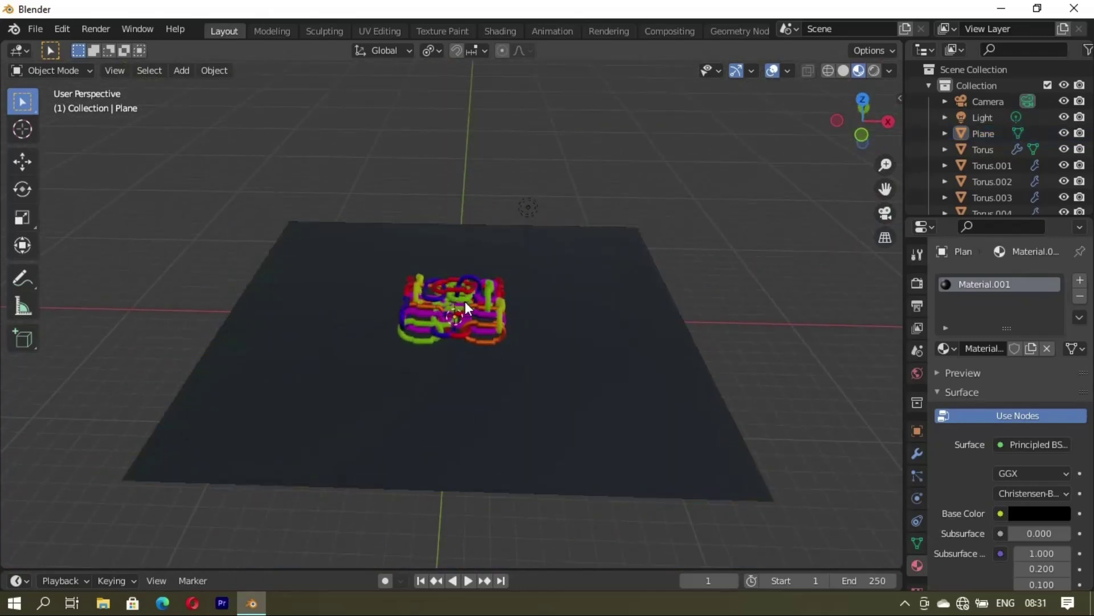
{"action": "scroll", "coordinate": [465, 307], "scroll_direction": "up", "scroll_amount": 2}
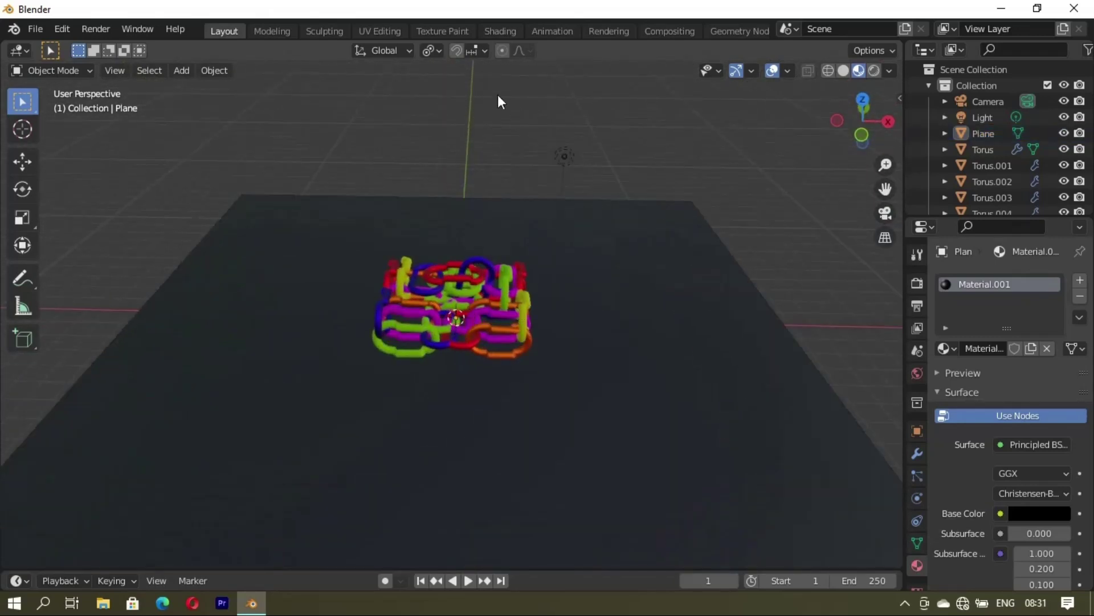
In rendered preview, duplicate the overhead point light and move the copy left along X
{"action": "left_click", "coordinate": [872, 70]}
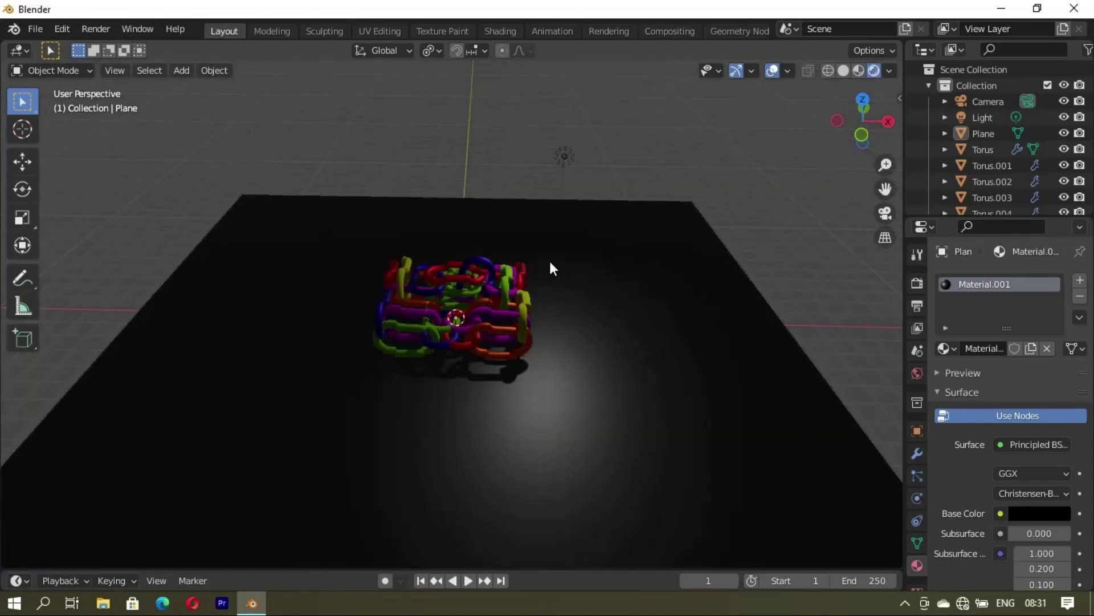
{"action": "left_click", "coordinate": [564, 157]}
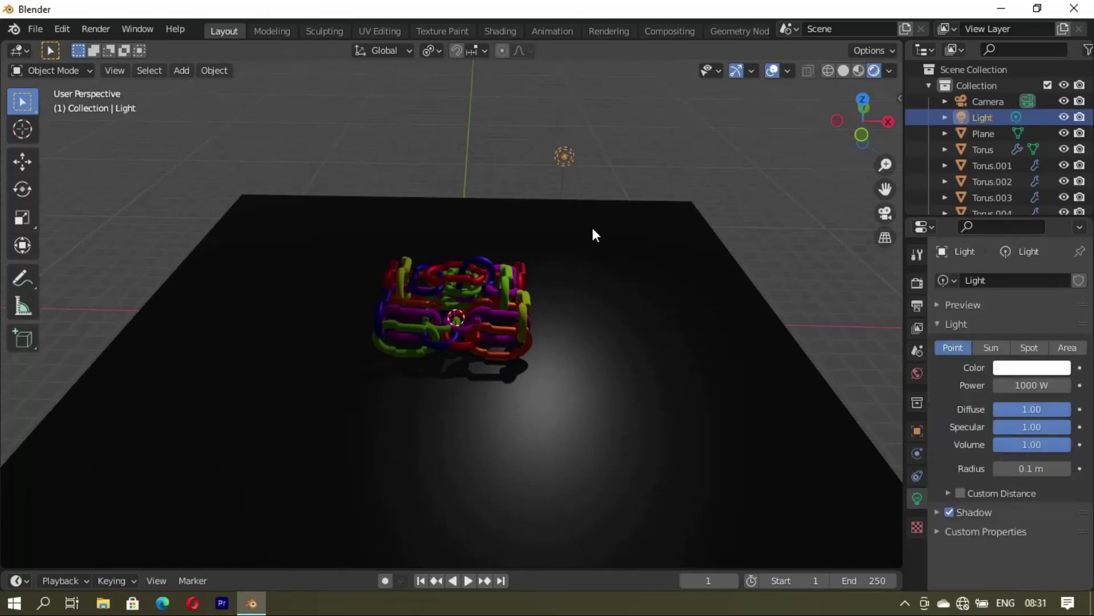
{"action": "key", "text": "shift+d"}
{"action": "key", "text": "x"}
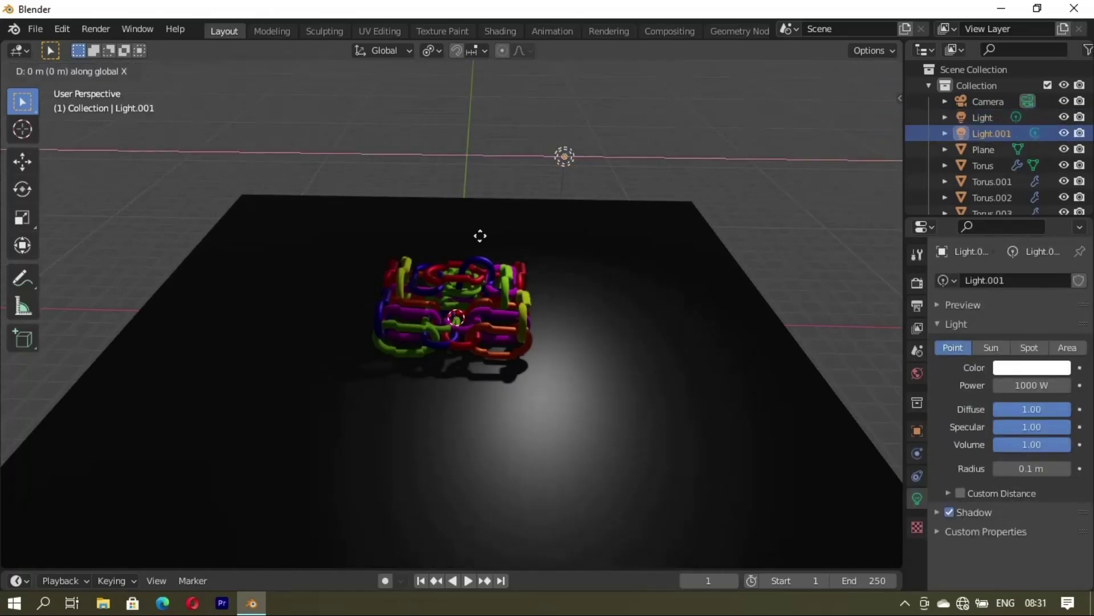
{"action": "left_click", "coordinate": [446, 236]}
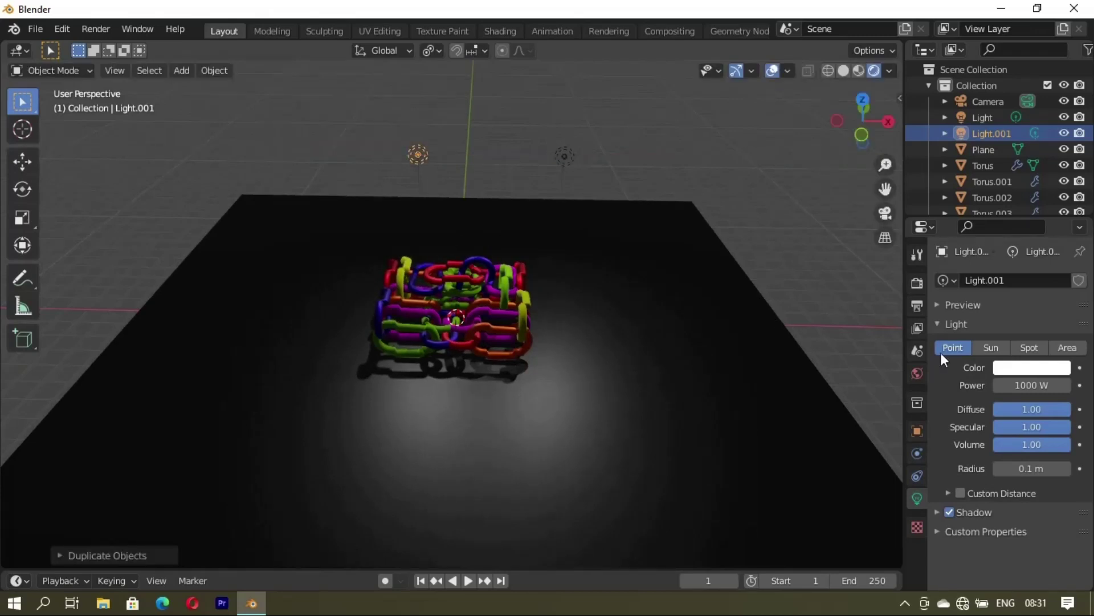
Tint the duplicated light pink-magenta and the original light yellow-green
{"action": "left_click", "coordinate": [1018, 367]}
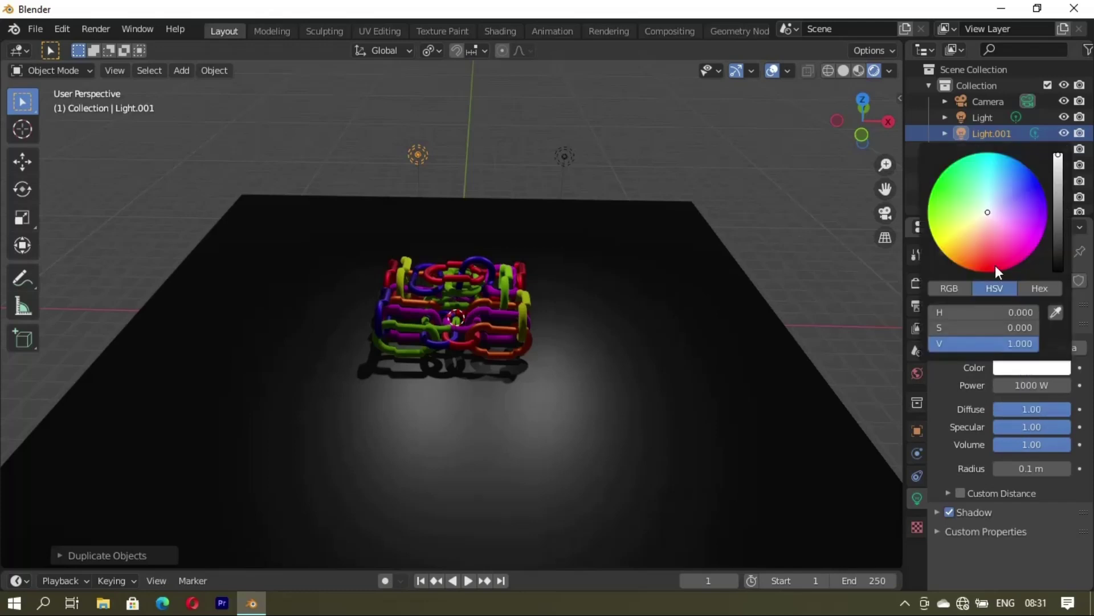
{"action": "left_click", "coordinate": [1010, 234]}
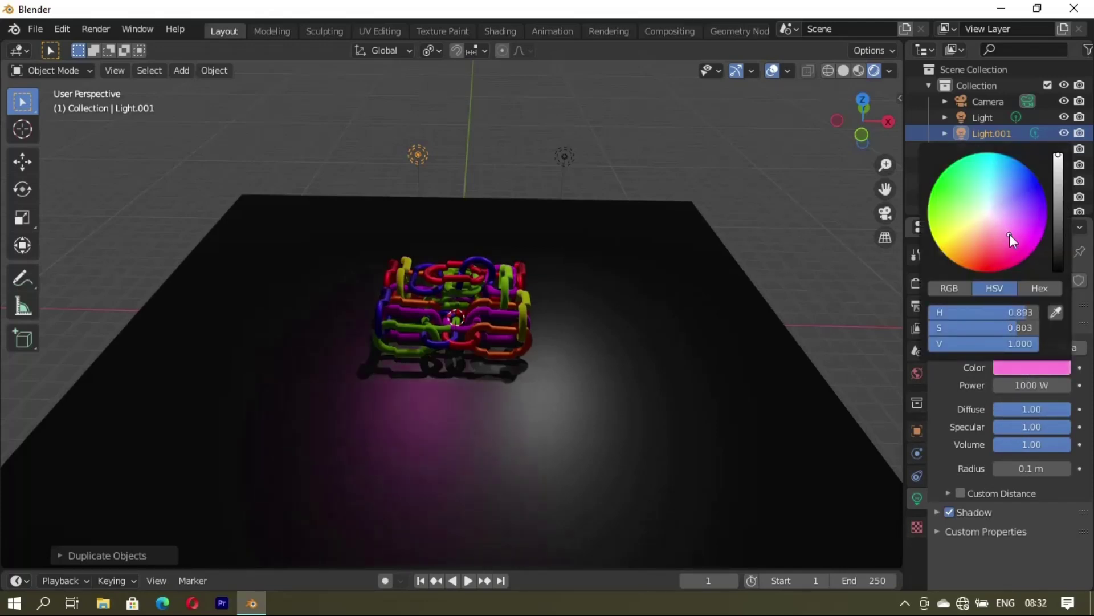
{"action": "left_click", "coordinate": [563, 157]}
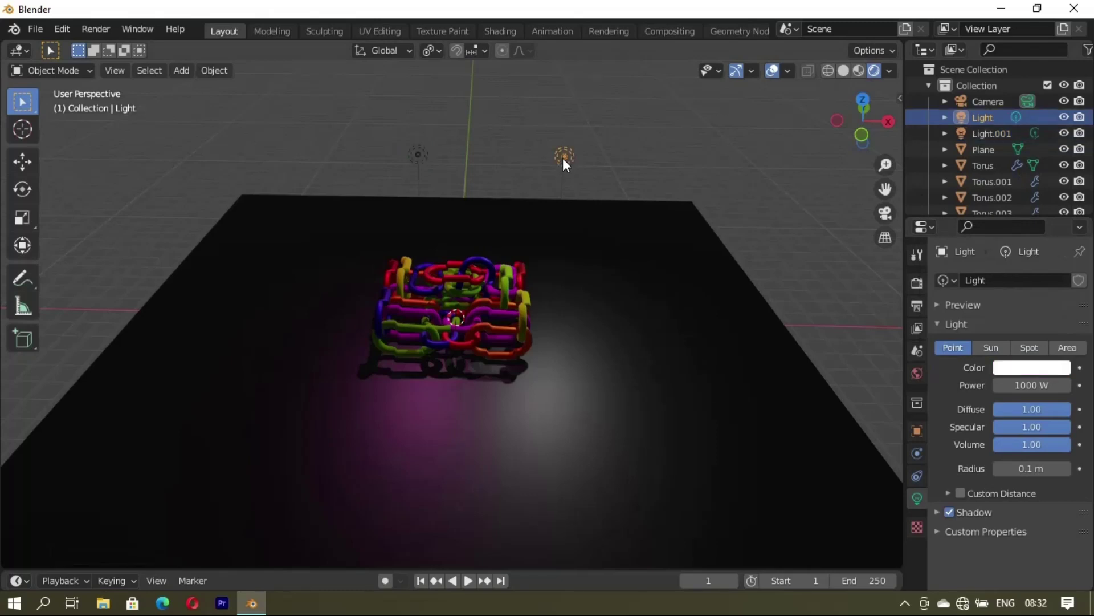
{"action": "left_click", "coordinate": [1025, 367]}
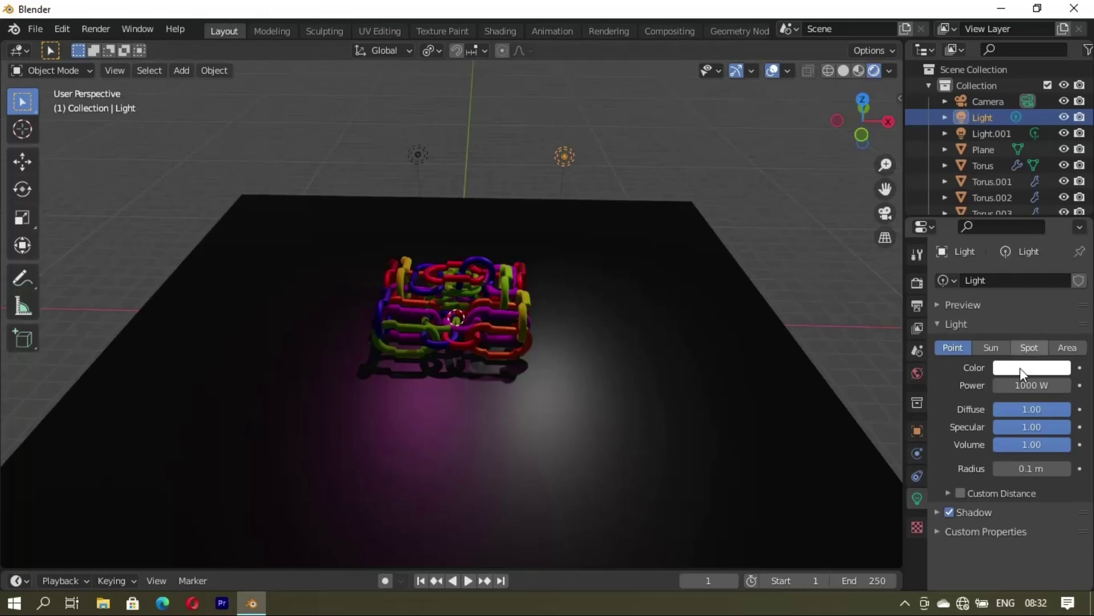
{"action": "left_click", "coordinate": [1026, 367]}
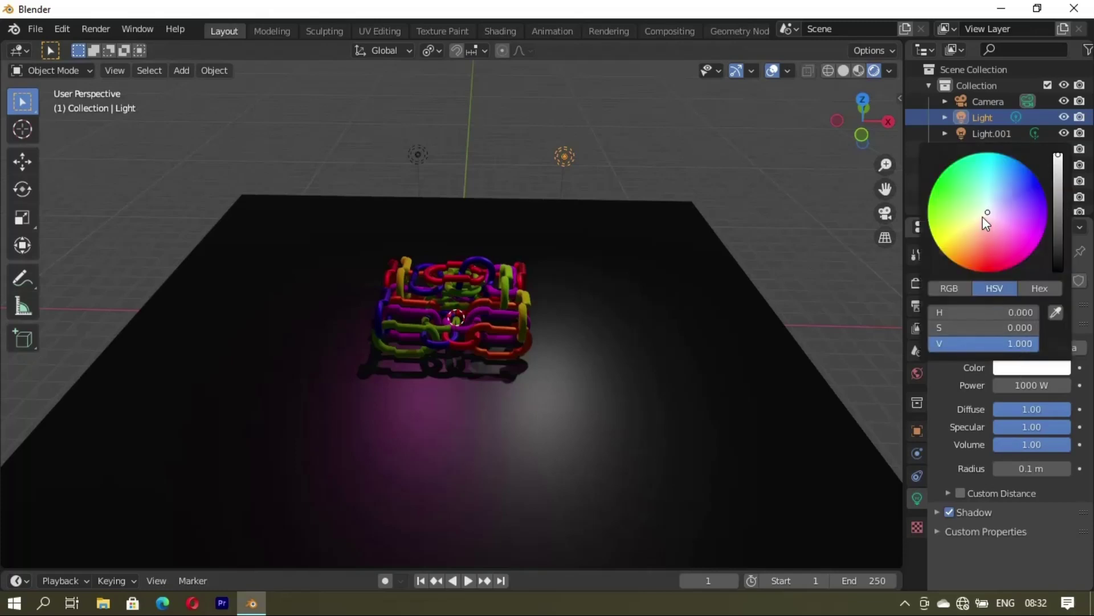
{"action": "left_click_drag", "start_coordinate": [987, 212], "coordinate": [953, 222]}
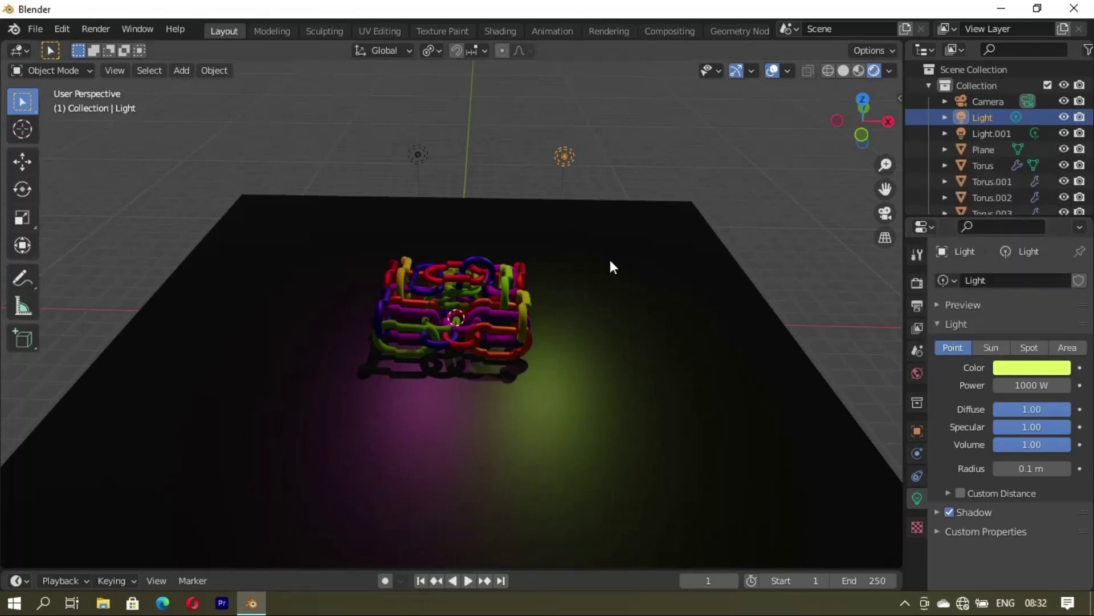
Duplicate the yellow-green light and move the copy along X as a third light
{"action": "key", "text": "shift+d"}
{"action": "key", "text": "x"}
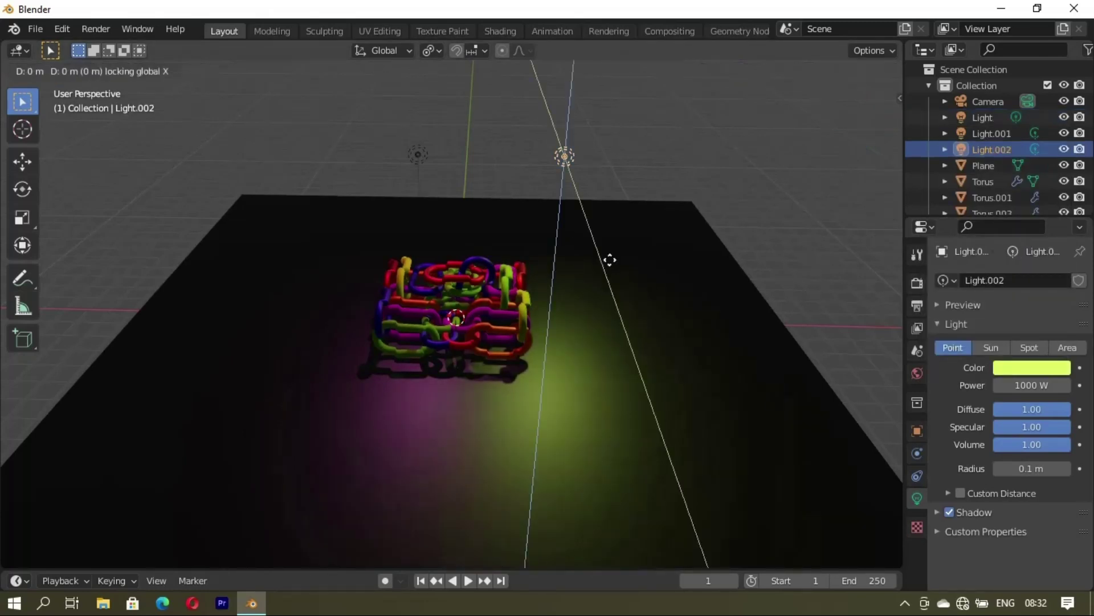
{"action": "key", "text": "x"}
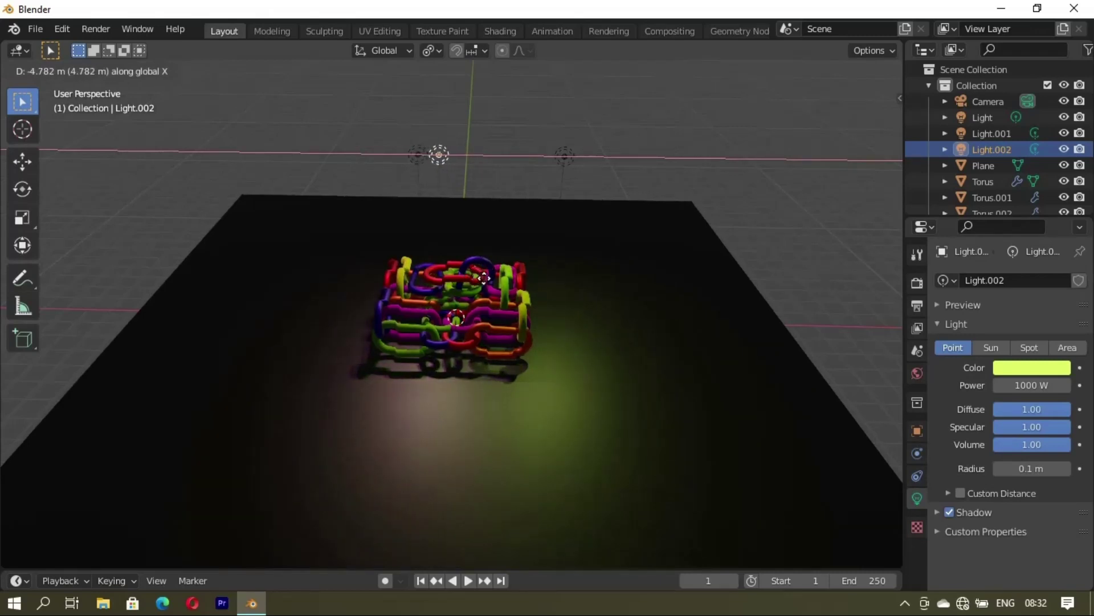
{"action": "left_click", "coordinate": [484, 278]}
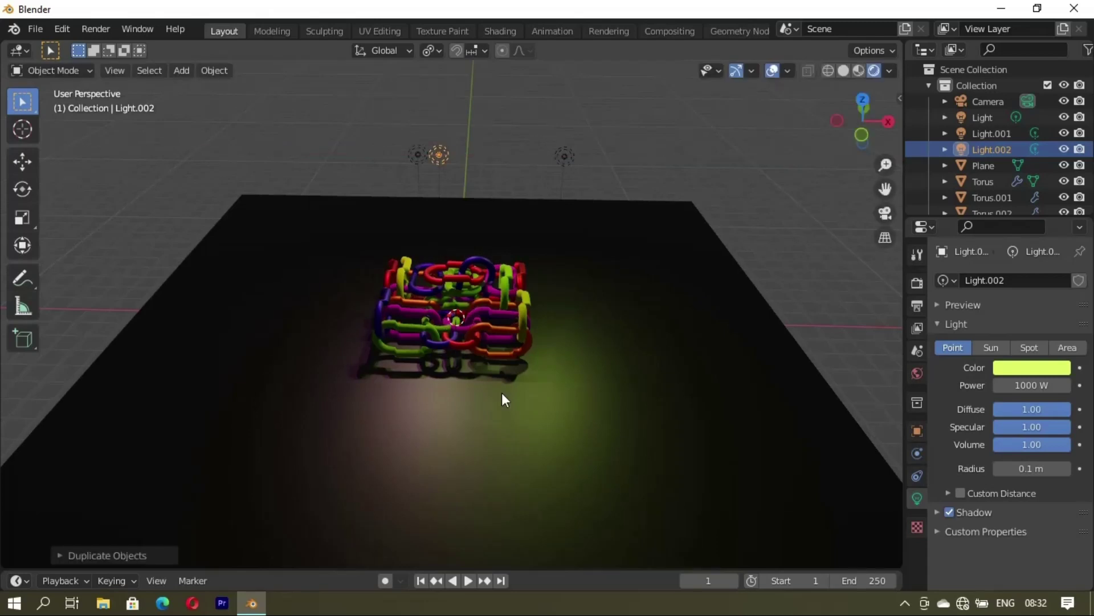
Add a fourth yellow-green point light shifted about 4 m along Y, then deselect it
{"action": "key", "text": "shift+d"}
{"action": "key", "text": "x"}
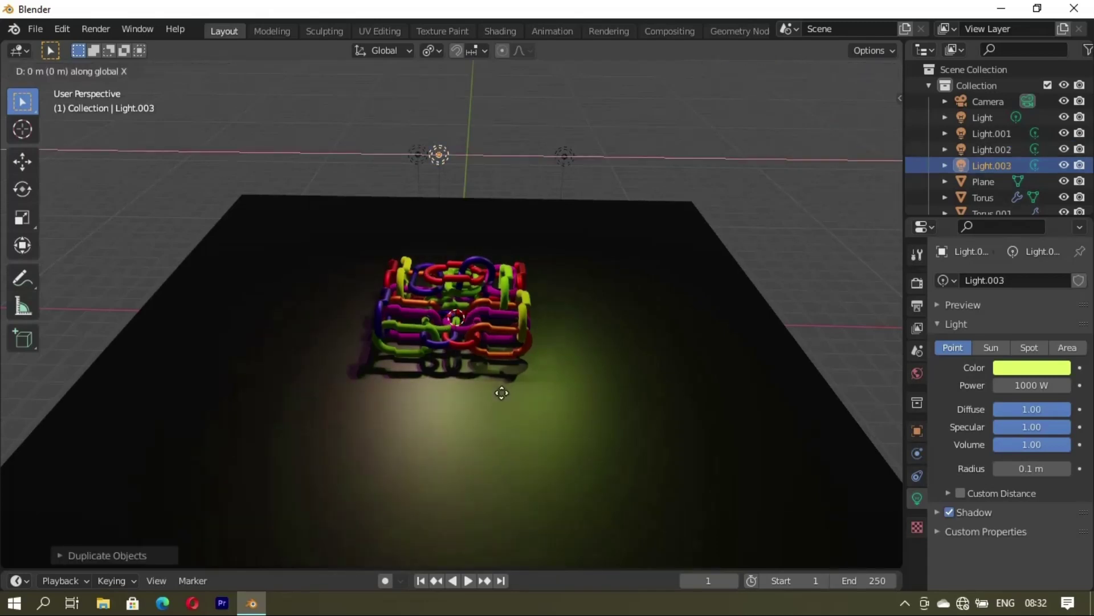
{"action": "key", "text": "y"}
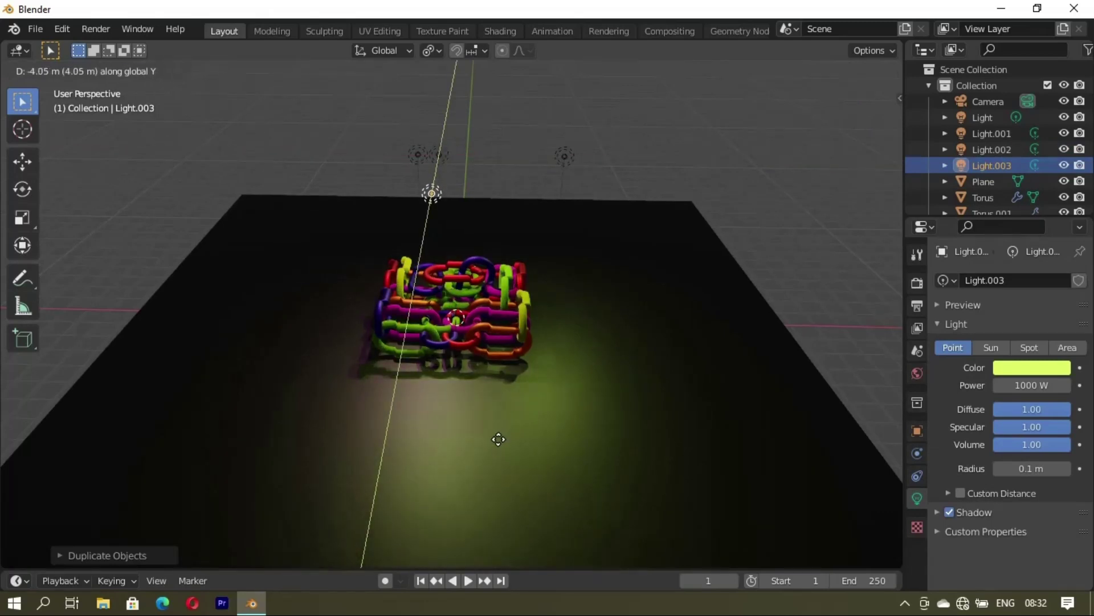
{"action": "left_click", "coordinate": [497, 438]}
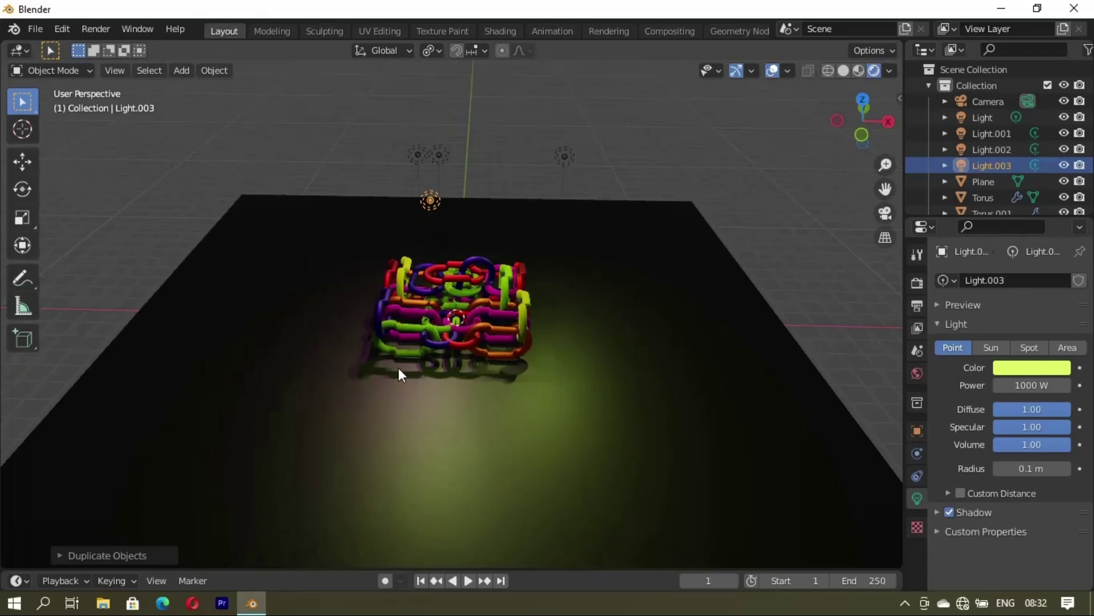
{"action": "mouse_move", "coordinate": [460, 407]}
{"action": "middle_mouse_down"}
{"action": "mouse_move", "coordinate": [553, 446]}
{"action": "mouse_move", "coordinate": [594, 432]}
{"action": "mouse_move", "coordinate": [599, 388]}
{"action": "mouse_move", "coordinate": [586, 372]}
{"action": "mouse_move", "coordinate": [514, 342]}
{"action": "middle_mouse_up"}
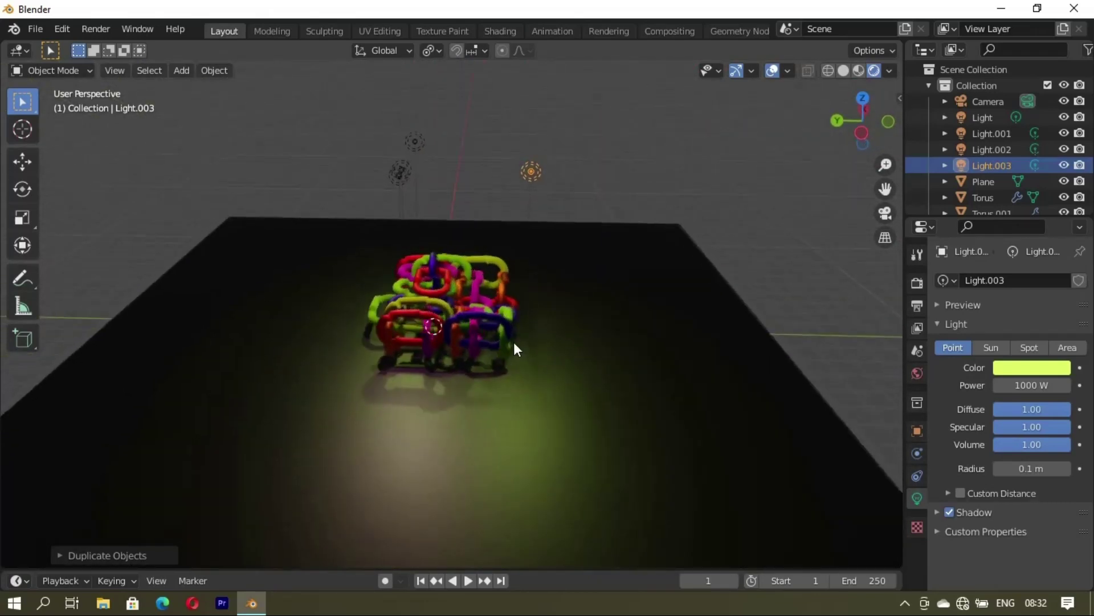
{"action": "left_click", "coordinate": [768, 220]}
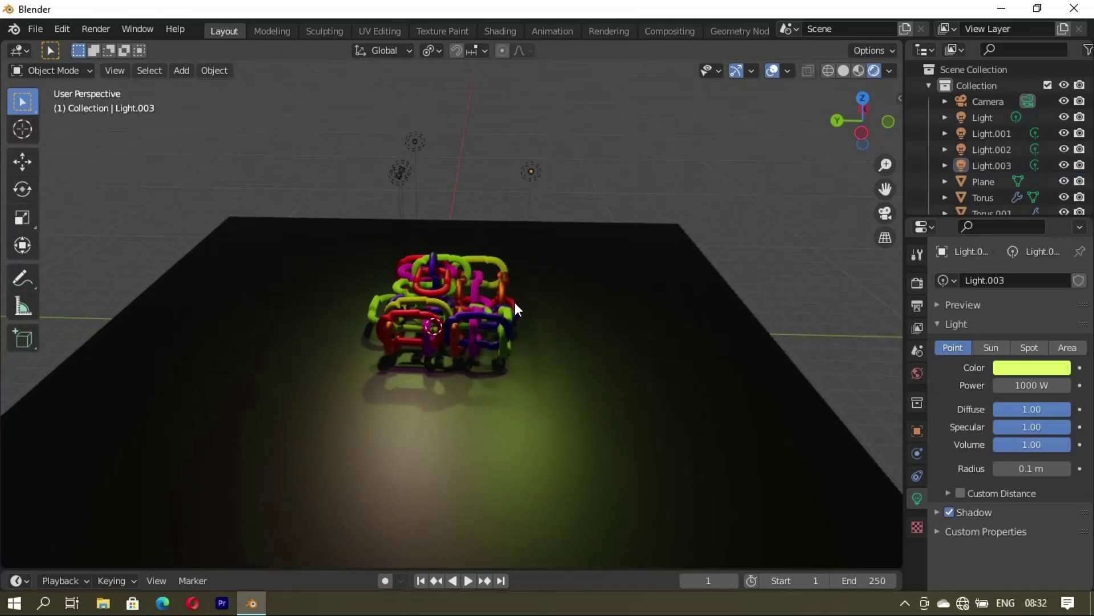
{"action": "key", "text": "shift+a"}
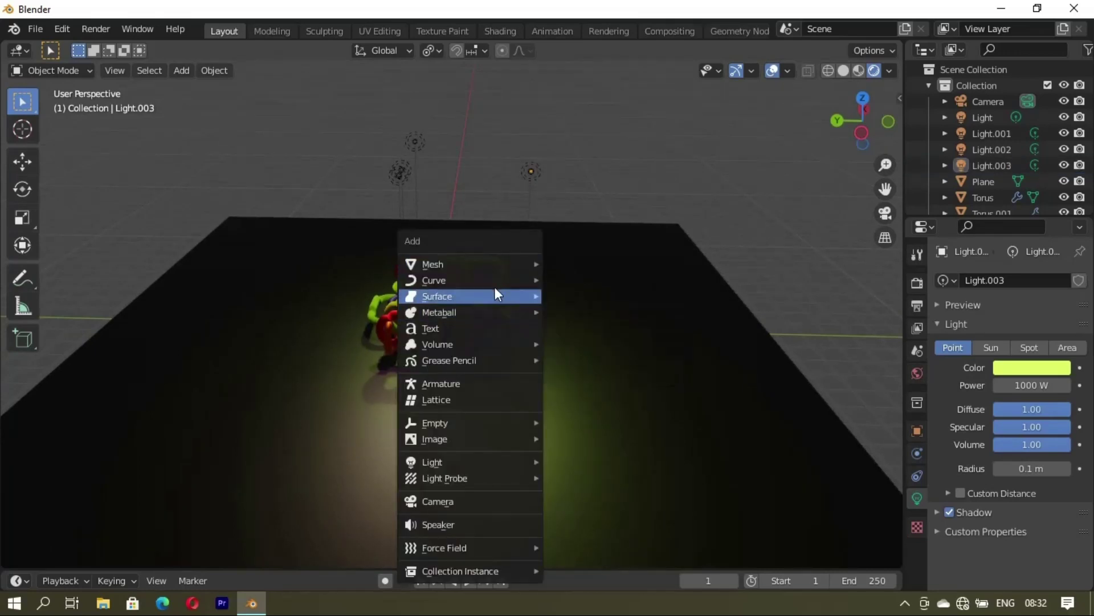
{"action": "mouse_move", "coordinate": [461, 461]}
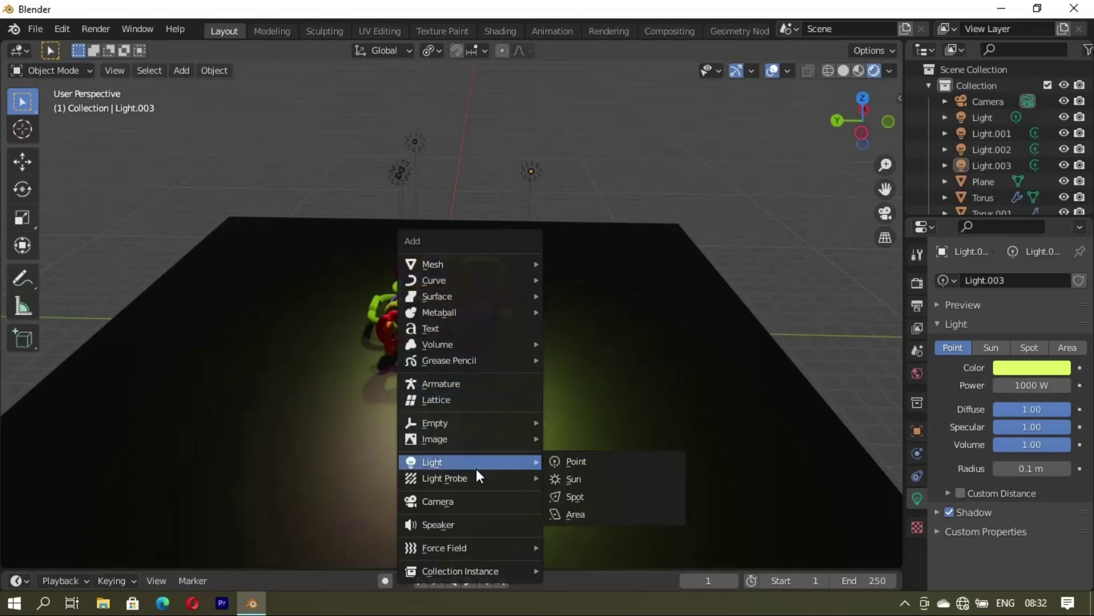
Add an area light, raise it above the pile, and scale it up about 2x
{"action": "left_click", "coordinate": [582, 515]}
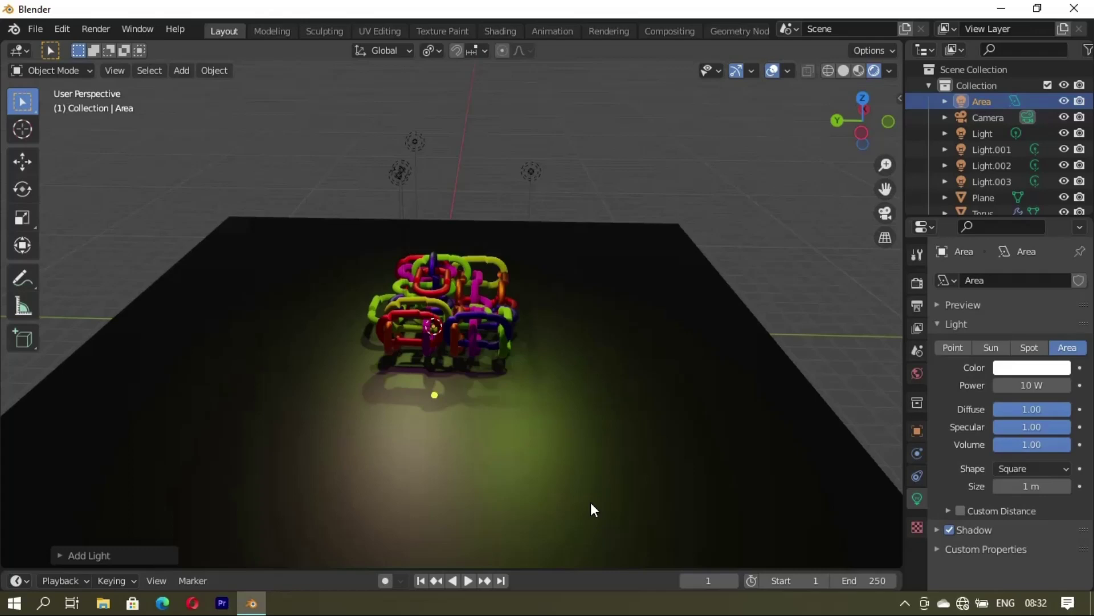
{"action": "key", "text": "g"}
{"action": "key", "text": "z"}
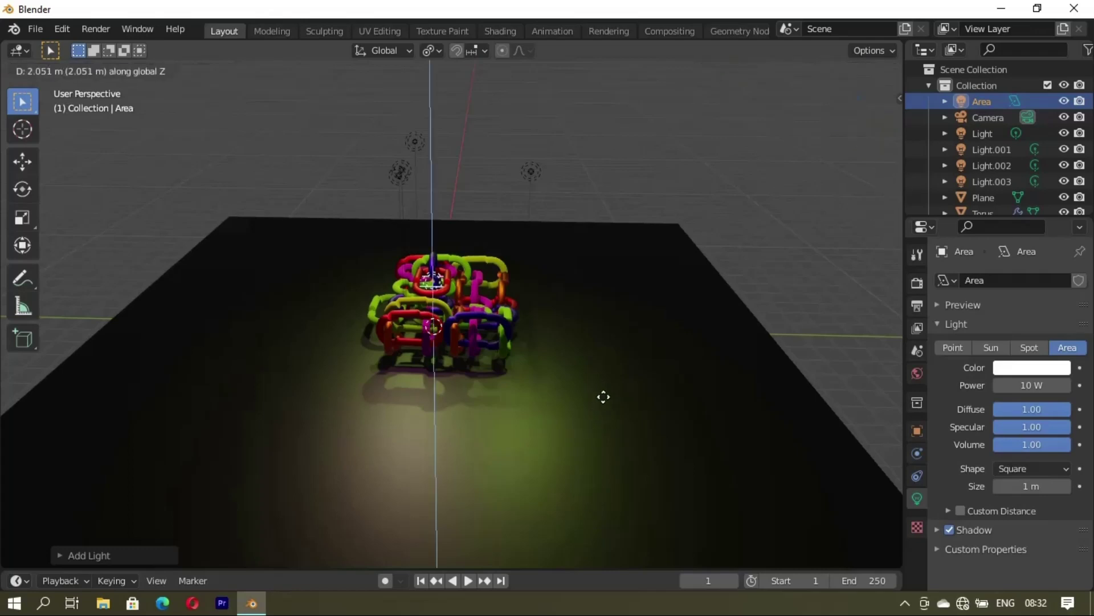
{"action": "left_click", "coordinate": [619, 368]}
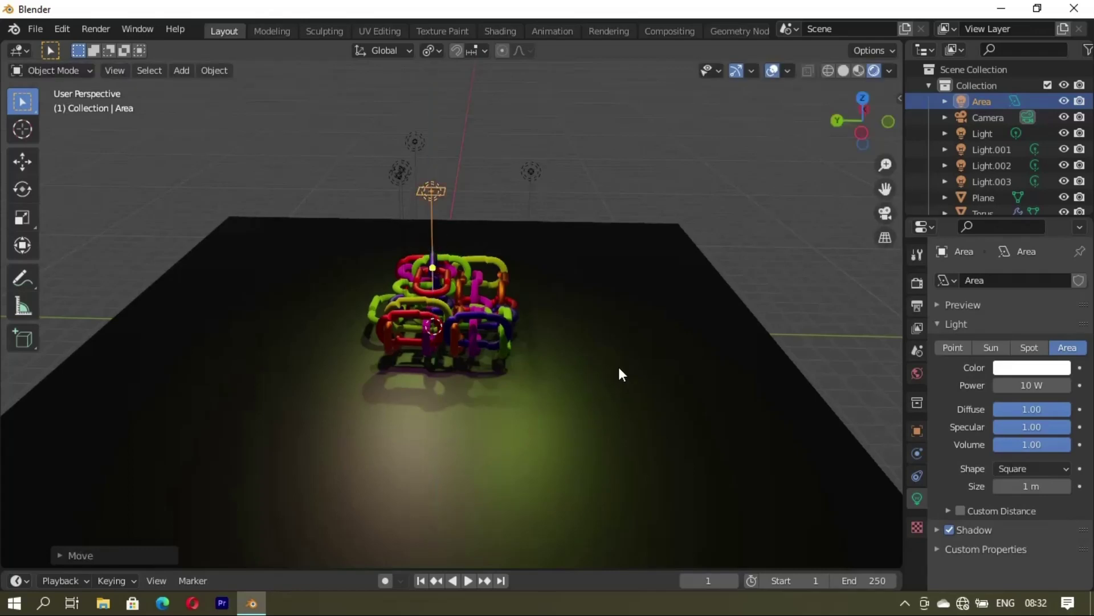
{"action": "key", "text": "s"}
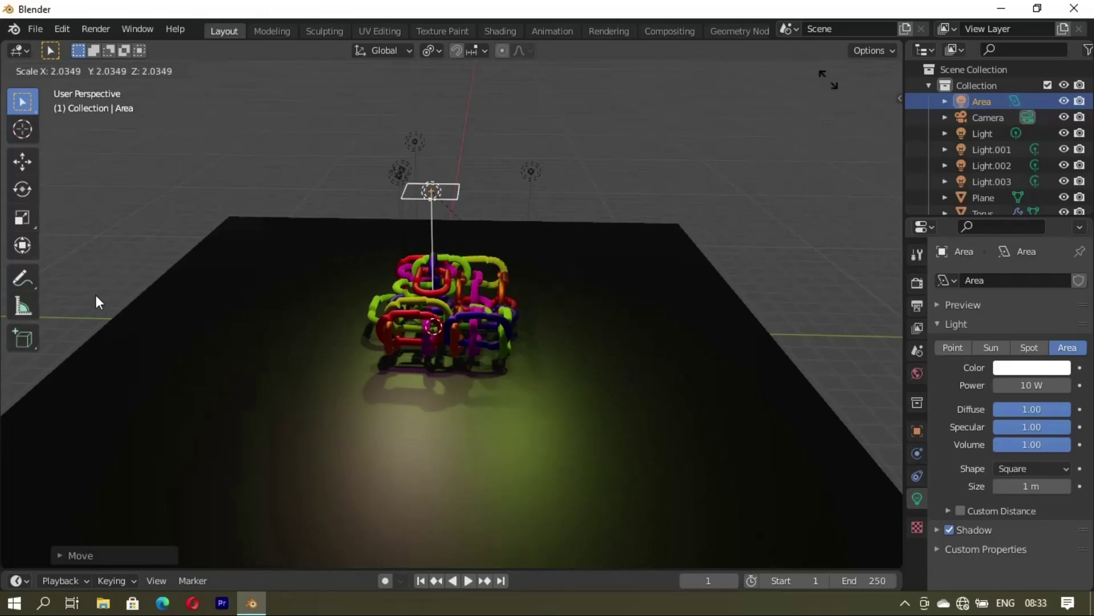
{"action": "left_click", "coordinate": [78, 485]}
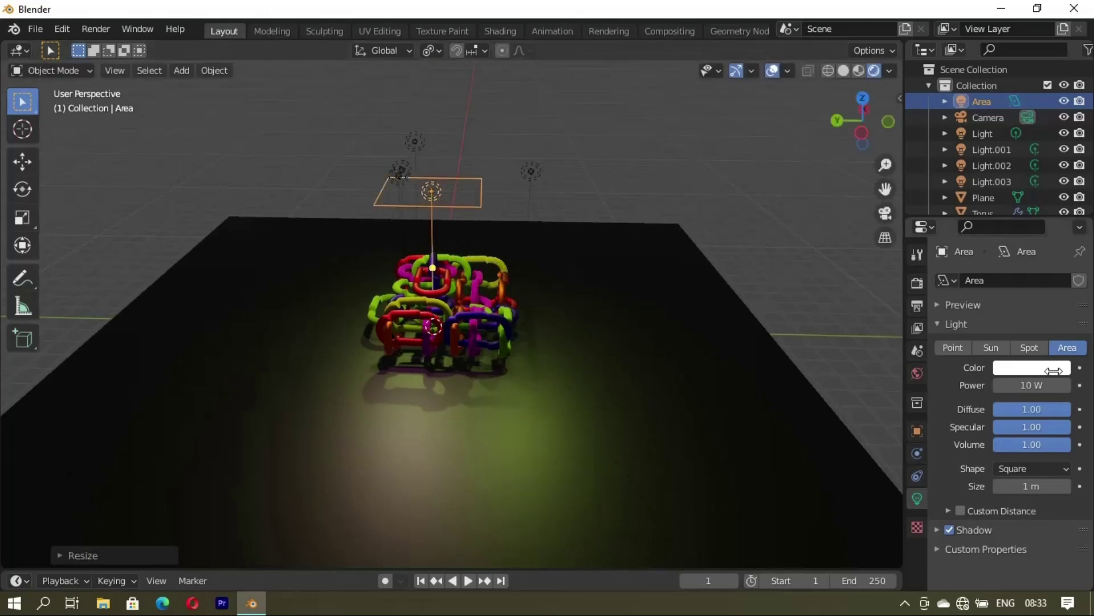
Set the area light's power to 1000 W and raise it higher
{"action": "left_click", "coordinate": [1029, 385]}
{"action": "key", "text": "BackSpace"}
{"action": "type", "text": "100"}
{"action": "type", "text": "0"}
{"action": "key", "text": "Return"}
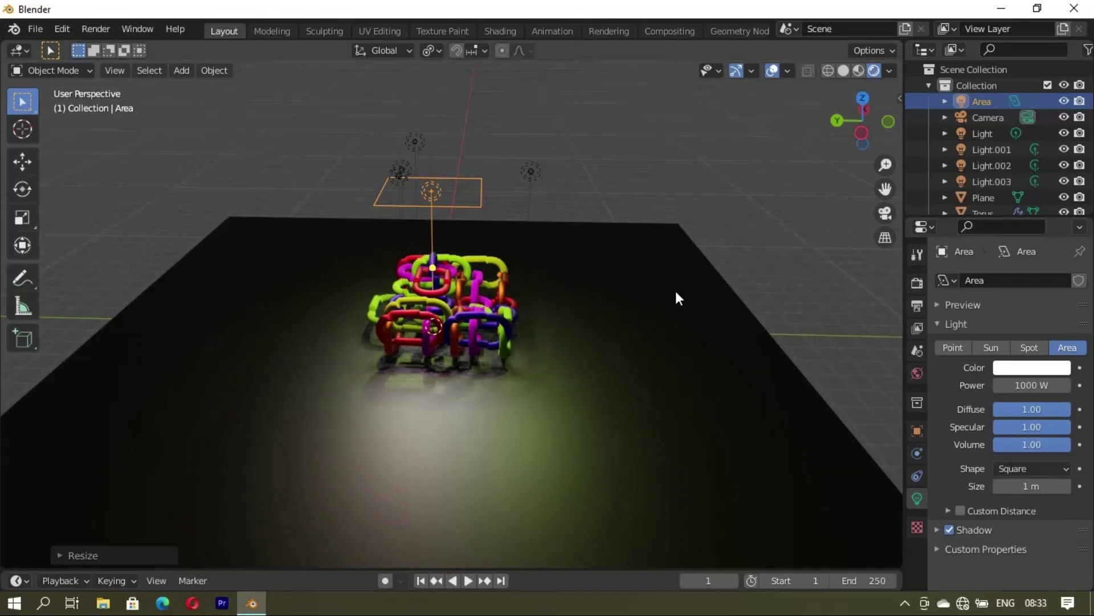
{"action": "key", "text": "g"}
{"action": "key", "text": "z"}
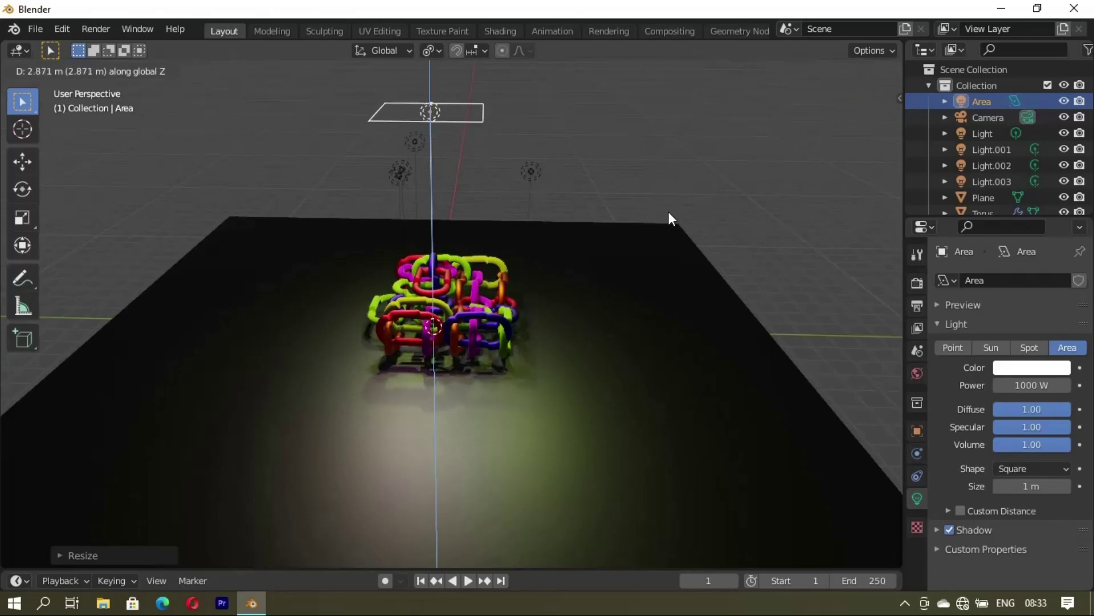
{"action": "left_click", "coordinate": [670, 213]}
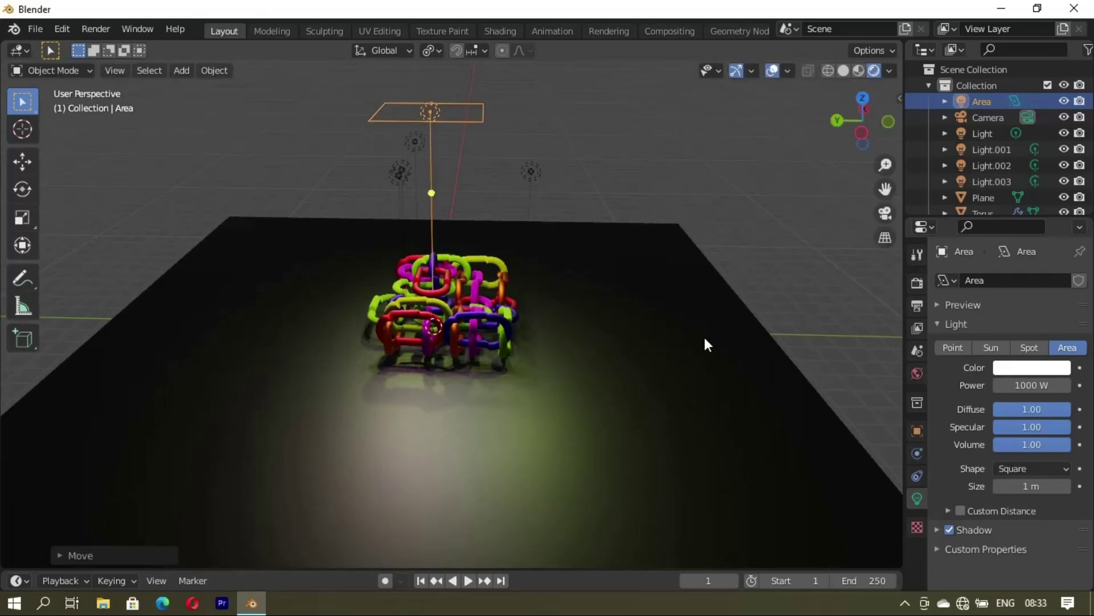
Duplicate the area light and place the copy beside it along X
{"action": "key", "text": "shift+d"}
{"action": "key", "text": "x"}
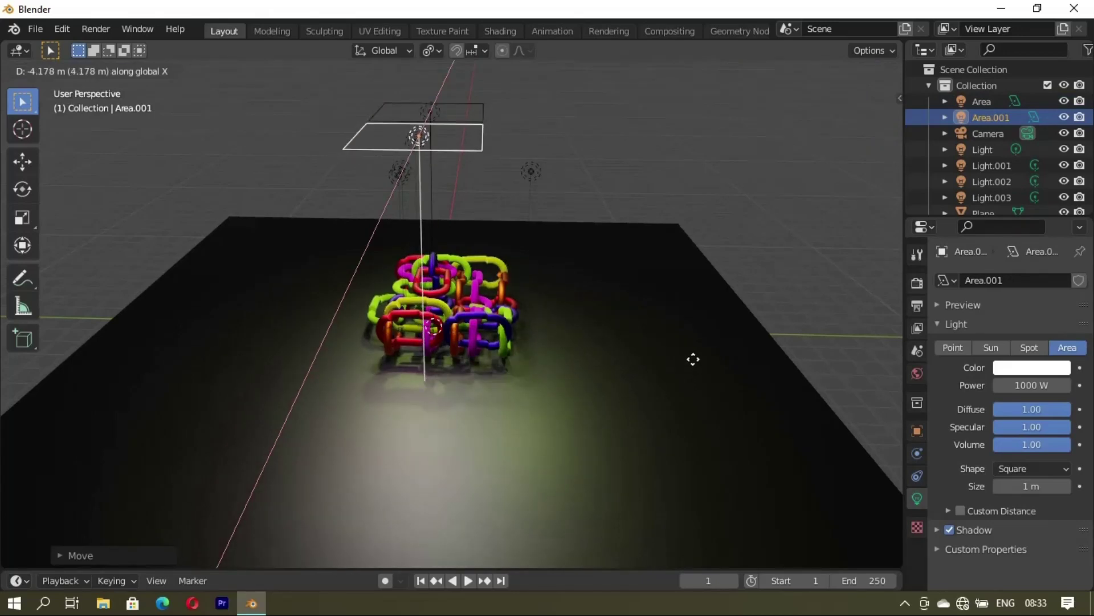
{"action": "left_click", "coordinate": [696, 363]}
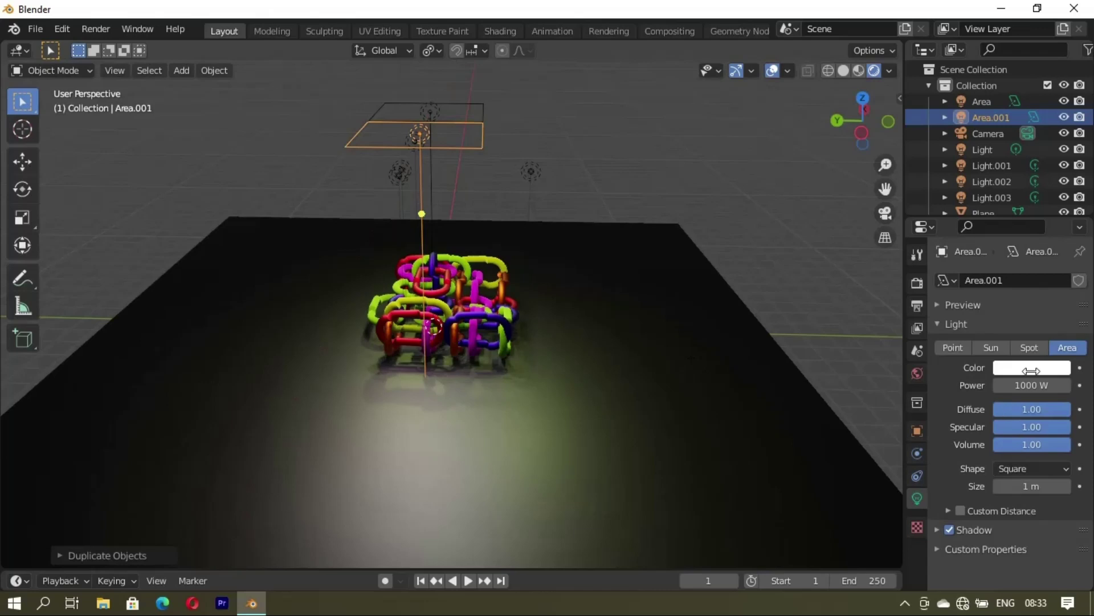
Make Area.001 pink, deselect it, and orbit to look down on the pile
{"action": "left_click", "coordinate": [1024, 371]}
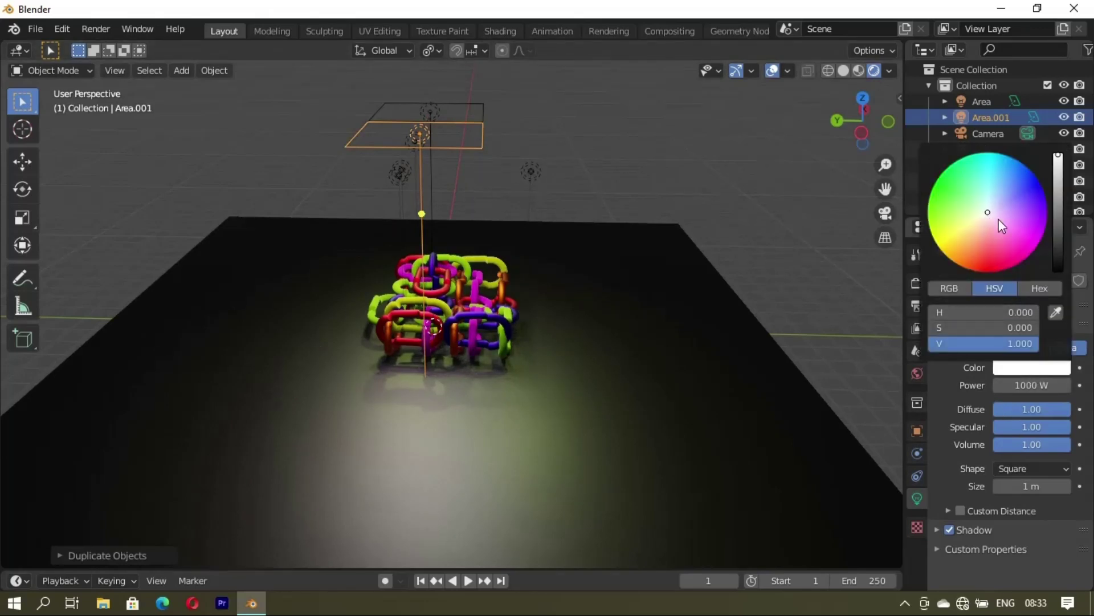
{"action": "left_click_drag", "start_coordinate": [1017, 234], "coordinate": [1024, 242]}
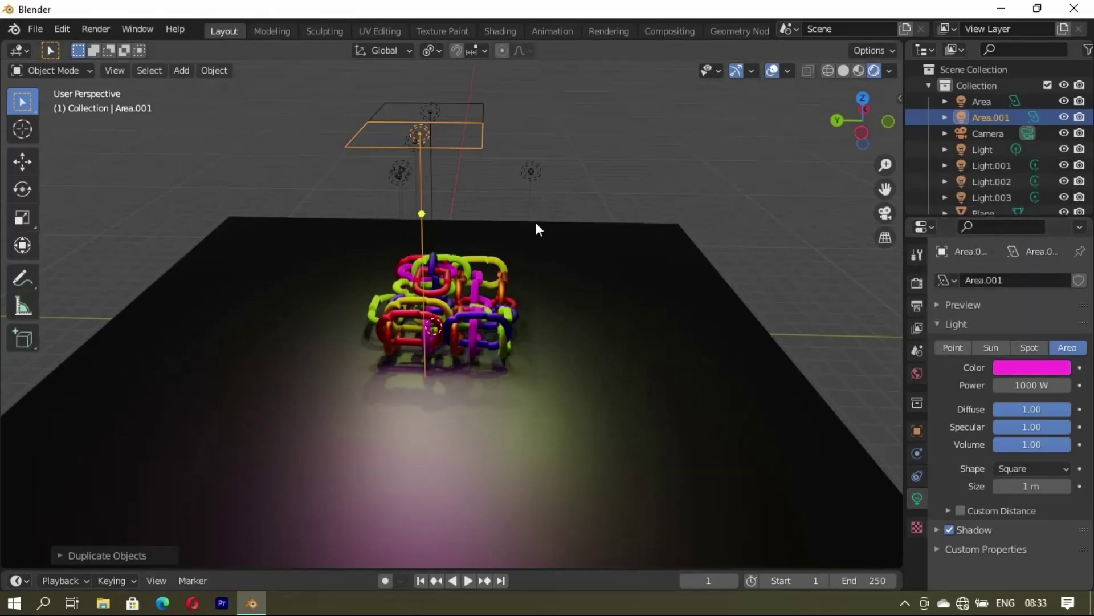
{"action": "key", "text": "alt+a"}
{"action": "mouse_move", "coordinate": [364, 358]}
{"action": "middle_mouse_down"}
{"action": "mouse_move", "coordinate": [450, 350]}
{"action": "mouse_move", "coordinate": [501, 361]}
{"action": "mouse_move", "coordinate": [550, 385]}
{"action": "mouse_move", "coordinate": [563, 409]}
{"action": "mouse_move", "coordinate": [546, 361]}
{"action": "middle_mouse_up"}
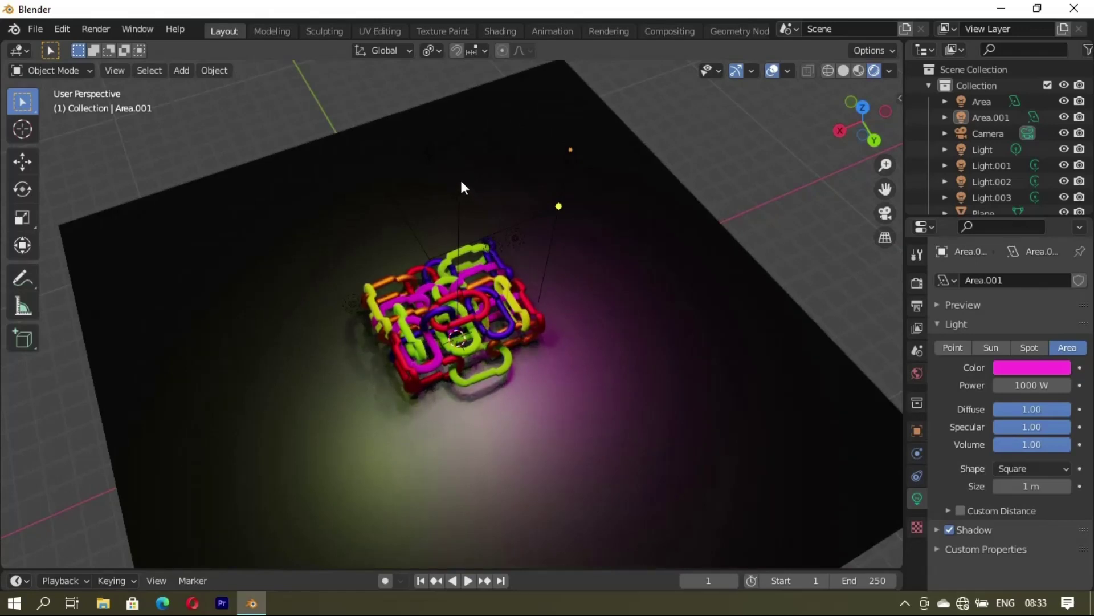
Duplicate the first area light and move the copy along X as a third light
{"action": "left_click", "coordinate": [480, 224]}
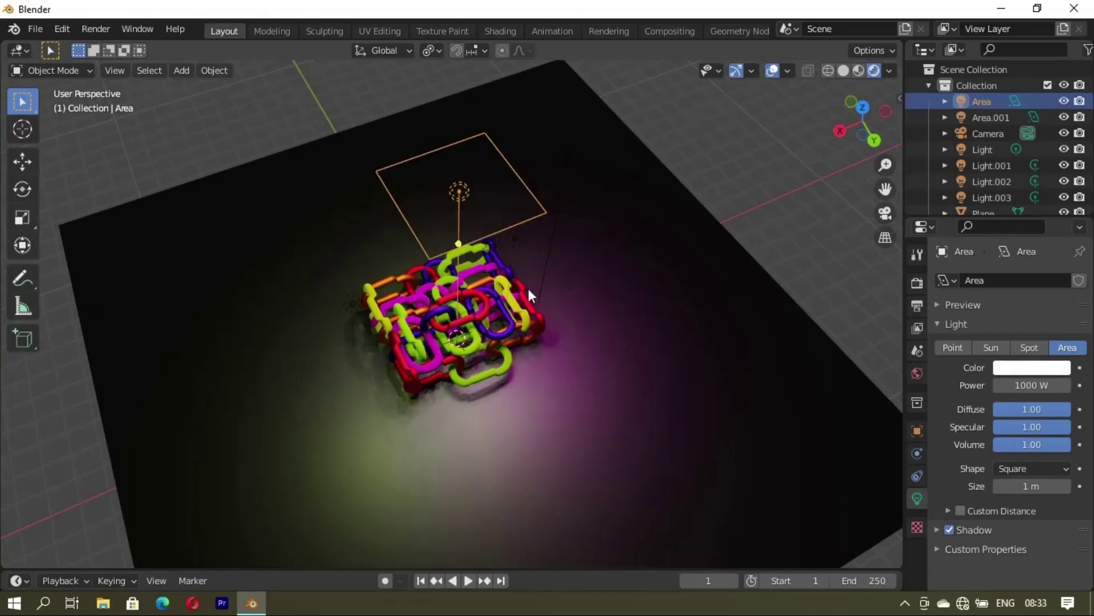
{"action": "key", "text": "shift+d"}
{"action": "key", "text": "shift+x"}
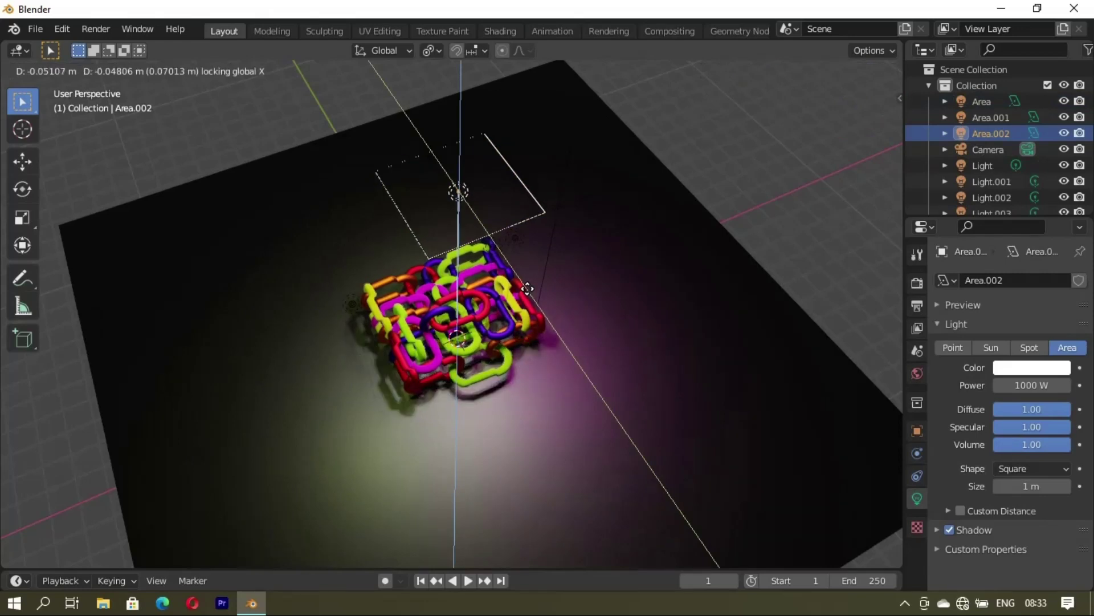
{"action": "key", "text": "x"}
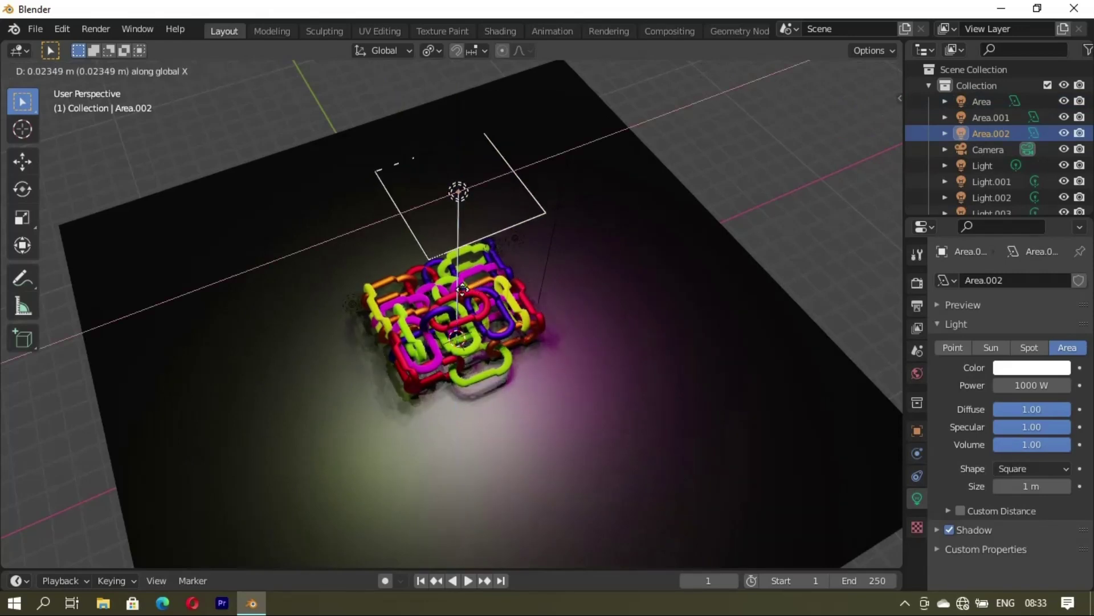
{"action": "left_click", "coordinate": [427, 310]}
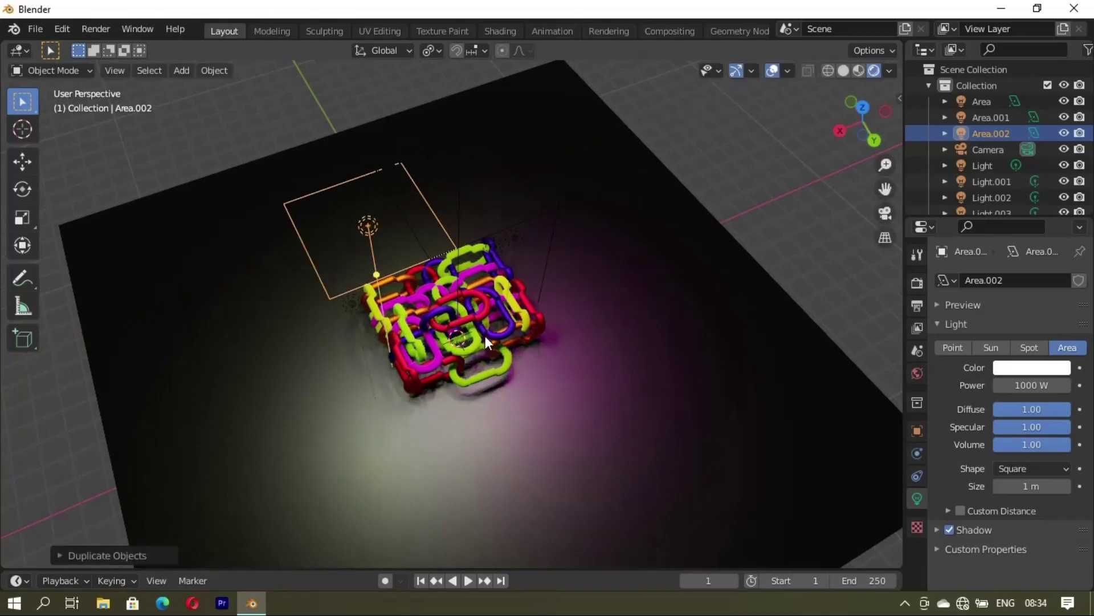
Colour Area.002 yellow (H 0.200, S 0.971, V 1.000) and view the scene through the camera
{"action": "left_click", "coordinate": [1024, 368]}
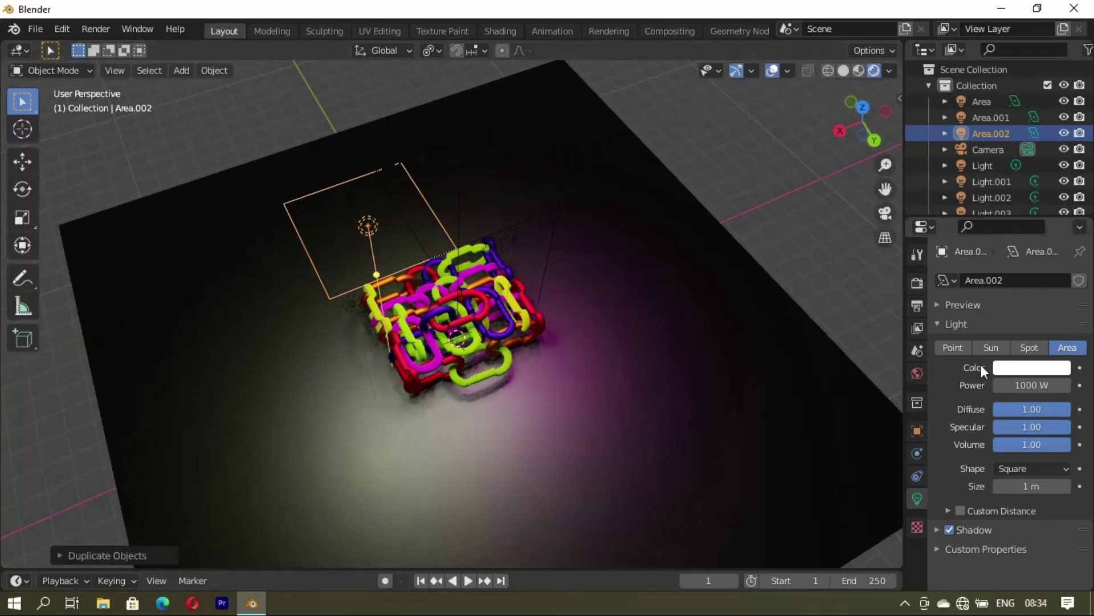
{"action": "key", "text": "Escape"}
{"action": "left_click", "coordinate": [1023, 366]}
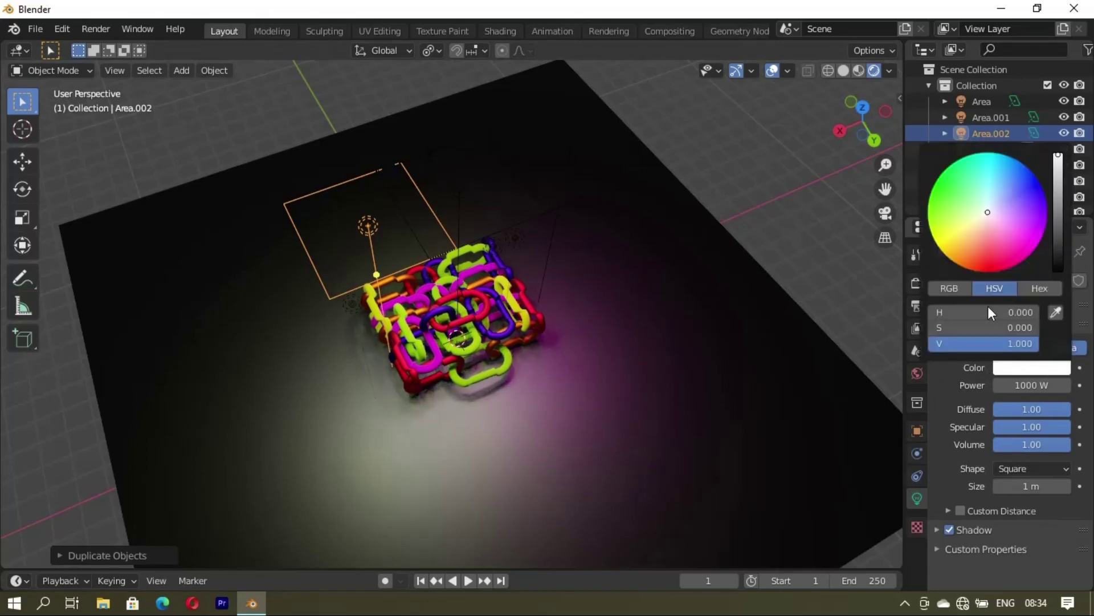
{"action": "left_click", "coordinate": [943, 231]}
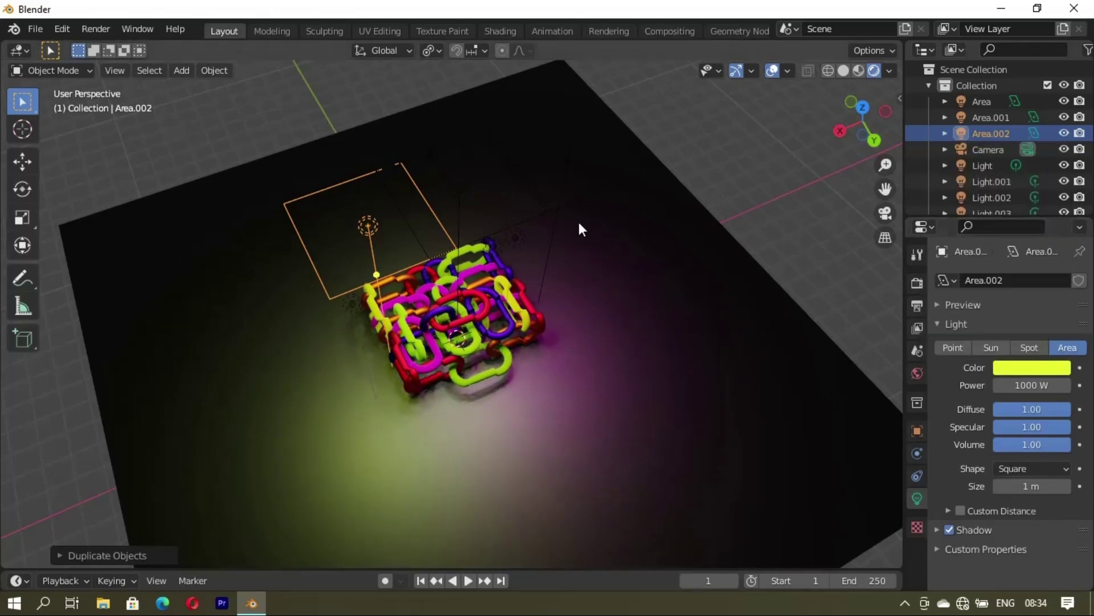
{"action": "key", "text": "alt+a"}
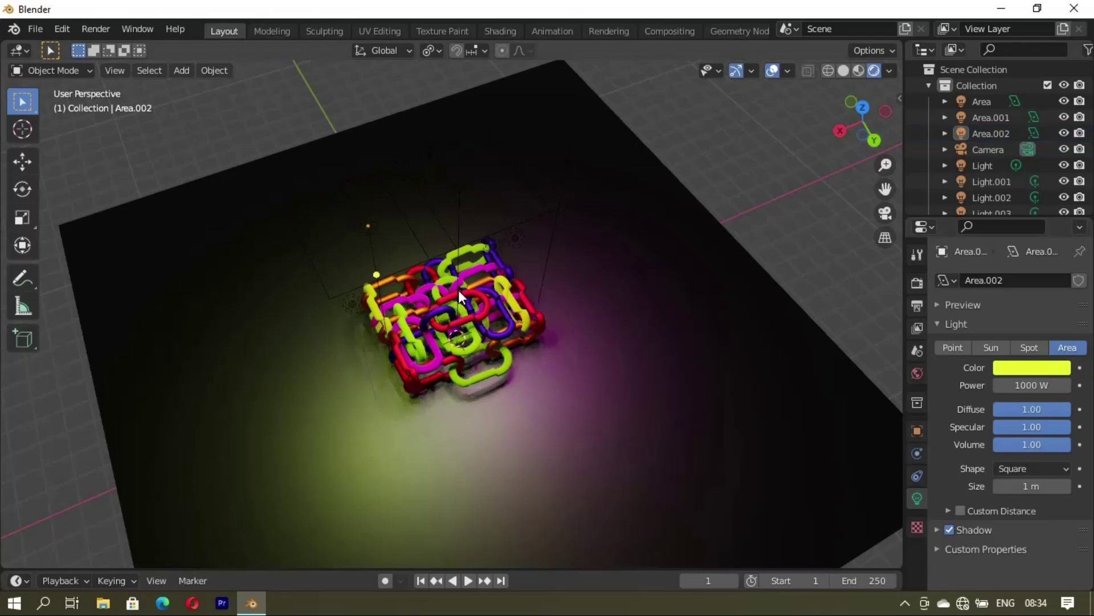
{"action": "key", "text": "KP_0"}
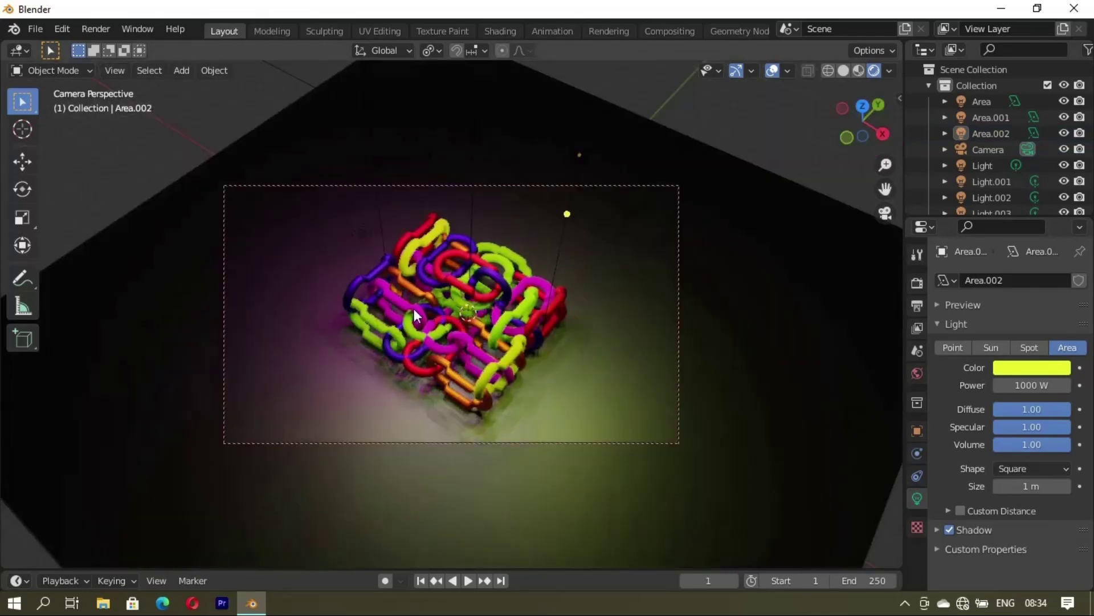